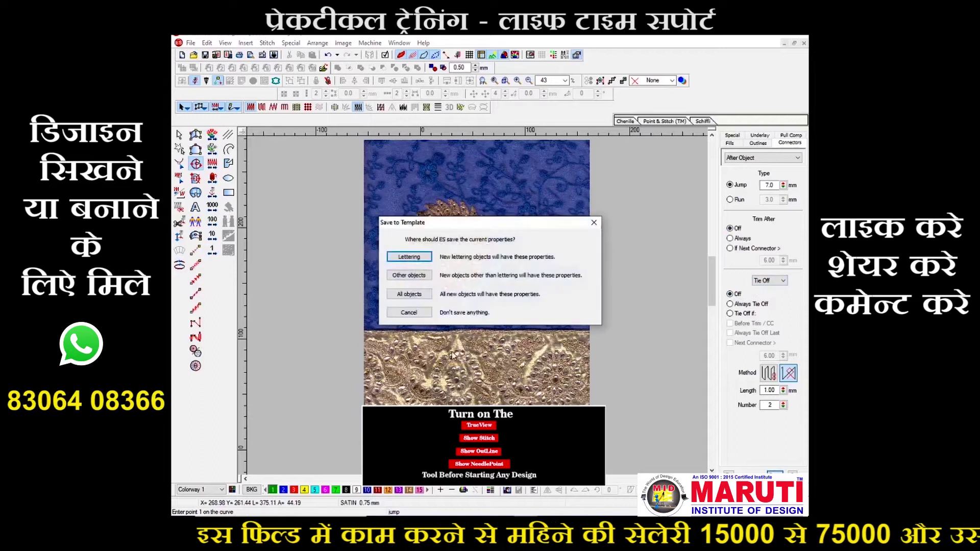
- Save the current properties to the template so that all new objects use them
{"action": "left_click", "coordinate": [406, 297]}
{"action": "left_click", "coordinate": [519, 296]}
{"action": "left_click", "coordinate": [520, 296]}
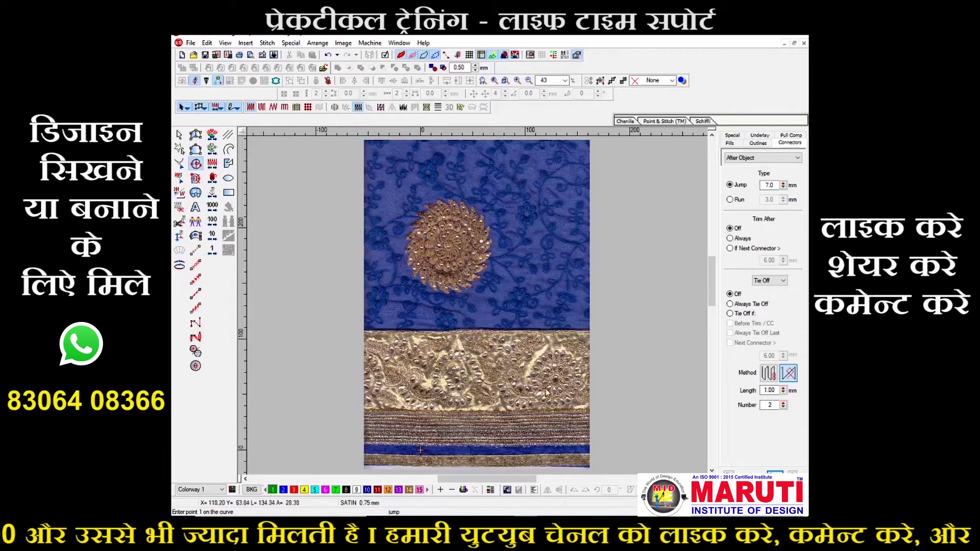
- Draw a circle around the centre stone of the round flower in the gold border using the Ellipse tool
{"action": "key", "text": "b"}
{"action": "left_click_drag", "start_coordinate": [521, 343], "coordinate": [583, 410]}
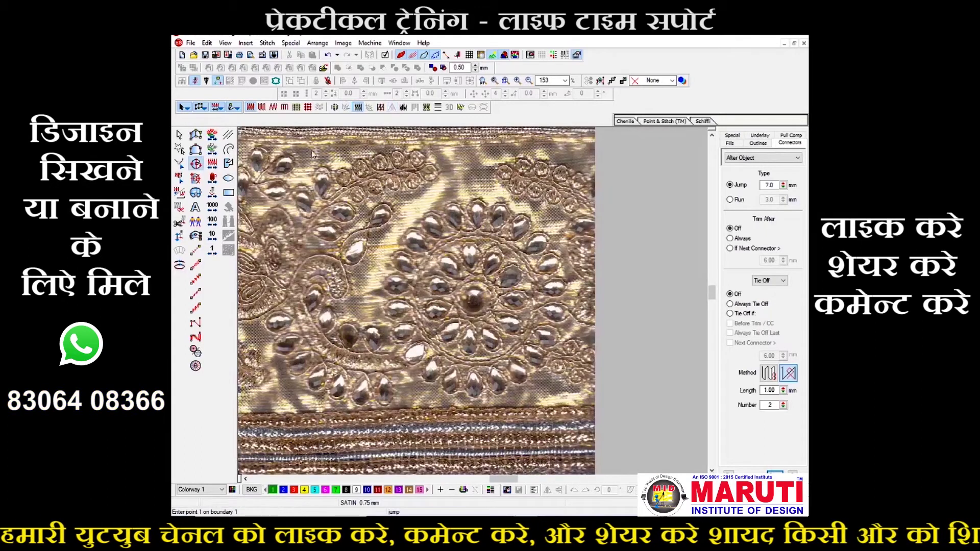
{"action": "left_click", "coordinate": [228, 178]}
{"action": "left_click", "coordinate": [476, 299]}
{"action": "key", "text": "z"}
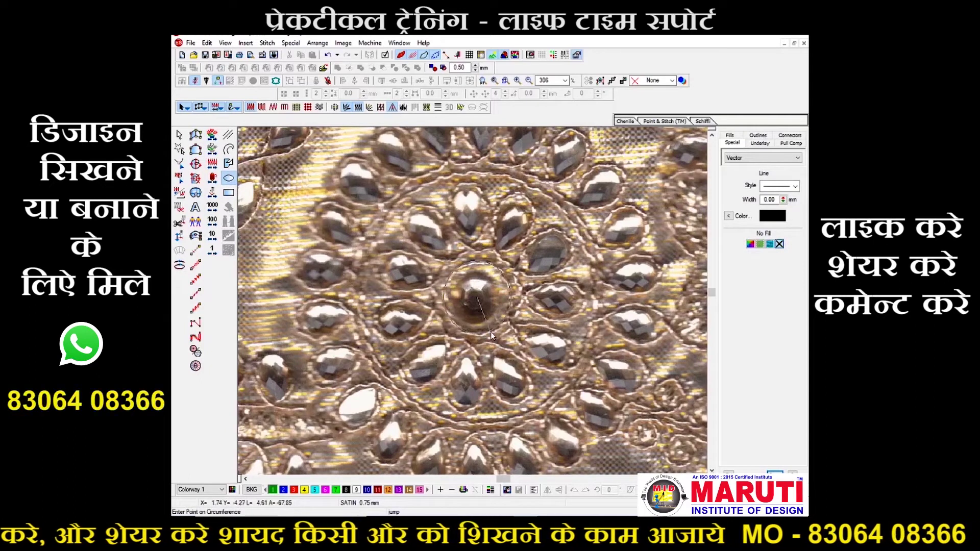
{"action": "left_click", "coordinate": [491, 334]}
{"action": "key", "text": "Return"}
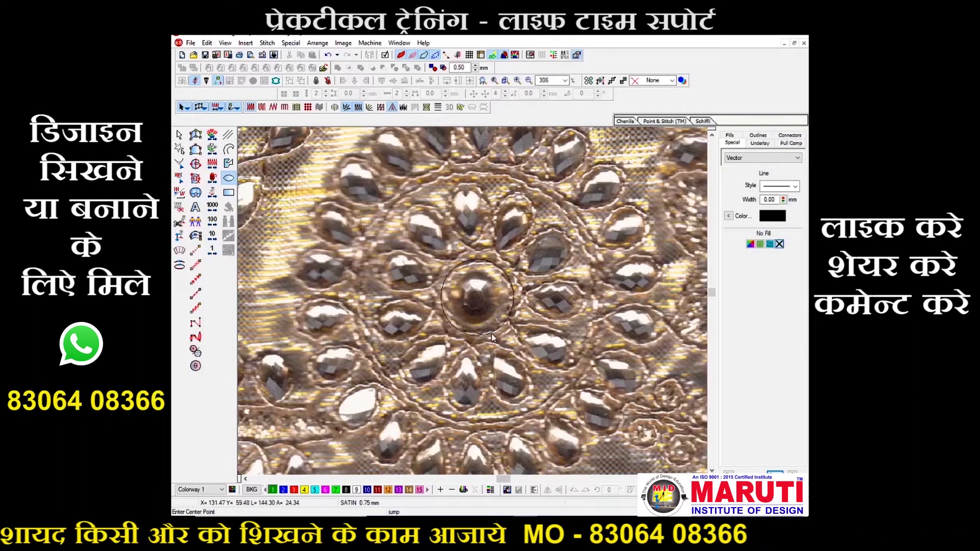
{"action": "key", "text": "Escape"}
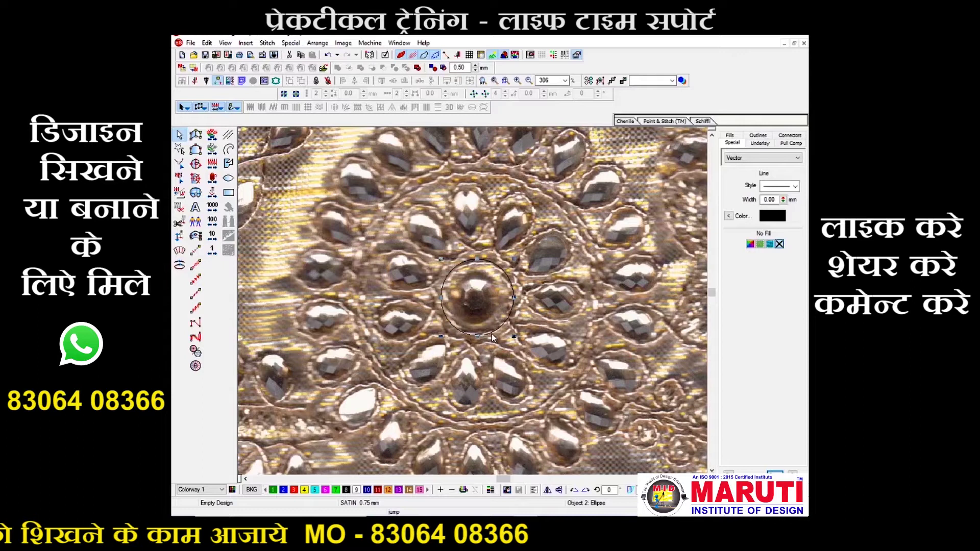
- Set the vector line width to 0.20 mm for new objects and for the circle around the centre stone
{"action": "left_click", "coordinate": [228, 153]}
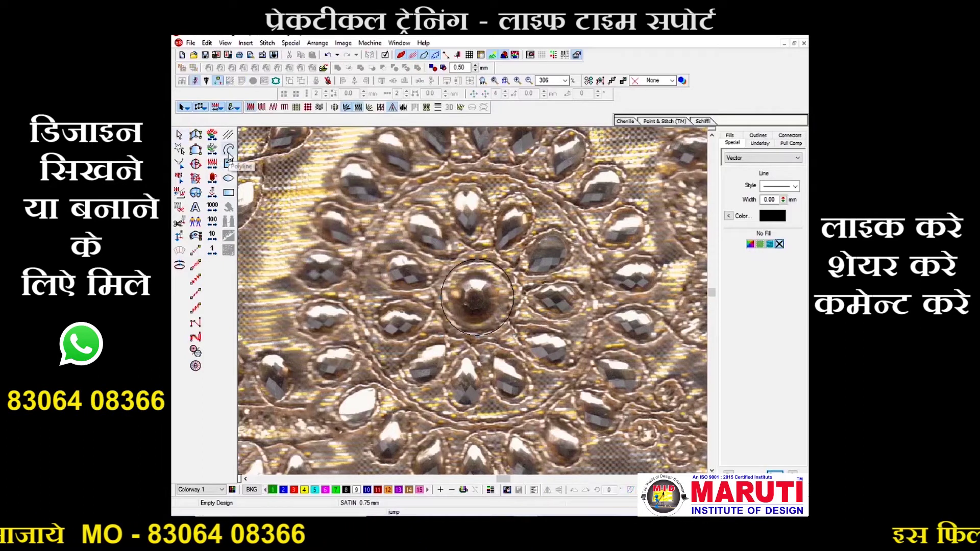
{"action": "double_click", "coordinate": [769, 200]}
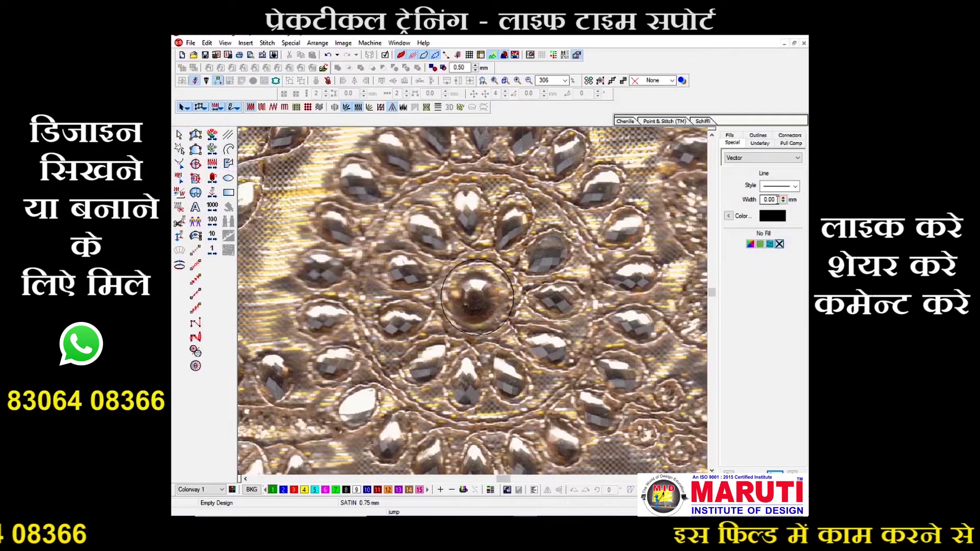
{"action": "type", "text": "0"}
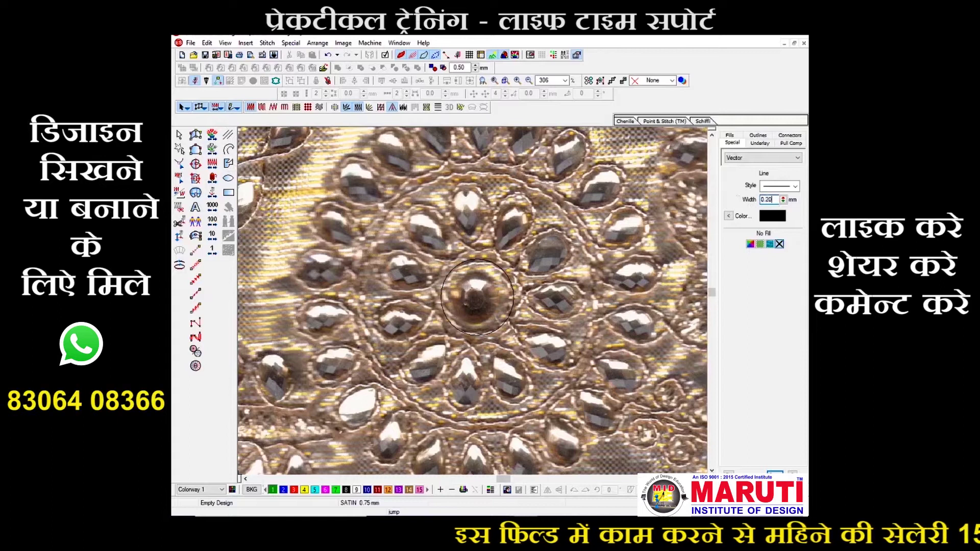
{"action": "left_click", "coordinate": [228, 150]}
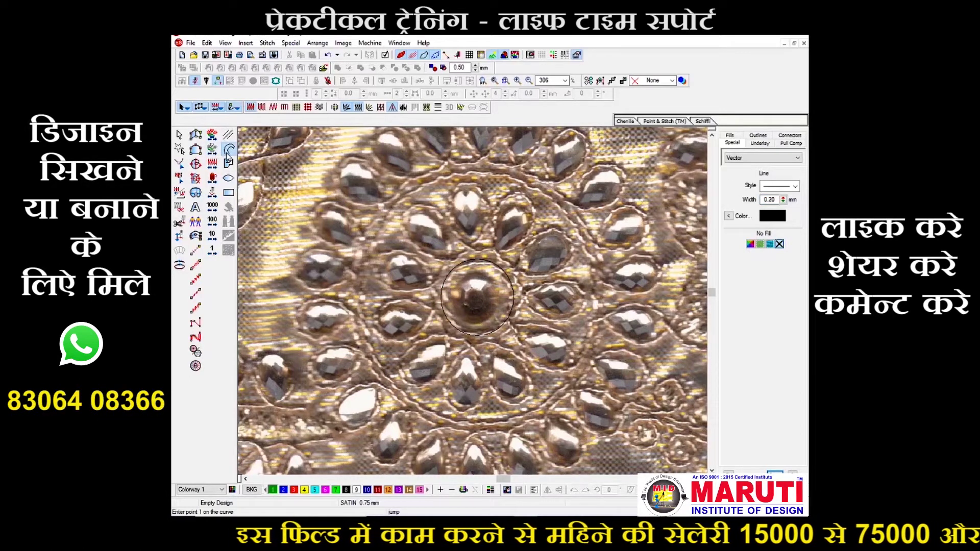
{"action": "key", "text": "Escape"}
{"action": "left_click", "coordinate": [497, 267]}
{"action": "double_click", "coordinate": [770, 200]}
{"action": "type", "text": "0."}
{"action": "key", "text": "Return"}
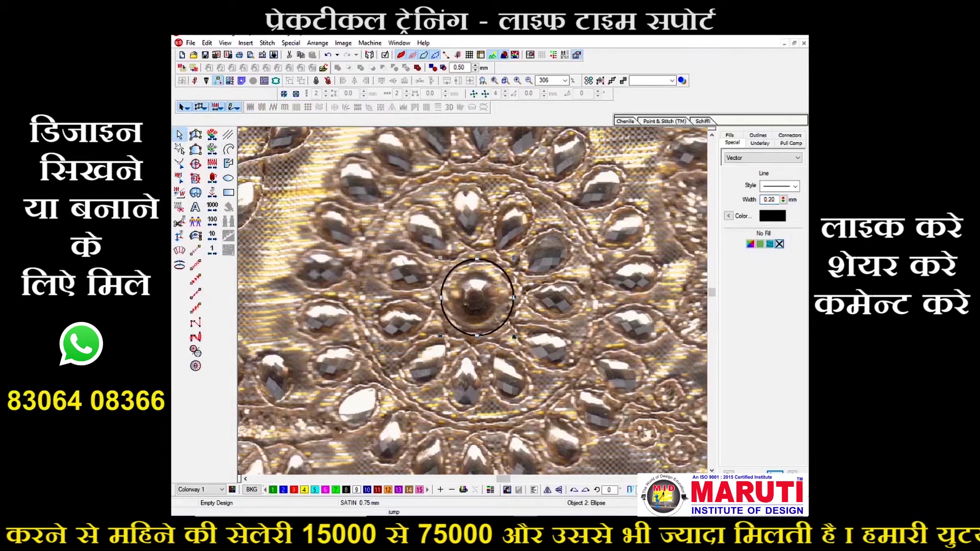
- Duplicate the circle and scale concentric copies into double rings around the centre stone and inner petals, plus a tiny circle at the centre
{"action": "key", "text": "ctrl+c"}
{"action": "key", "text": "ctrl+v"}
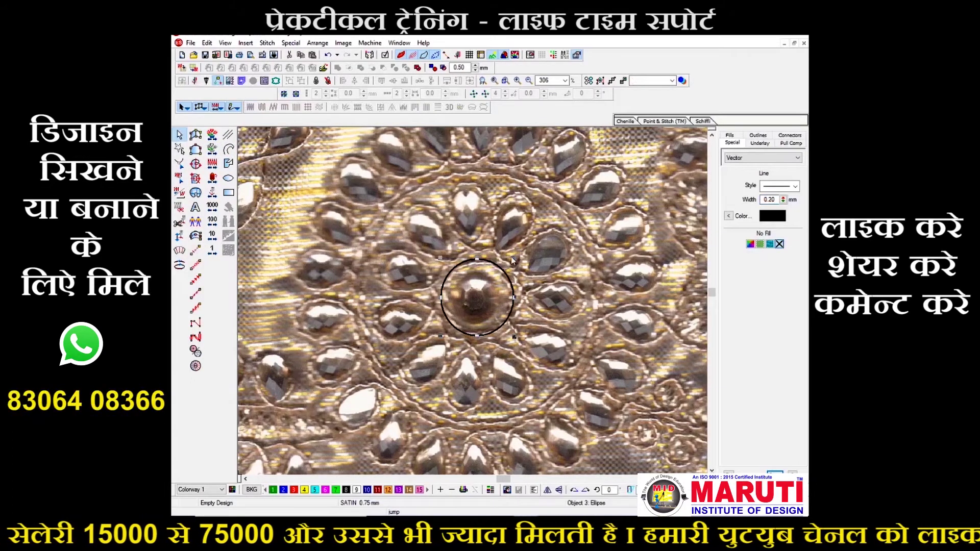
{"action": "left_click_drag", "start_coordinate": [516, 260], "coordinate": [544, 230]}
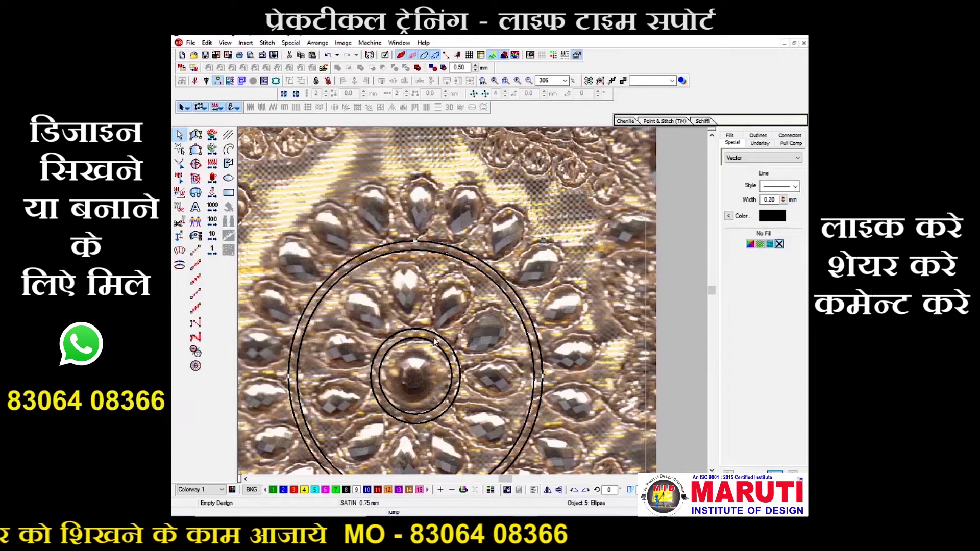
{"action": "left_click_drag", "start_coordinate": [536, 261], "coordinate": [435, 373]}
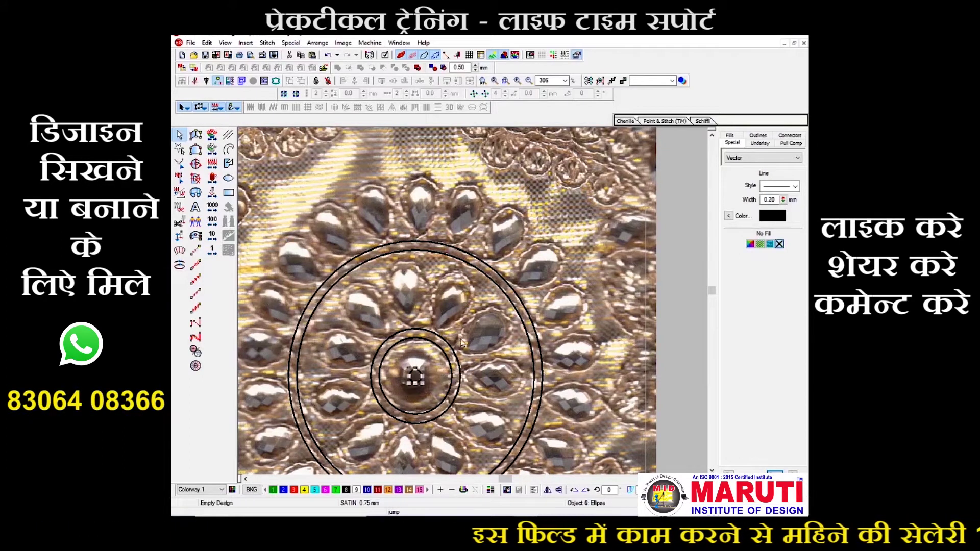
{"action": "scroll", "coordinate": [523, 419], "scroll_direction": "up", "scroll_amount": 2}
{"action": "scroll", "coordinate": [515, 371], "scroll_direction": "down", "scroll_amount": 2}
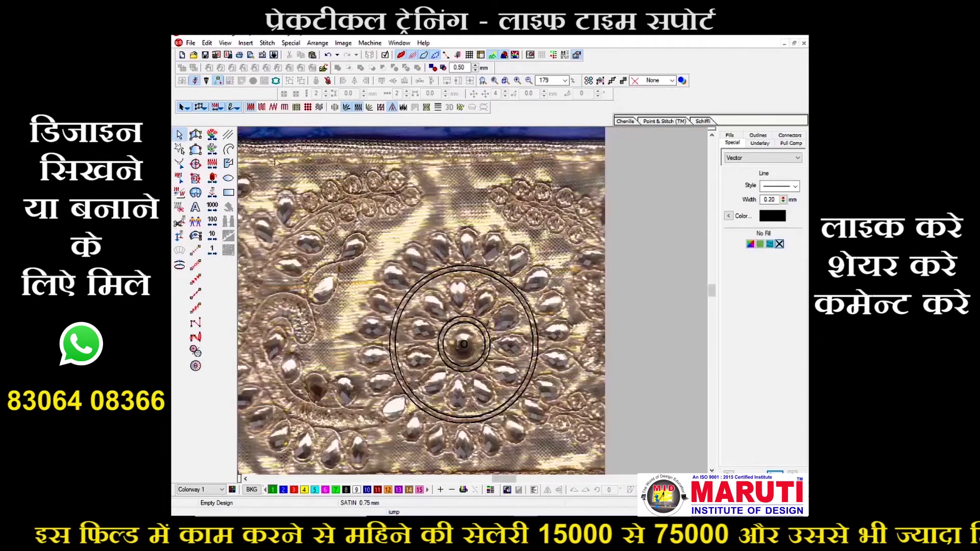
- Count the petals in the flower's outer ring by placing one lasso point on each, then discard the lasso
{"action": "left_click", "coordinate": [179, 149]}
{"action": "left_click", "coordinate": [464, 249]}
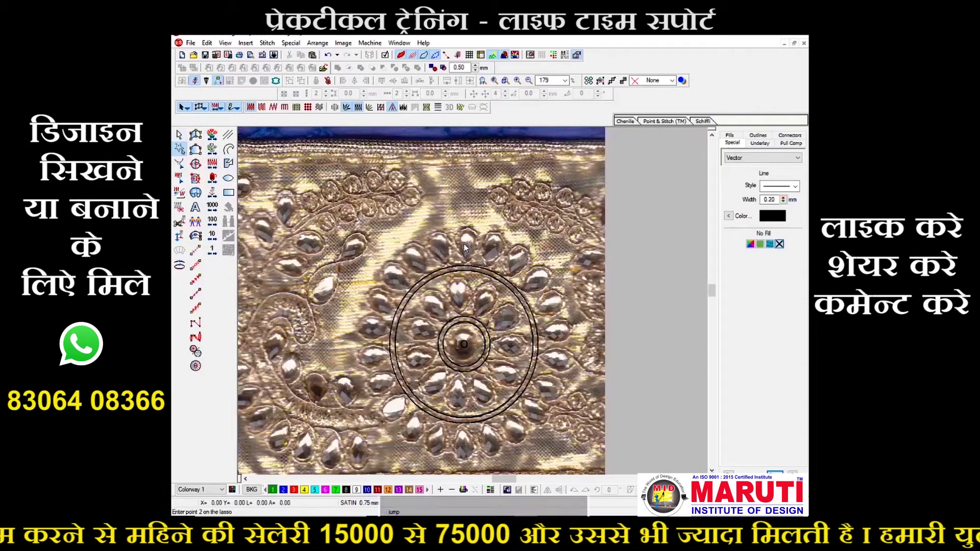
{"action": "left_click", "coordinate": [492, 249]}
{"action": "left_click", "coordinate": [534, 283]}
{"action": "left_click", "coordinate": [547, 304]}
{"action": "left_click", "coordinate": [560, 329]}
{"action": "left_click", "coordinate": [558, 367]}
{"action": "left_click", "coordinate": [556, 392]}
{"action": "left_click", "coordinate": [540, 411]}
{"action": "left_click", "coordinate": [467, 448]}
{"action": "left_click", "coordinate": [442, 445]}
{"action": "left_click", "coordinate": [417, 436]}
{"action": "left_click", "coordinate": [393, 410]}
{"action": "left_click", "coordinate": [384, 392]}
{"action": "left_click", "coordinate": [378, 377]}
{"action": "left_click", "coordinate": [376, 339]}
{"action": "left_click", "coordinate": [379, 307]}
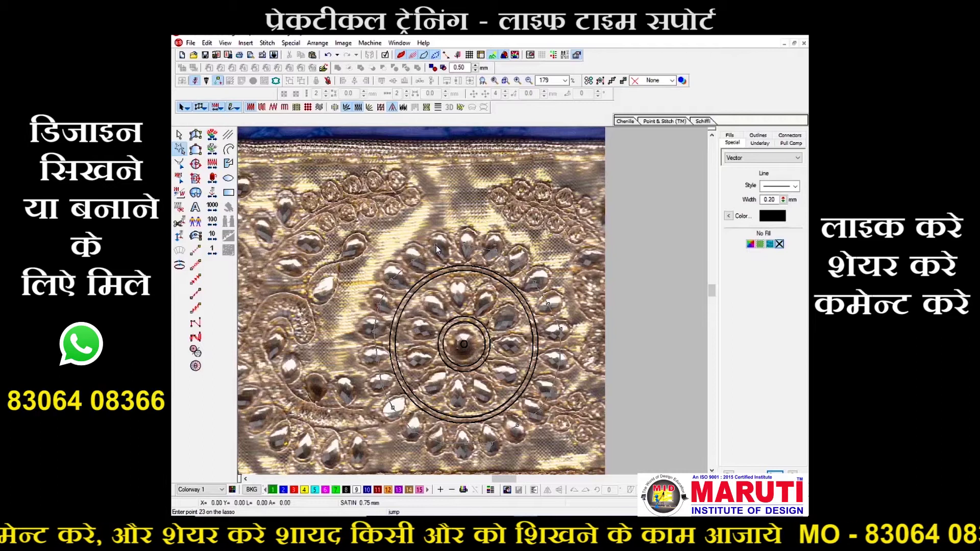
{"action": "key", "text": "Escape"}
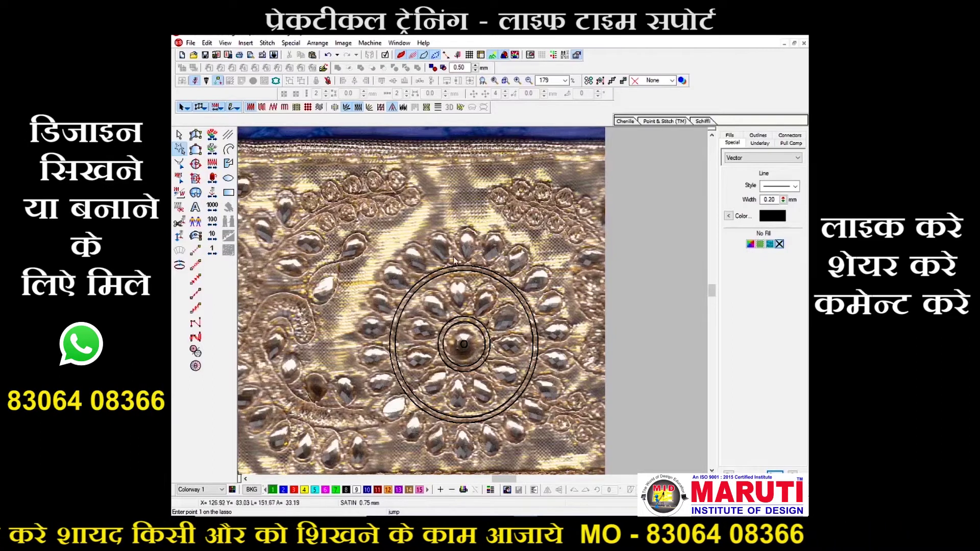
- Draw a straight vertical line from the flower's centre up past the outer petals
{"action": "left_click", "coordinate": [229, 149]}
{"action": "key", "text": "z"}
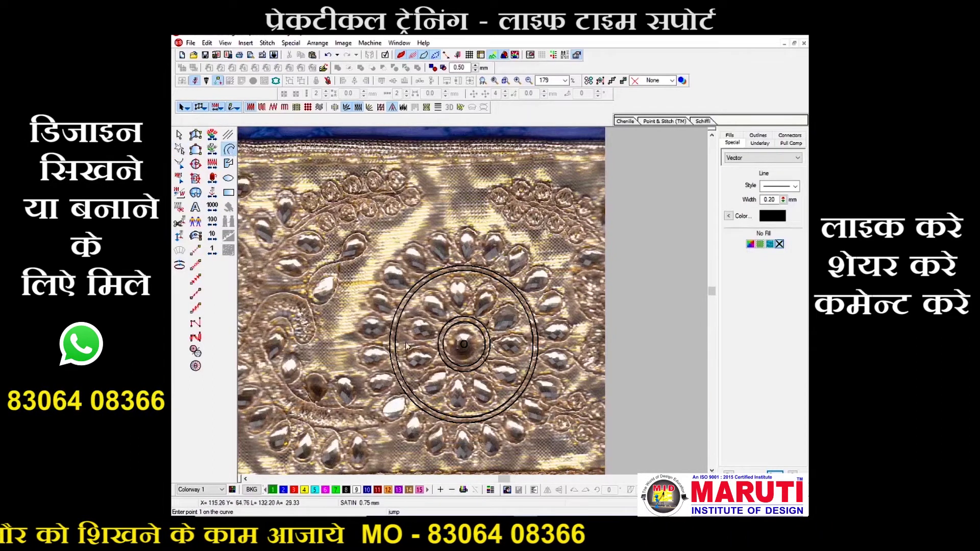
{"action": "left_click", "coordinate": [456, 390]}
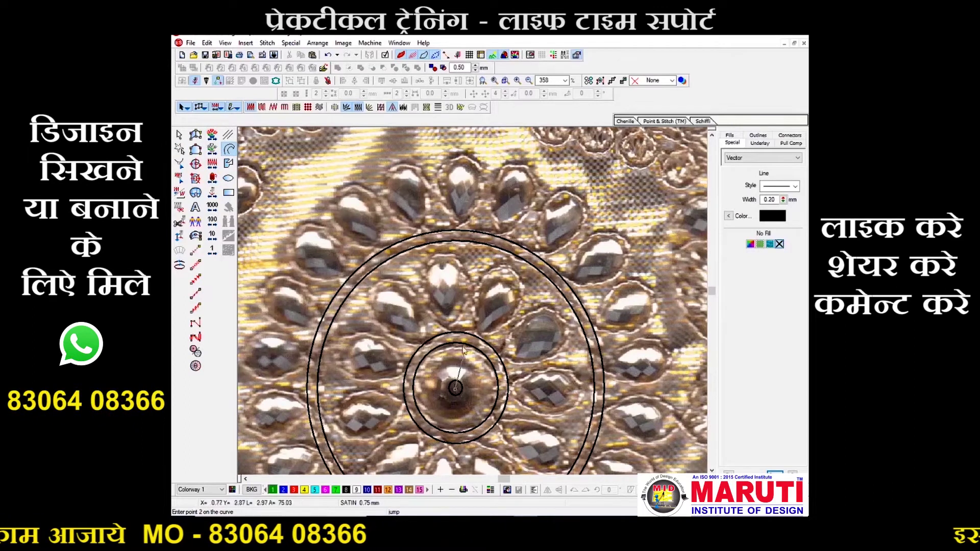
{"action": "left_click", "coordinate": [467, 194]}
{"action": "key", "text": "Escape"}
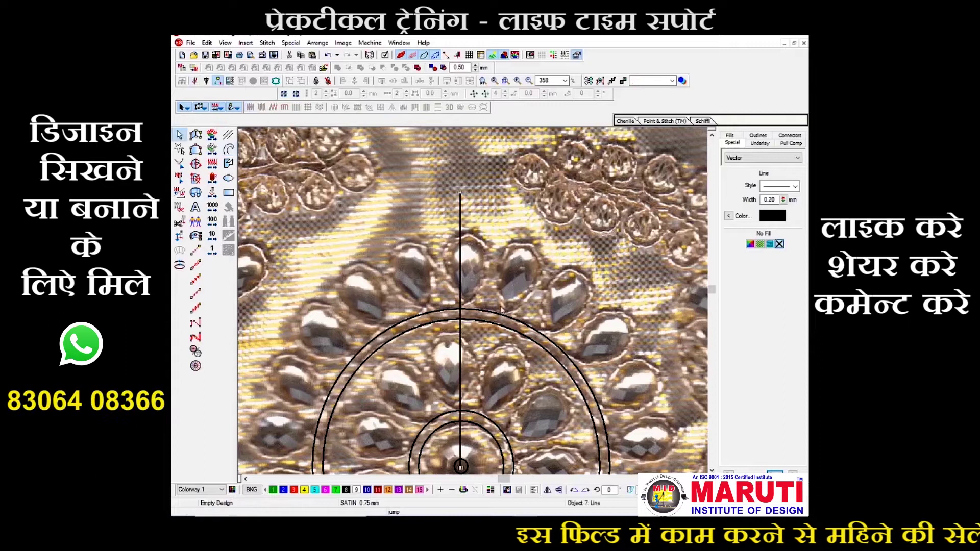
{"action": "scroll", "coordinate": [501, 319], "scroll_direction": "down", "scroll_amount": 2}
{"action": "key", "text": "Right"}
{"action": "key", "text": "shift+z"}
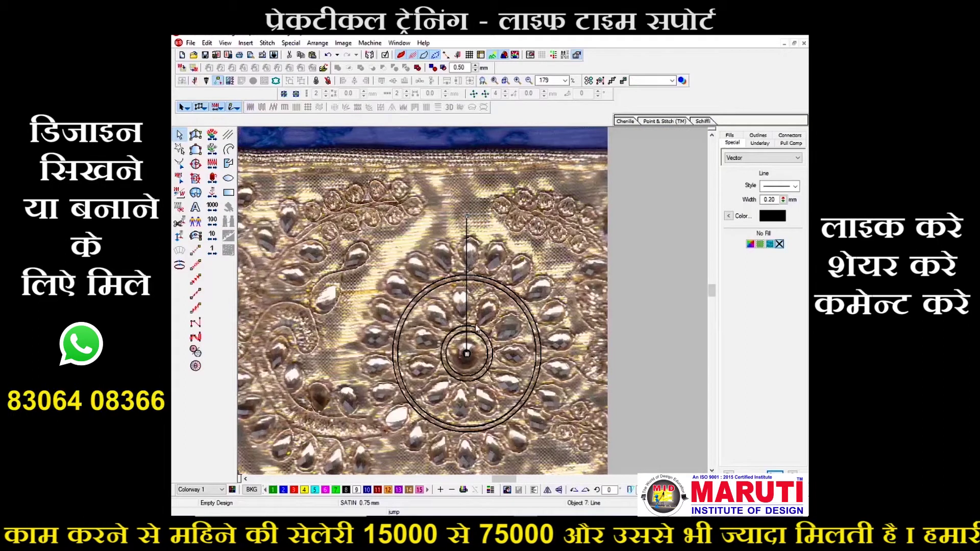
- Create a wreath of 44 copies of the vertical line around the flower's centre point
{"action": "key", "text": "b"}
{"action": "left_click_drag", "start_coordinate": [459, 343], "coordinate": [475, 362]}
{"action": "left_click", "coordinate": [474, 93]}
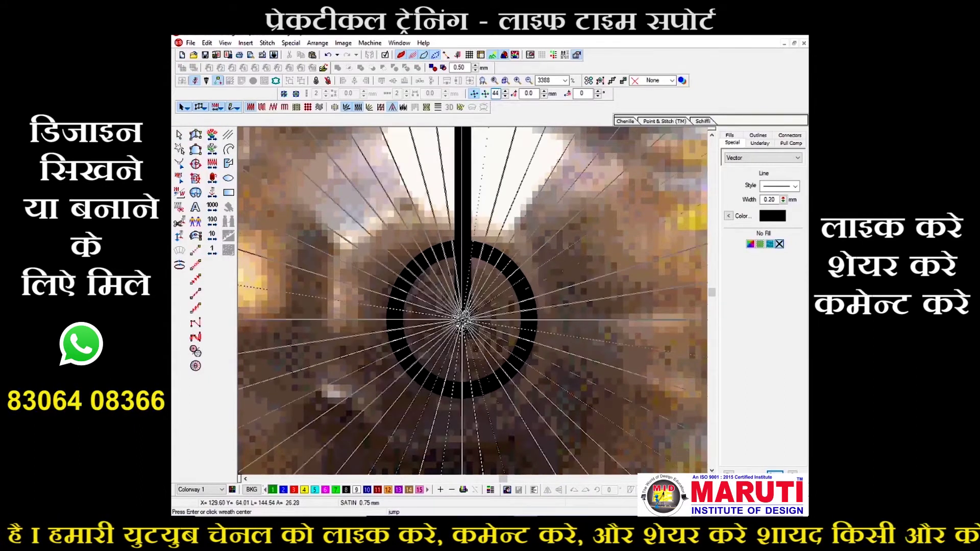
{"action": "left_click", "coordinate": [462, 319]}
{"action": "left_click", "coordinate": [546, 299]}
{"action": "key", "text": "shift+z"}
{"action": "key", "text": "shift+z"}
{"action": "key", "text": "shift+z"}
{"action": "key", "text": "shift+z"}
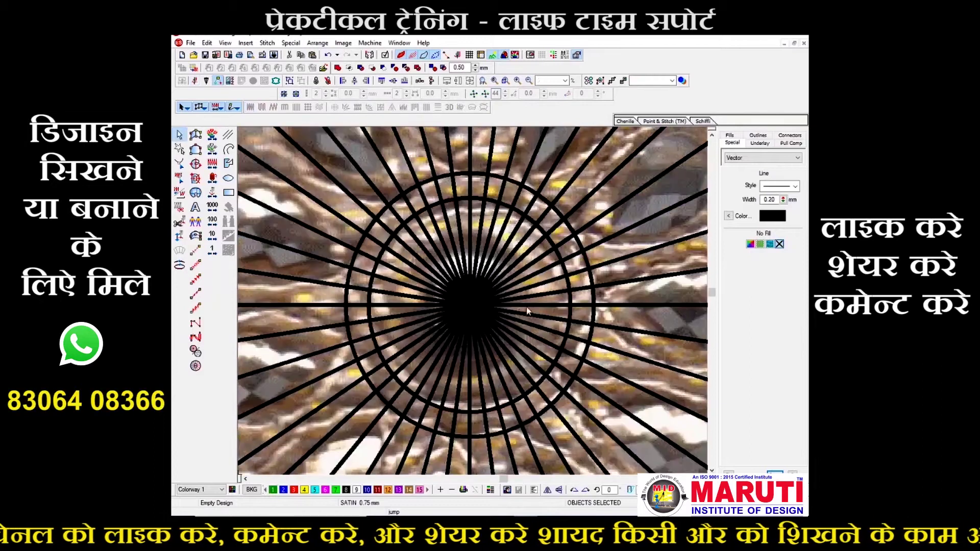
- Trace the left half of the outer petal just right of the topmost one with a polyline, from the outer ring to the petal's tip
{"action": "scroll", "coordinate": [495, 320], "scroll_direction": "up", "scroll_amount": 1}
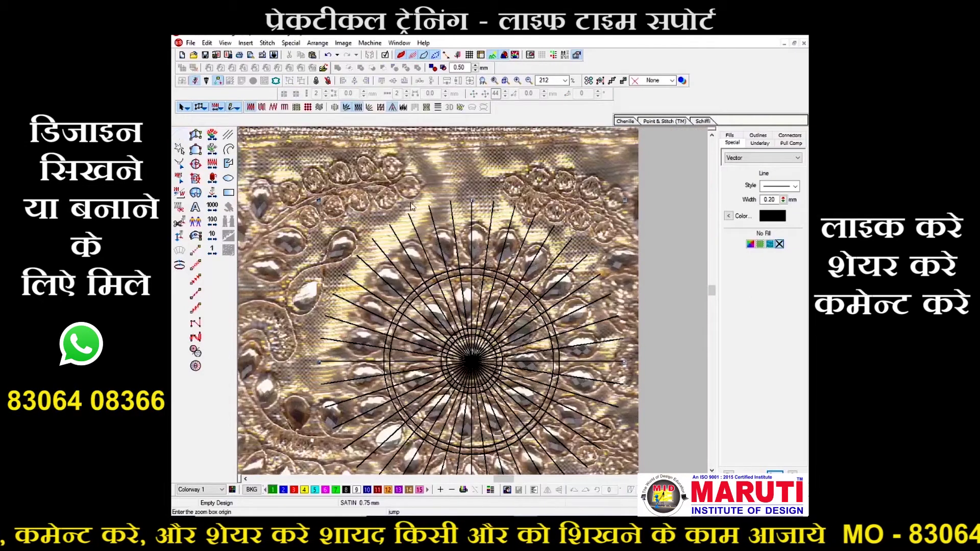
{"action": "scroll", "coordinate": [449, 261], "scroll_direction": "up", "scroll_amount": 3}
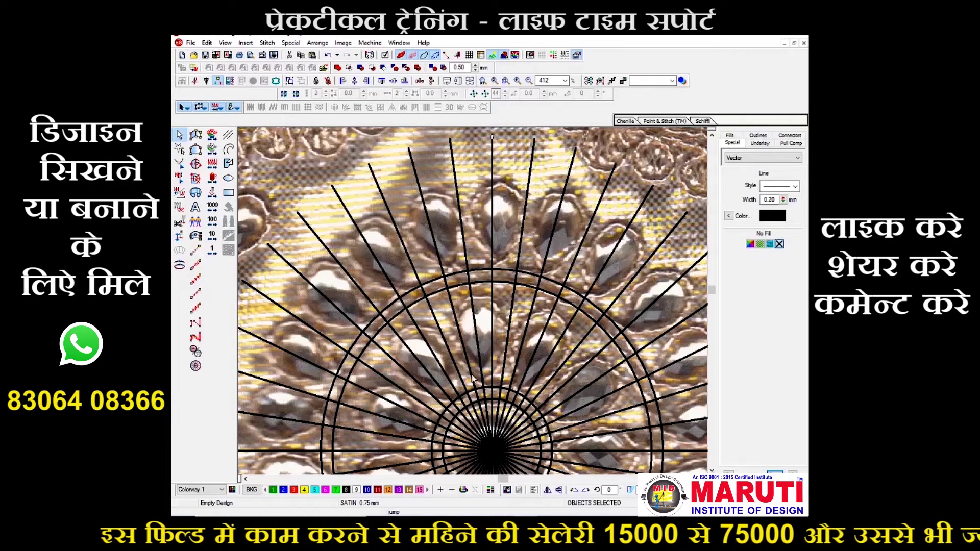
{"action": "scroll", "coordinate": [463, 371], "scroll_direction": "up", "scroll_amount": 3}
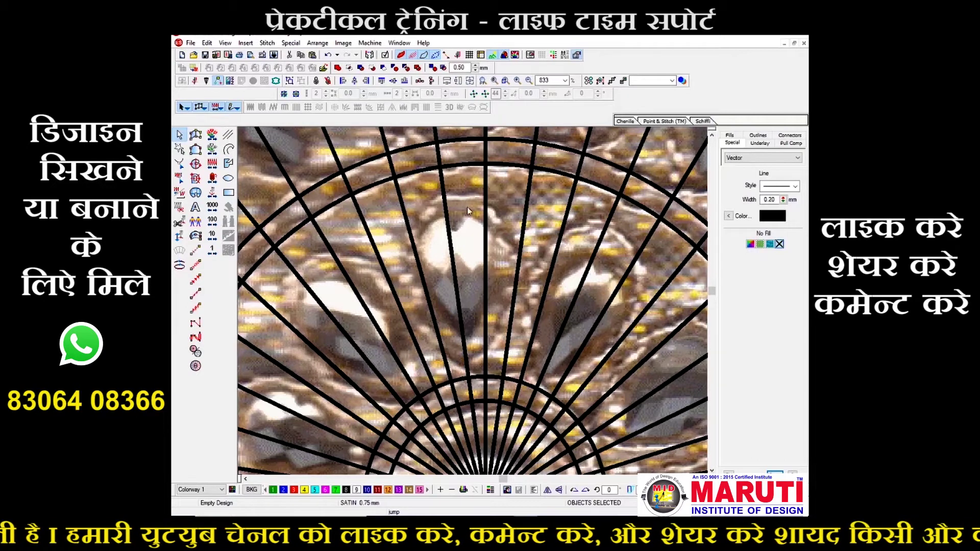
{"action": "key", "text": "shift+z"}
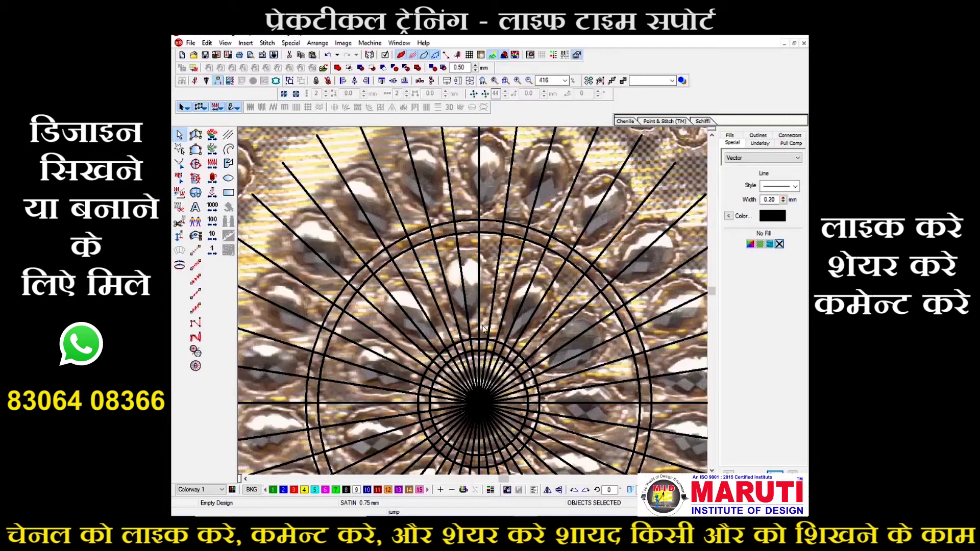
{"action": "scroll", "coordinate": [484, 326], "scroll_direction": "up", "scroll_amount": 1}
{"action": "key", "text": "b"}
{"action": "left_click_drag", "start_coordinate": [517, 291], "coordinate": [531, 322]}
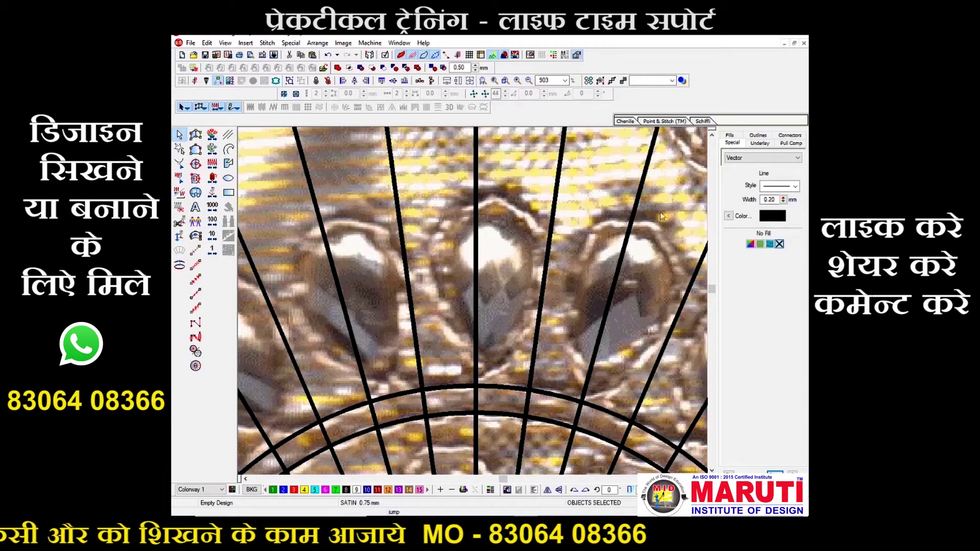
{"action": "left_click", "coordinate": [229, 149]}
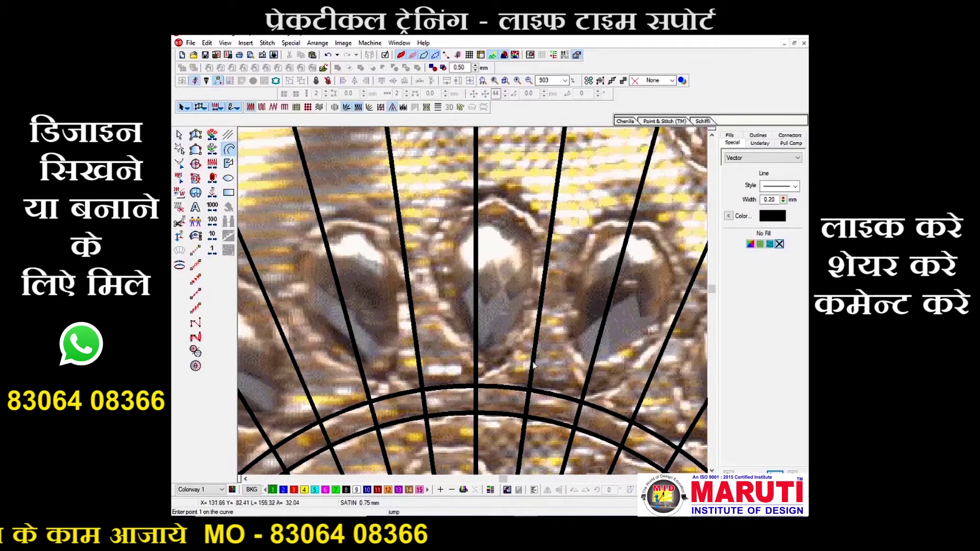
{"action": "left_click", "coordinate": [581, 402]}
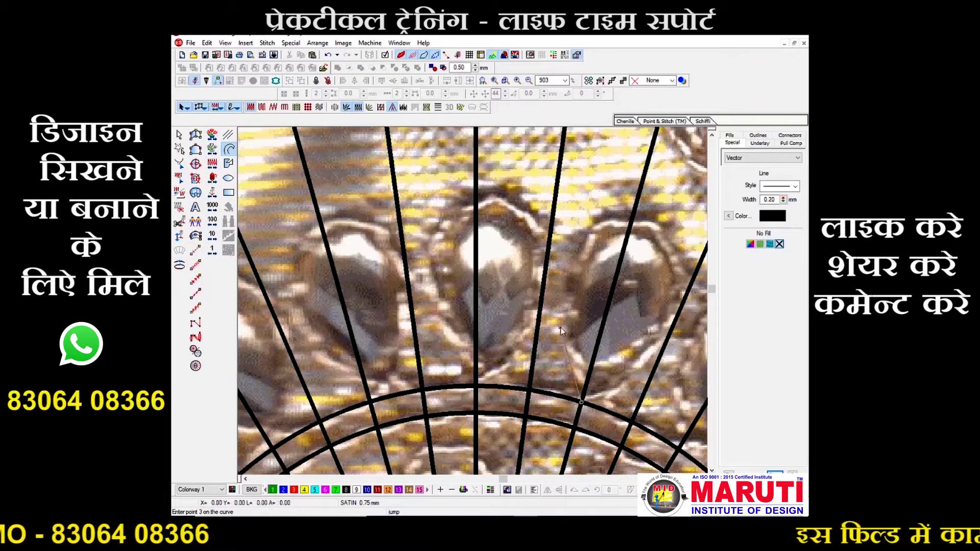
{"action": "left_click", "coordinate": [569, 254]}
{"action": "left_click", "coordinate": [599, 225]}
{"action": "left_click", "coordinate": [633, 223]}
{"action": "key", "text": "Return"}
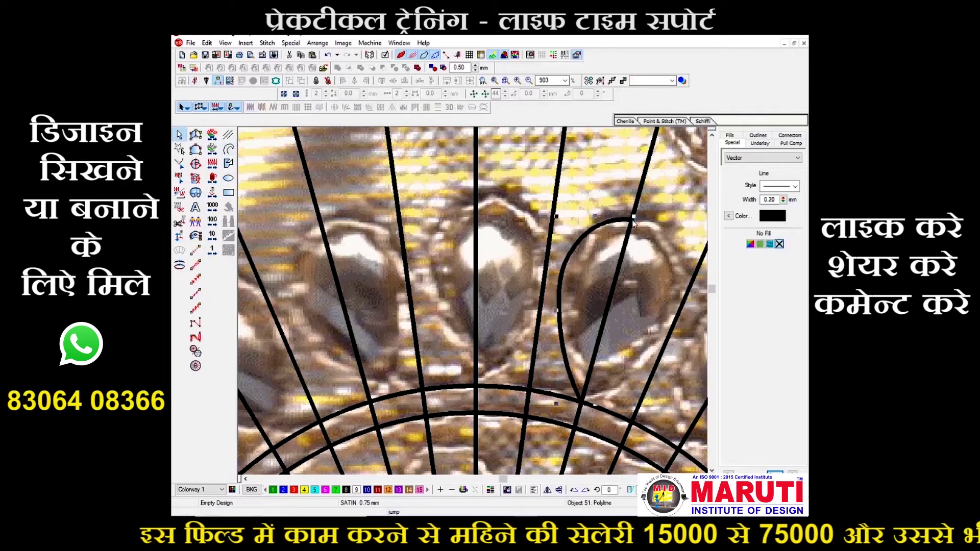
- Reshape the half-petal outline by shifting its tip and upper control points onto the scanned edge and adding a curve point on its outer side
{"action": "left_click", "coordinate": [179, 163]}
{"action": "left_click_drag", "start_coordinate": [534, 193], "coordinate": [650, 386]}
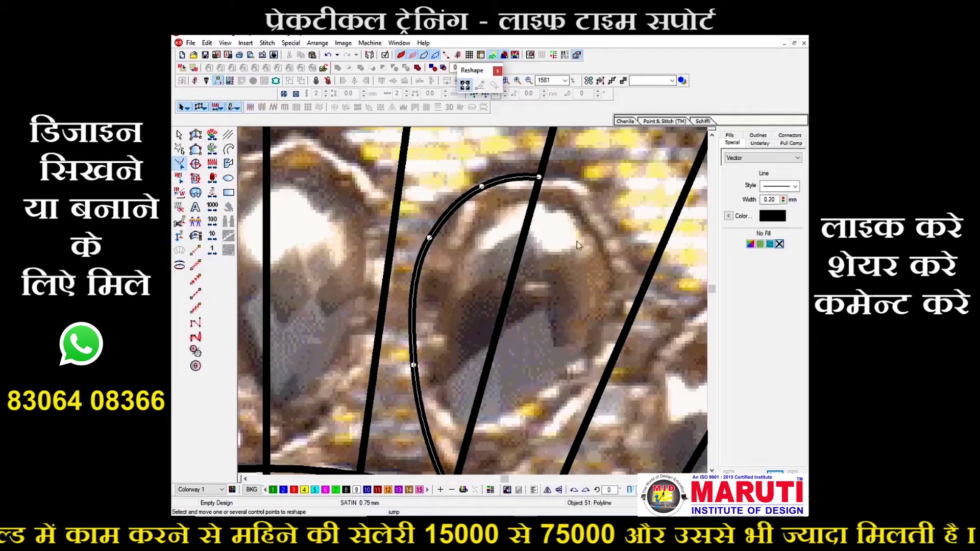
{"action": "left_click_drag", "start_coordinate": [539, 177], "coordinate": [487, 186]}
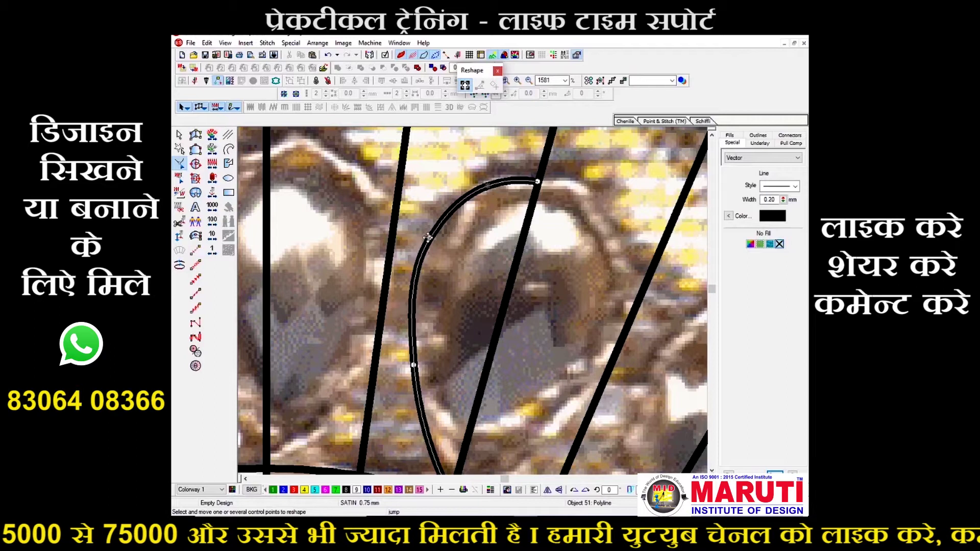
{"action": "left_click_drag", "start_coordinate": [433, 233], "coordinate": [432, 233]}
{"action": "right_click", "coordinate": [418, 267]}
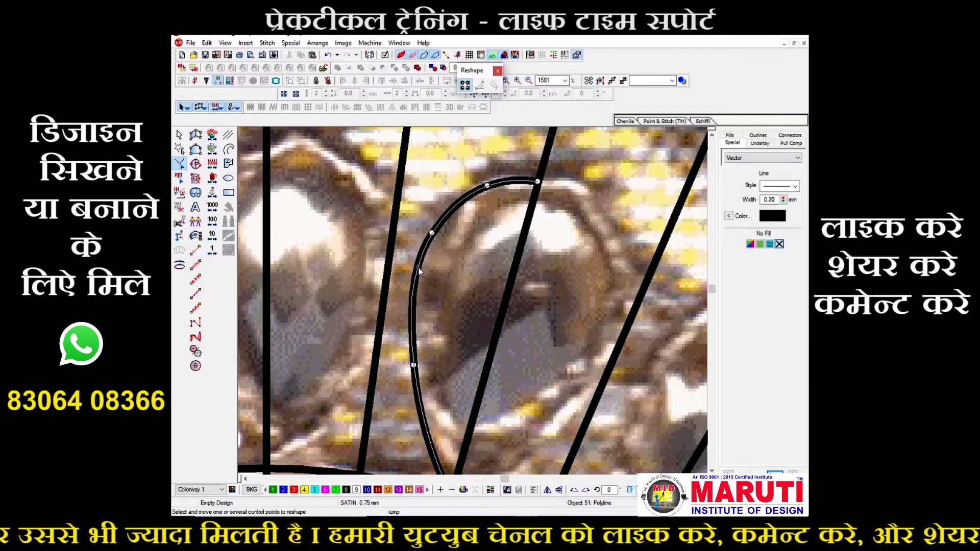
- Fine-tune the half-petal's side and top control points along the scanned edge and place its end point on the radial guide line
{"action": "left_click_drag", "start_coordinate": [413, 364], "coordinate": [448, 377]}
{"action": "scroll", "coordinate": [451, 381], "scroll_direction": "down", "scroll_amount": 2}
{"action": "scroll", "coordinate": [460, 357], "scroll_direction": "up", "scroll_amount": 3}
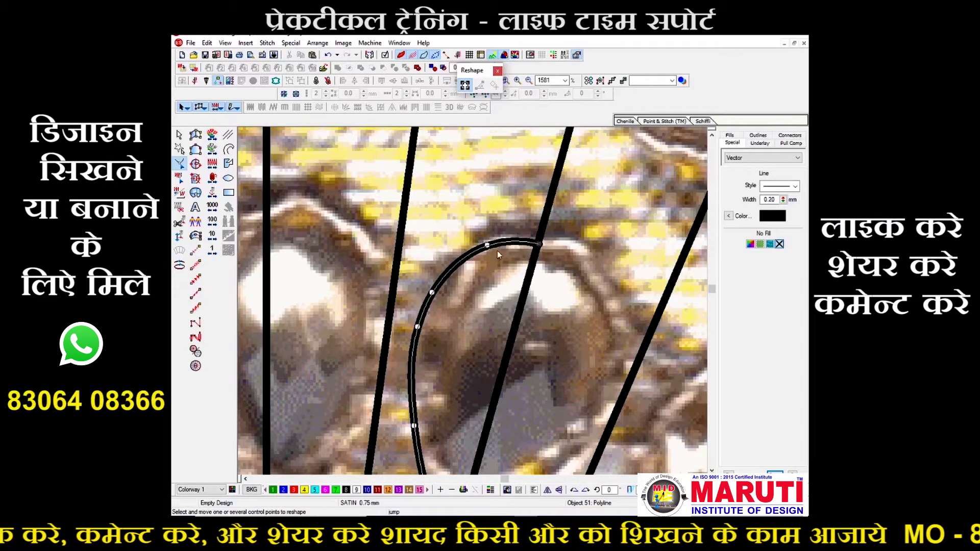
{"action": "left_click_drag", "start_coordinate": [487, 246], "coordinate": [490, 242]}
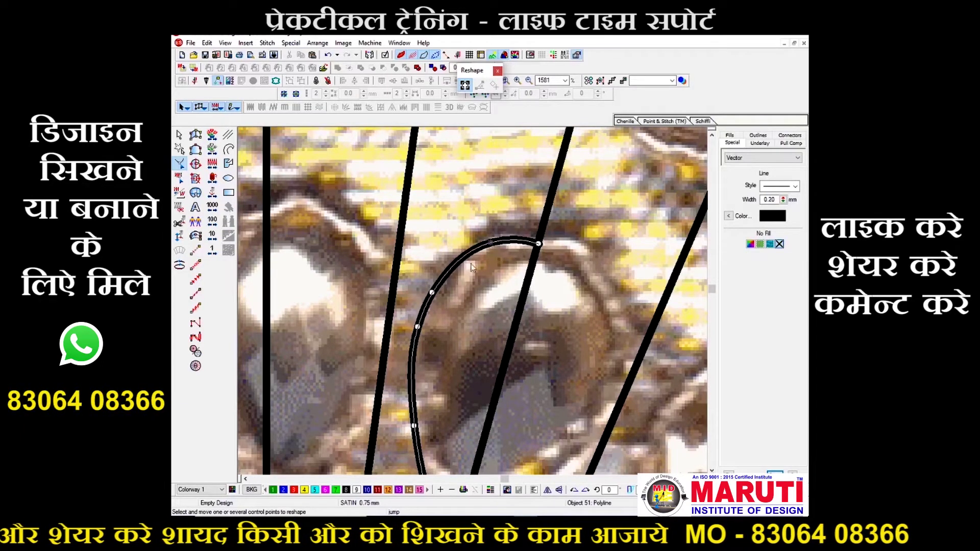
{"action": "left_click_drag", "start_coordinate": [418, 327], "coordinate": [416, 335]}
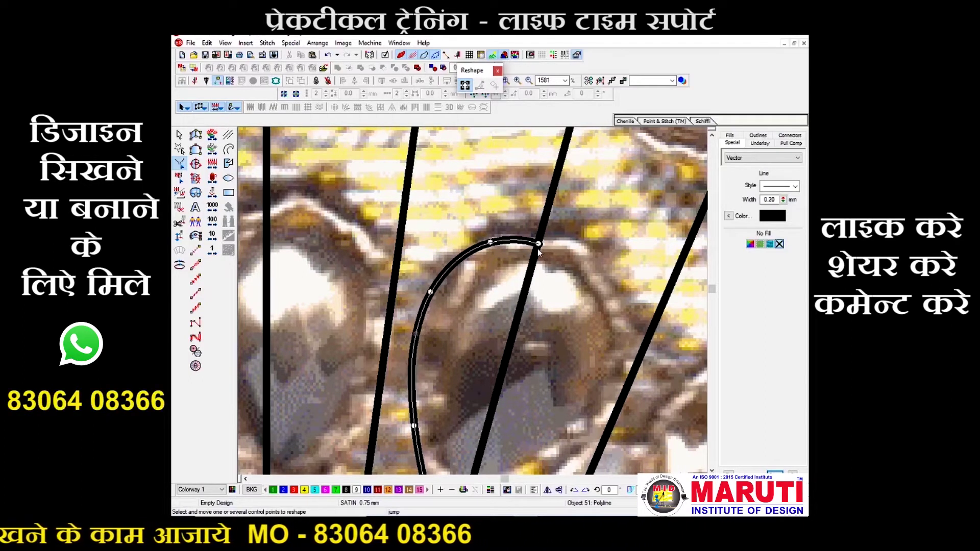
{"action": "left_click_drag", "start_coordinate": [538, 245], "coordinate": [540, 243]}
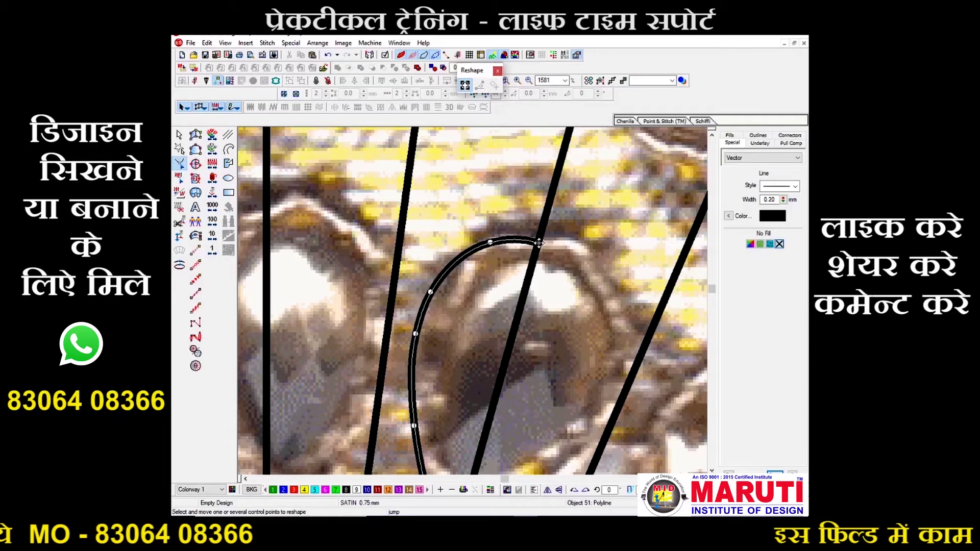
{"action": "key", "text": "shift+z"}
{"action": "key", "text": "Escape"}
- Mirror a copy of the half petal about the radial guide line through its tip and join both halves into one closed outline
{"action": "left_click", "coordinate": [492, 269]}
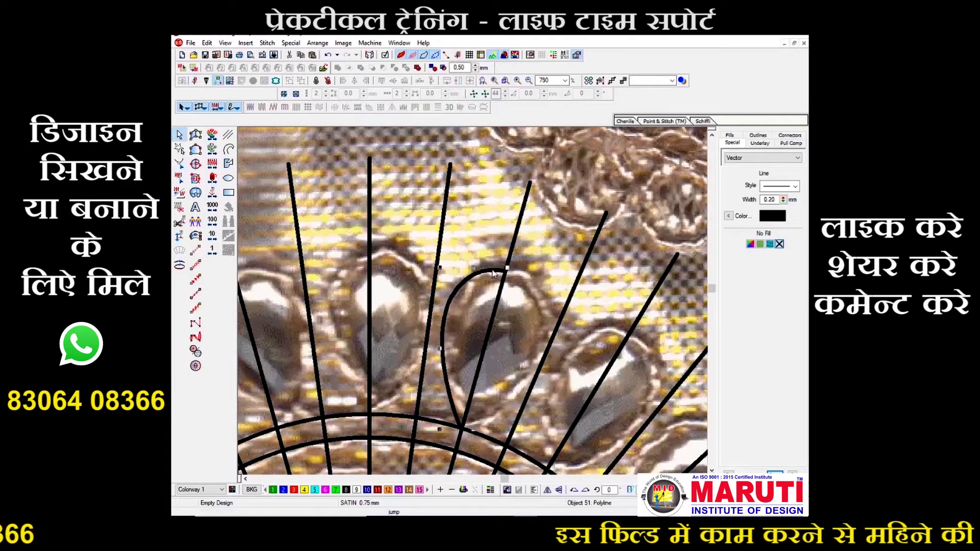
{"action": "key", "text": "ctrl+d"}
{"action": "key", "text": "alt+e"}
{"action": "key", "text": "t"}
{"action": "left_click", "coordinate": [440, 292]}
{"action": "left_click", "coordinate": [537, 257]}
{"action": "left_click", "coordinate": [507, 268]}
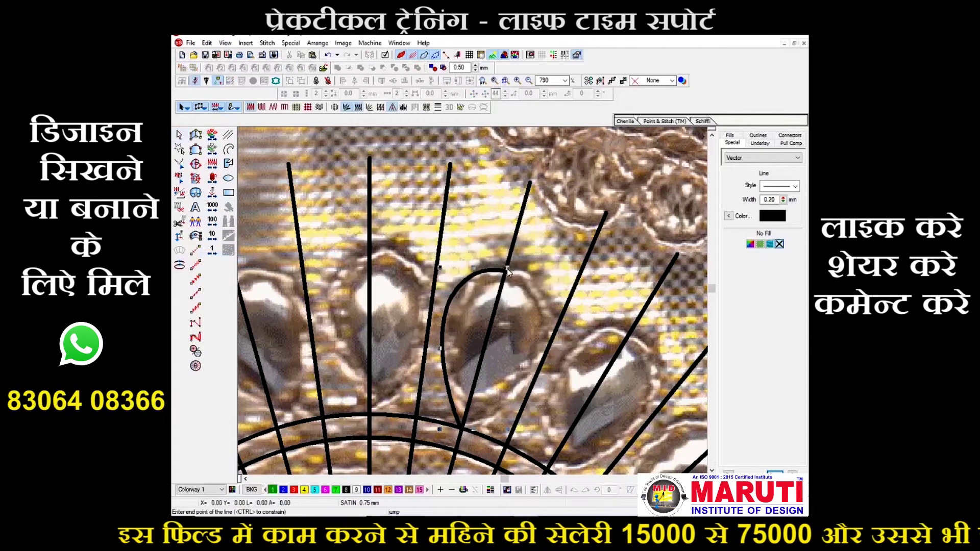
{"action": "left_click", "coordinate": [483, 353]}
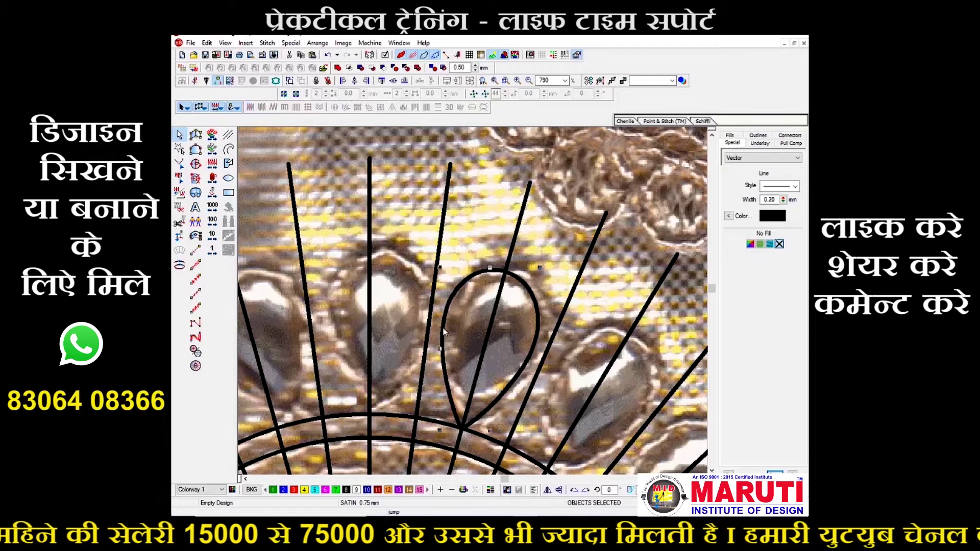
{"action": "left_click", "coordinate": [471, 280]}
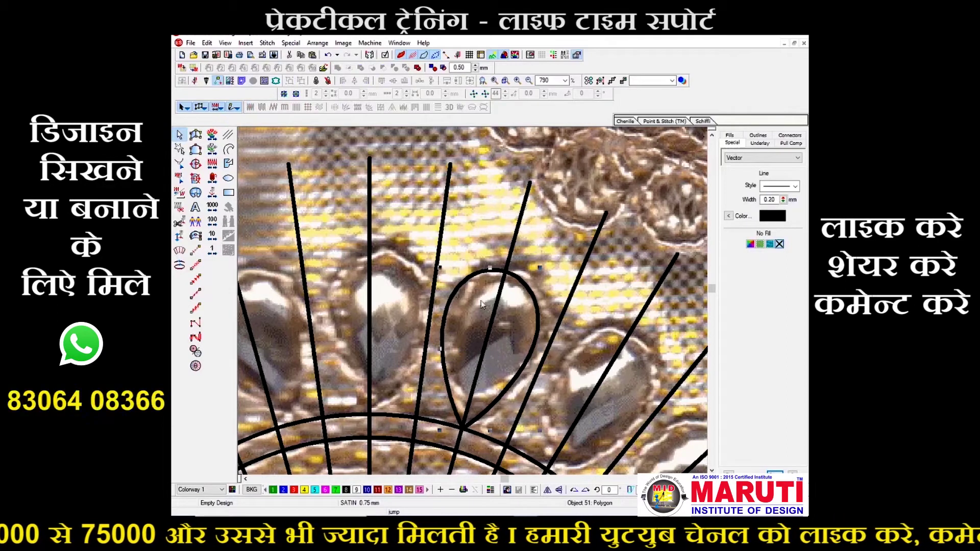
- Measure the petal's width across its middle and enlarge the petal outline slightly
{"action": "key", "text": "m"}
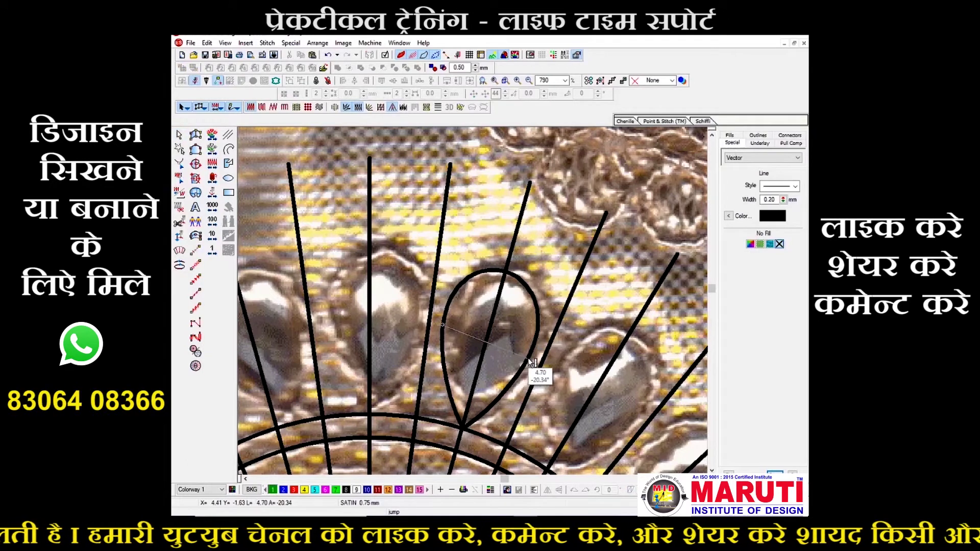
{"action": "key", "text": "Escape"}
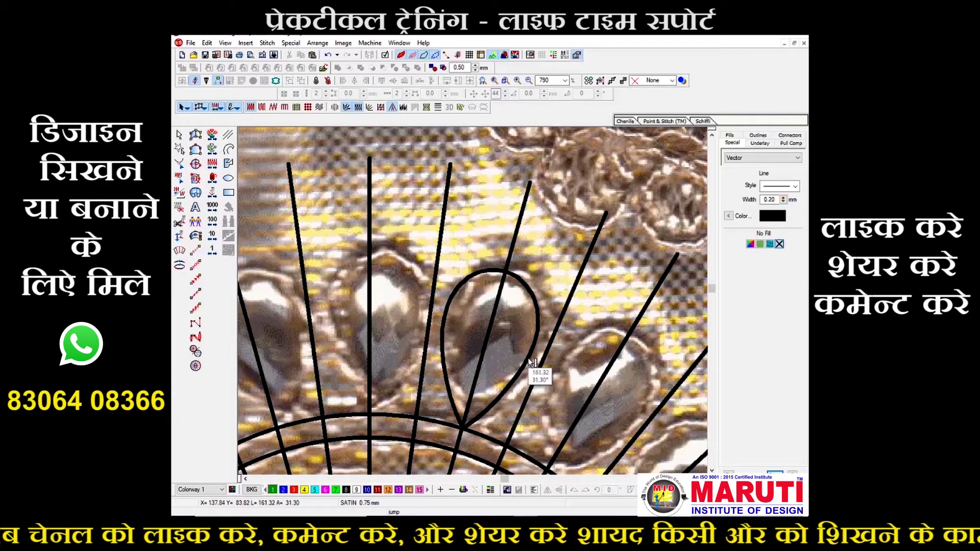
{"action": "left_click_drag", "start_coordinate": [540, 269], "coordinate": [545, 261]}
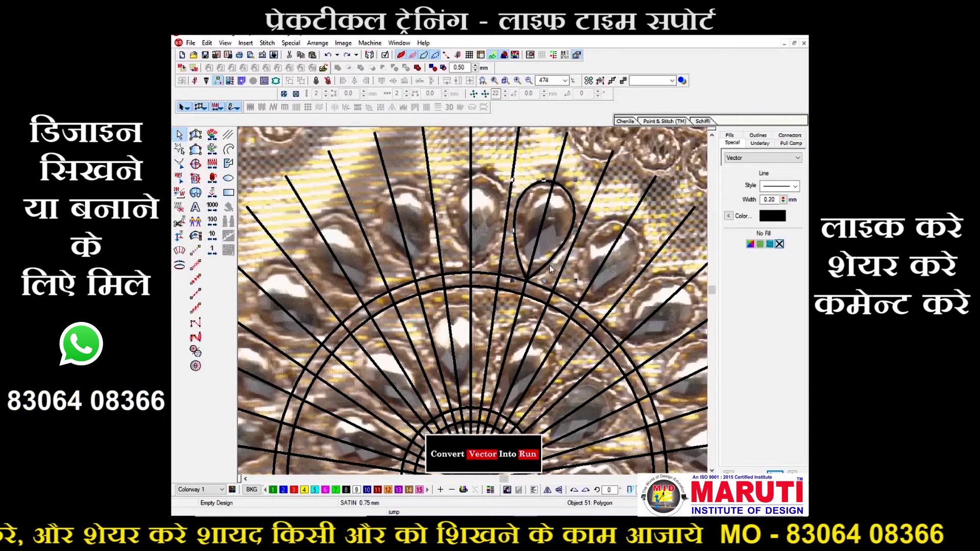
- Convert the petal's vector outline to a run stitch and create a wreath of 22 petals around the flower's centre point
{"action": "key", "text": "shift+n"}
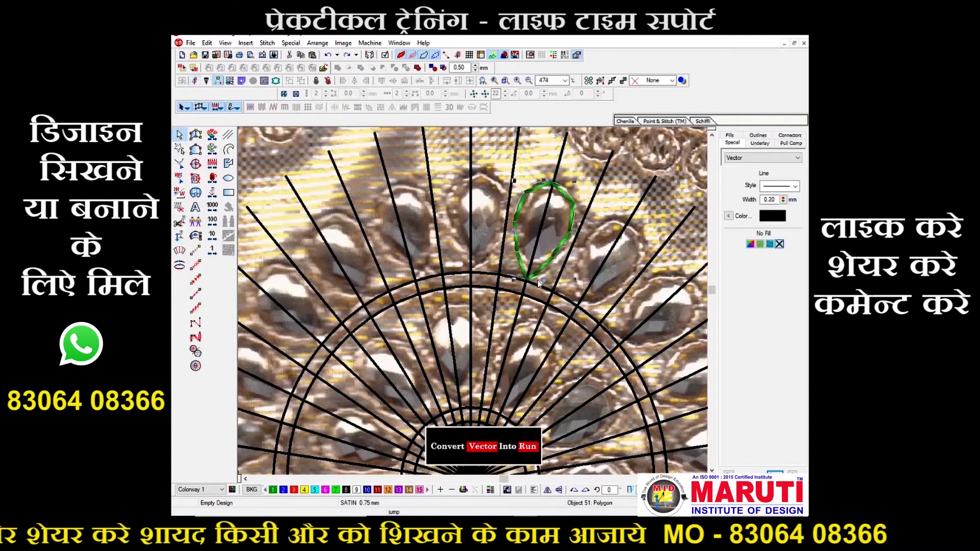
{"action": "key", "text": "Escape"}
{"action": "scroll", "coordinate": [543, 272], "scroll_direction": "down", "scroll_amount": 3}
{"action": "scroll", "coordinate": [498, 286], "scroll_direction": "up", "scroll_amount": 3}
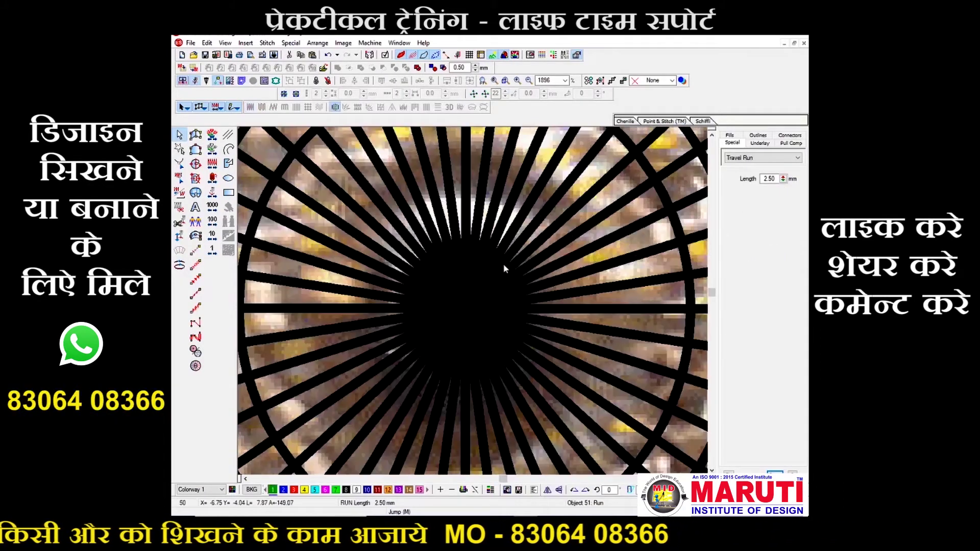
{"action": "left_click", "coordinate": [474, 94]}
{"action": "left_click", "coordinate": [470, 294]}
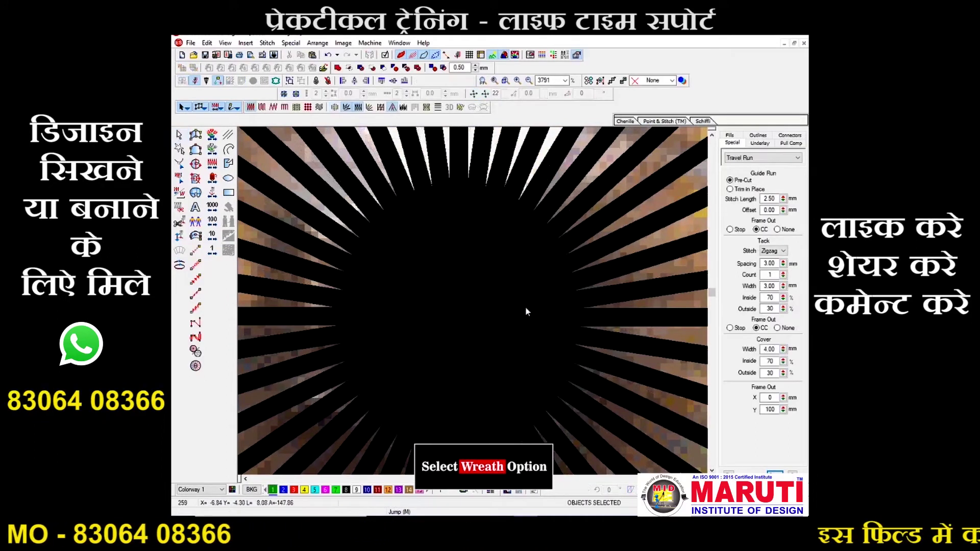
{"action": "scroll", "coordinate": [541, 302], "scroll_direction": "down", "scroll_amount": 4}
{"action": "scroll", "coordinate": [523, 306], "scroll_direction": "up", "scroll_amount": 1}
{"action": "key", "text": "z"}
{"action": "scroll", "coordinate": [531, 288], "scroll_direction": "up", "scroll_amount": 1}
{"action": "key", "text": "Escape"}
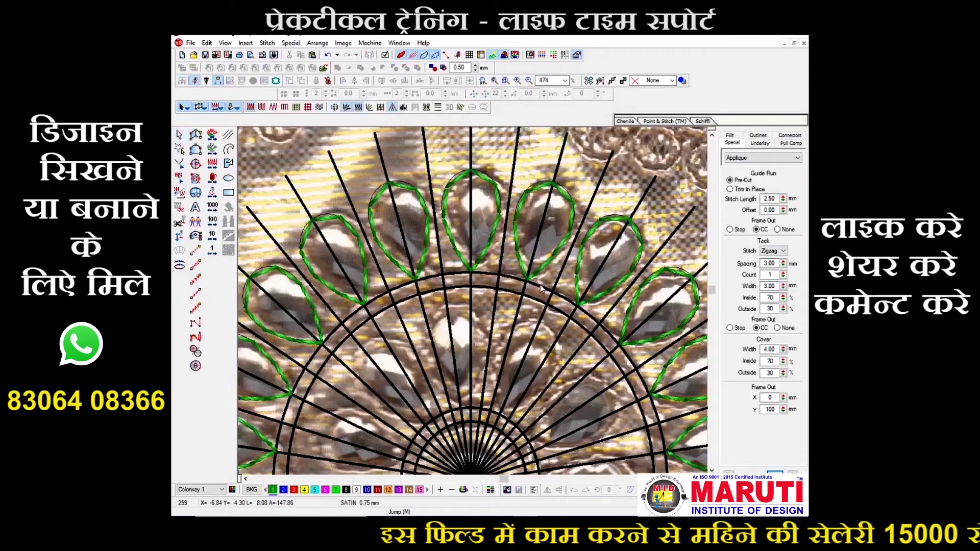
- Convert the two large concentric circles inside the outer petal ring to run stitches
{"action": "left_click", "coordinate": [540, 283]}
{"action": "left_click", "coordinate": [196, 250]}
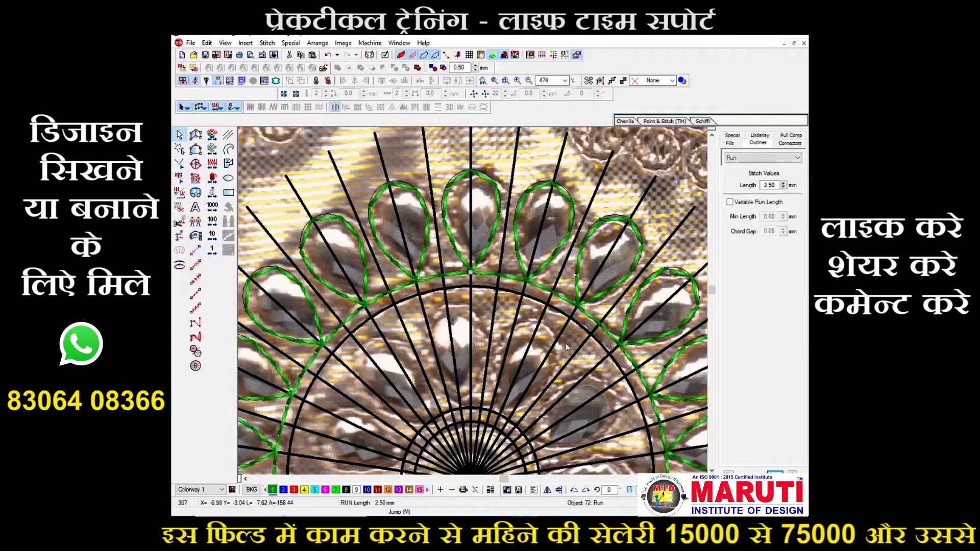
{"action": "left_click", "coordinate": [196, 250]}
{"action": "scroll", "coordinate": [467, 350], "scroll_direction": "down", "scroll_amount": 1}
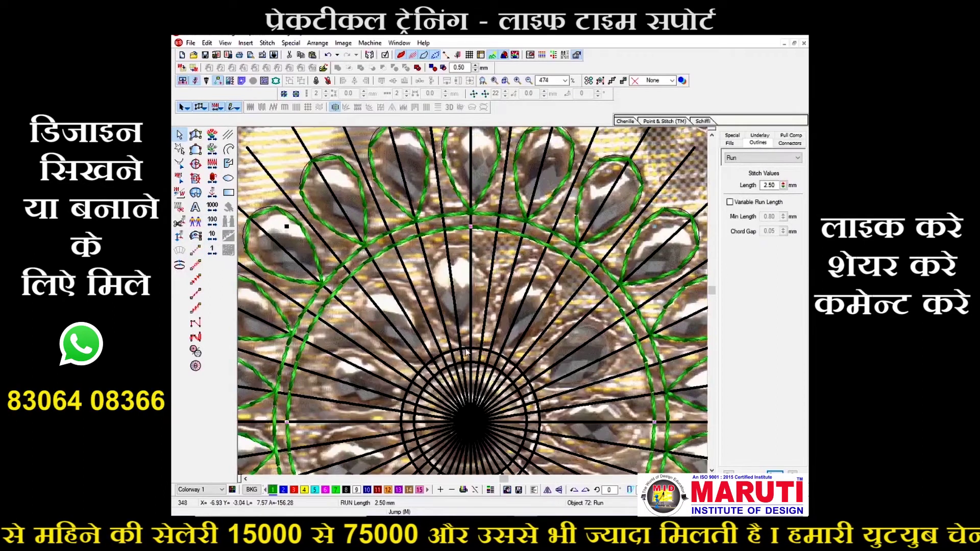
- Convert the two small concentric circles around the flower's centre to run stitches
{"action": "left_click", "coordinate": [467, 348]}
{"action": "left_click", "coordinate": [197, 254]}
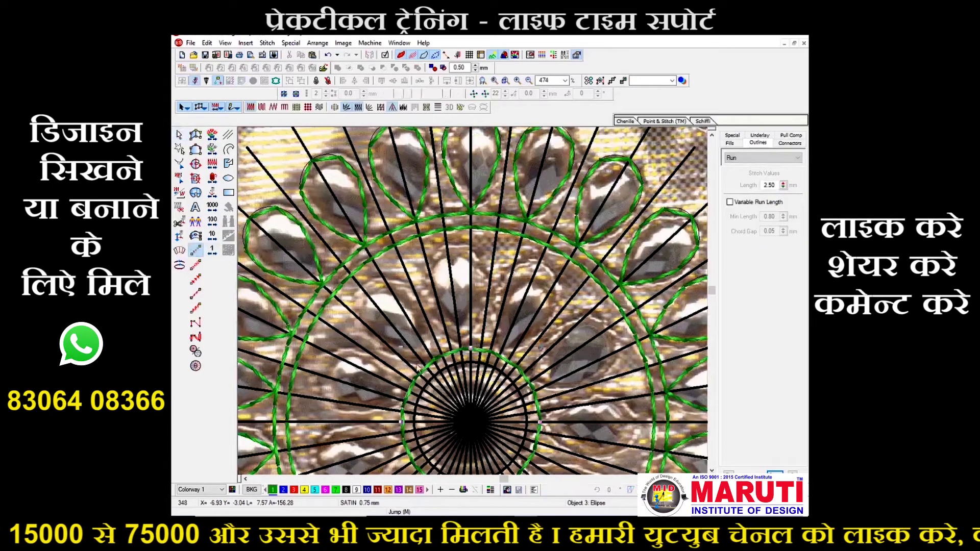
{"action": "scroll", "coordinate": [491, 268], "scroll_direction": "down", "scroll_amount": 4}
{"action": "left_click", "coordinate": [490, 250]}
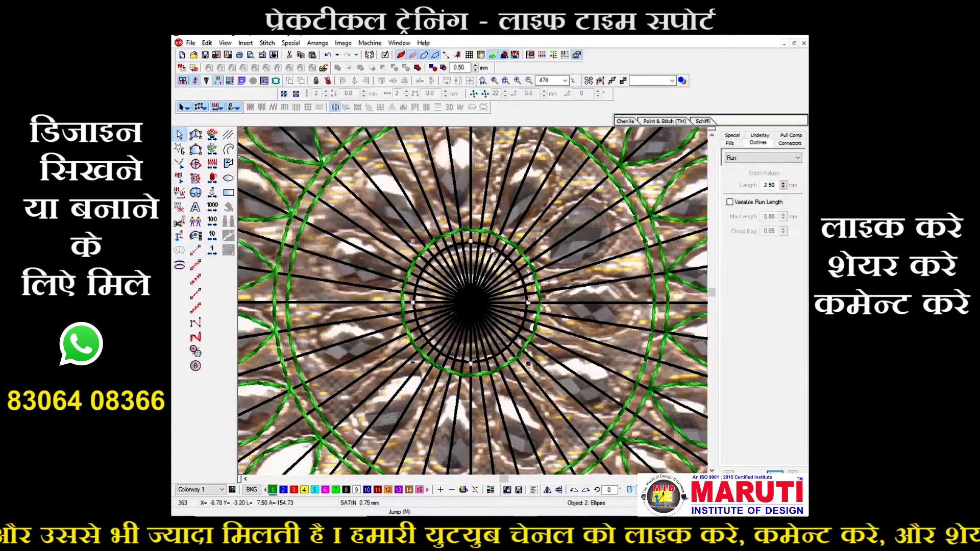
{"action": "left_click", "coordinate": [195, 251]}
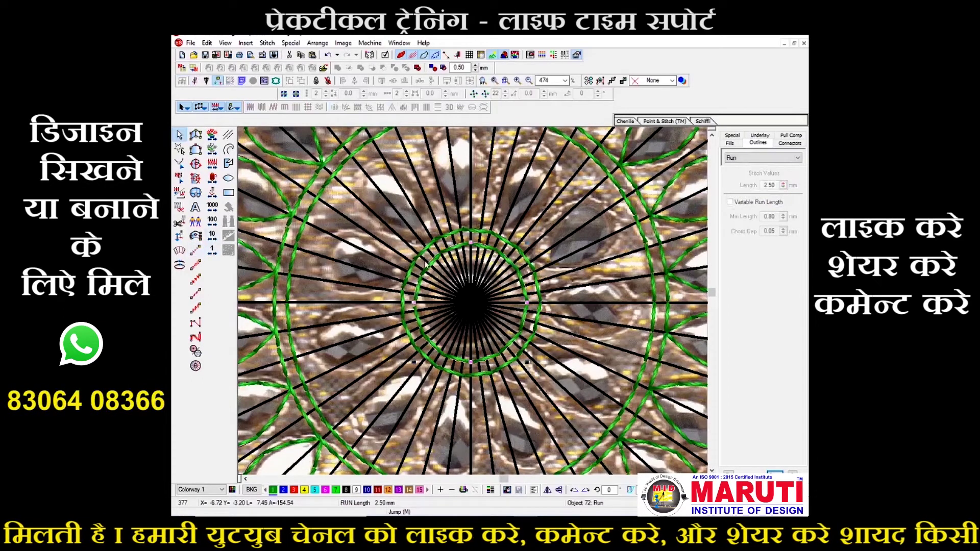
- Duplicate an outer petal at the flower's top and move the copy onto the topmost inner petal, with its point near the small circle
{"action": "scroll", "coordinate": [453, 273], "scroll_direction": "up", "scroll_amount": 4}
{"action": "key", "text": "shift+z"}
{"action": "key", "text": "z"}
{"action": "scroll", "coordinate": [493, 276], "scroll_direction": "up", "scroll_amount": 1}
{"action": "left_click", "coordinate": [488, 249]}
{"action": "scroll", "coordinate": [488, 249], "scroll_direction": "down", "scroll_amount": 1}
{"action": "key", "text": "ctrl+d"}
{"action": "left_click_drag", "start_coordinate": [482, 199], "coordinate": [472, 328]}
{"action": "key", "text": "b"}
{"action": "left_click_drag", "start_coordinate": [409, 297], "coordinate": [498, 386]}
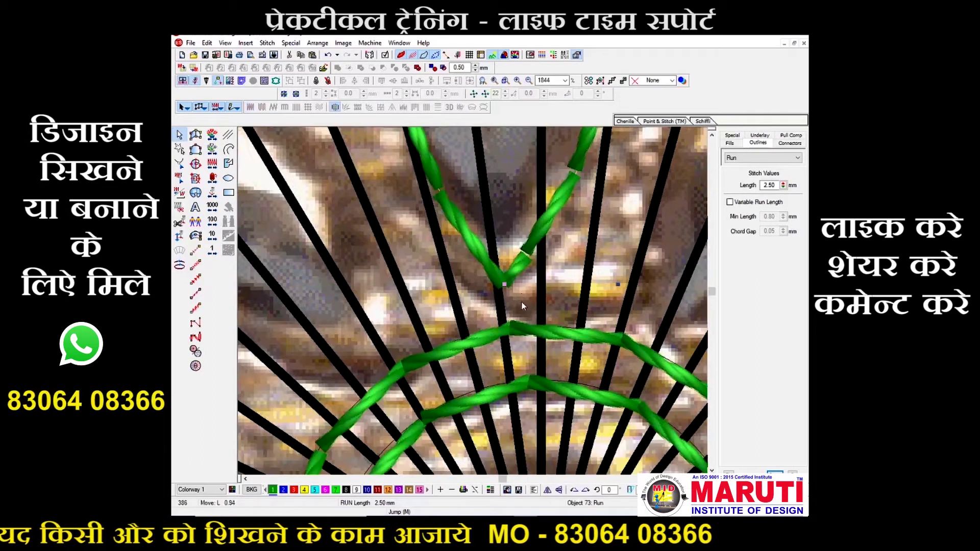
{"action": "left_click_drag", "start_coordinate": [522, 299], "coordinate": [521, 305]}
- Rotate the inner petal copy about its lower point to follow the tilt of the scanned petal
{"action": "scroll", "coordinate": [522, 301], "scroll_direction": "down", "scroll_amount": 5}
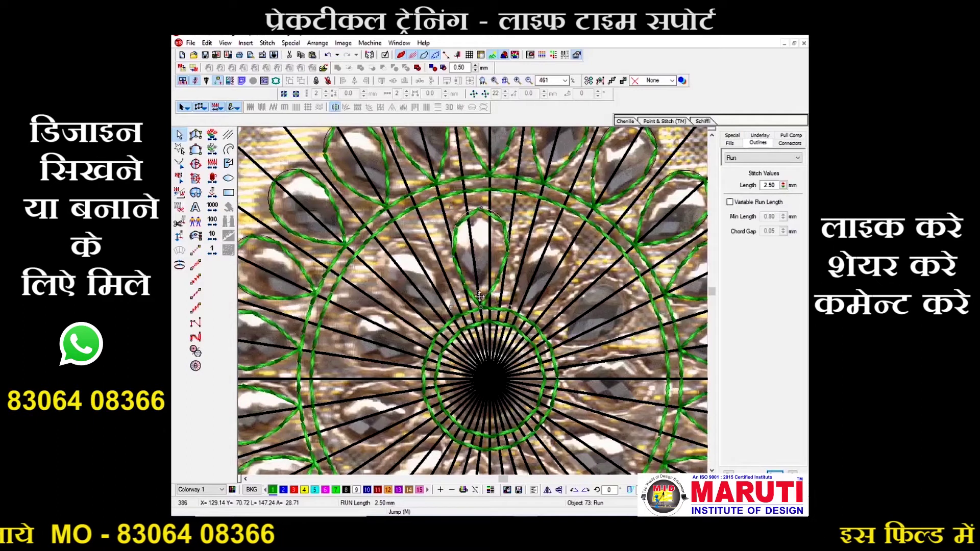
{"action": "scroll", "coordinate": [485, 298], "scroll_direction": "up", "scroll_amount": 2}
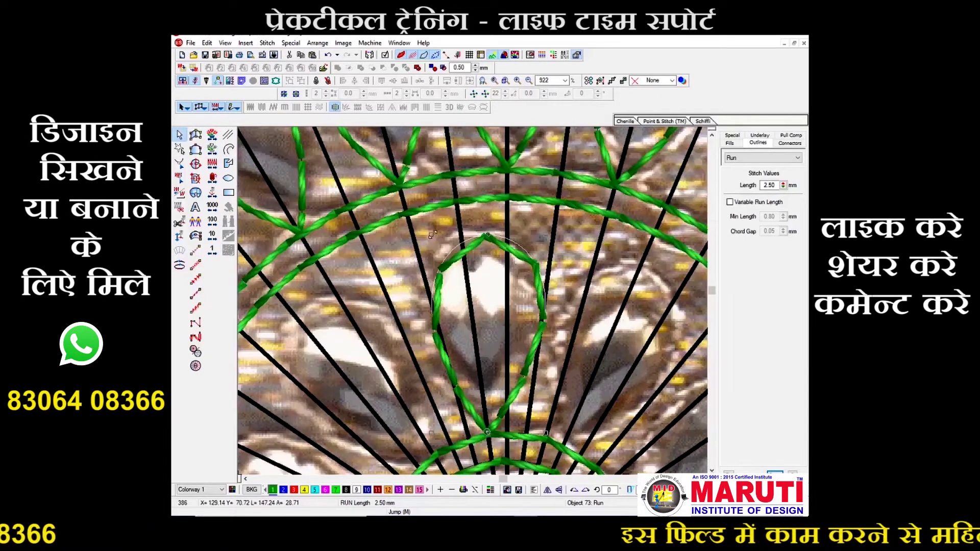
{"action": "left_click_drag", "start_coordinate": [418, 238], "coordinate": [396, 250]}
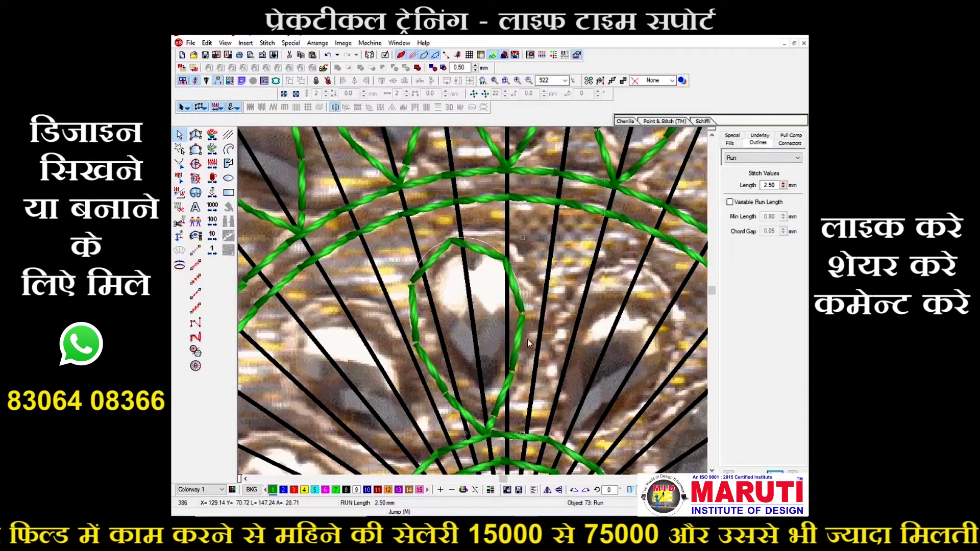
{"action": "key", "text": "shift+z"}
{"action": "key", "text": "shift+z"}
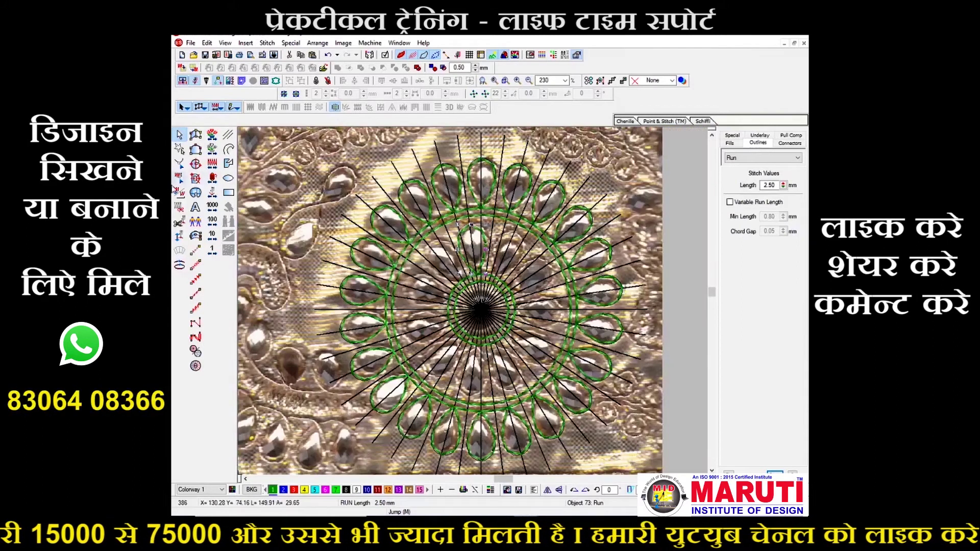
- Count the inner-ring petals with lasso points and create a wreath of 11 inner petals around the flower's centre
{"action": "left_click", "coordinate": [179, 148]}
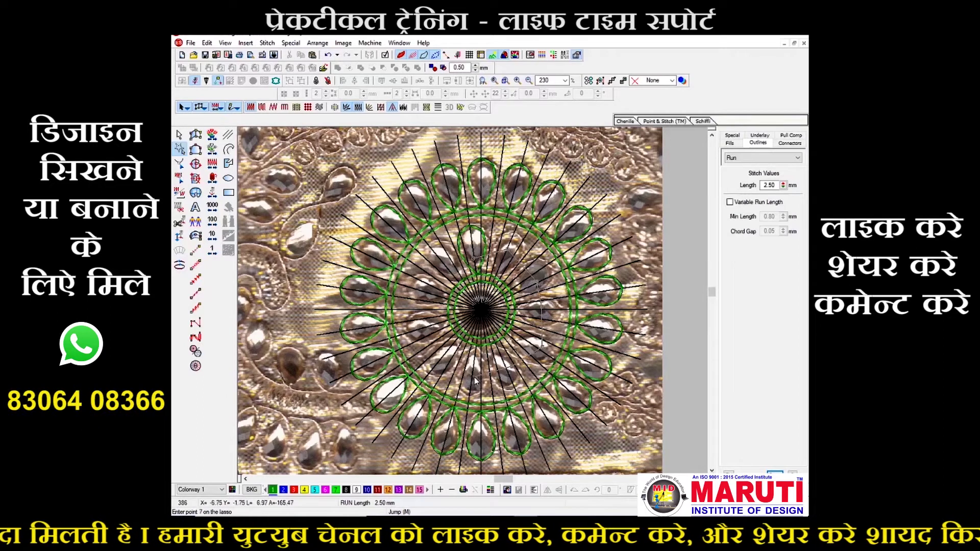
{"action": "key", "text": "Return"}
{"action": "key", "text": "b"}
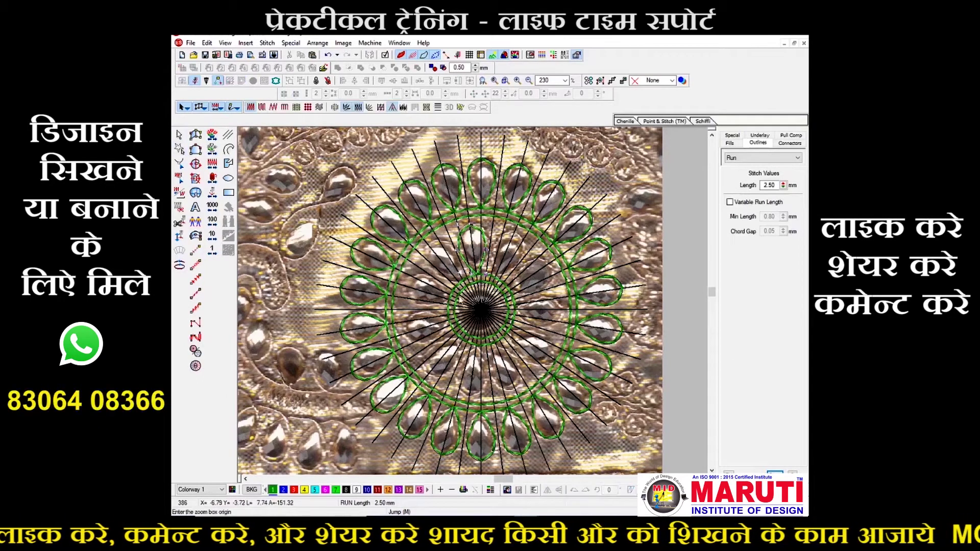
{"action": "left_click_drag", "start_coordinate": [495, 332], "coordinate": [497, 333]}
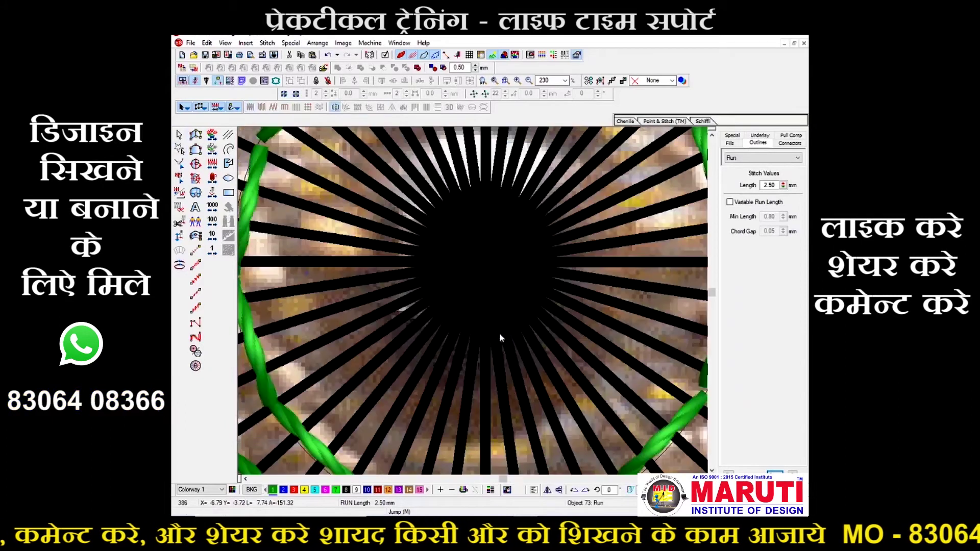
{"action": "left_click", "coordinate": [474, 94]}
{"action": "left_click", "coordinate": [495, 93]}
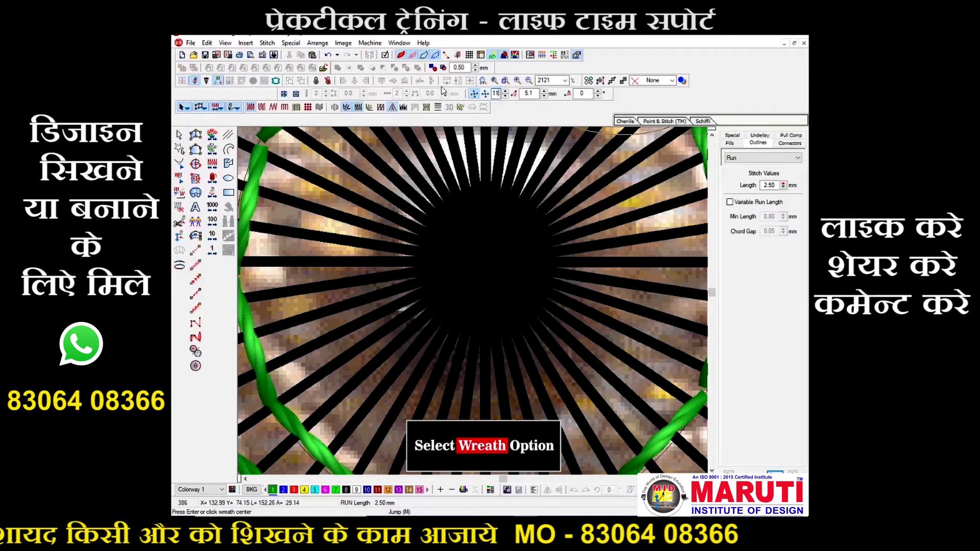
{"action": "left_click", "coordinate": [491, 260]}
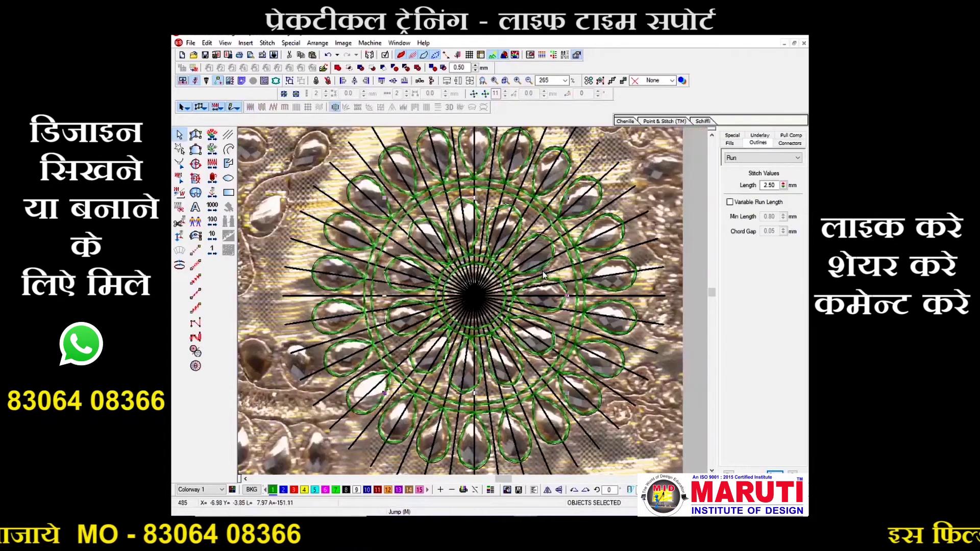
- Hide the vector guide lines and toggle the scanned image off and on to check the stitched flower outlines
{"action": "left_click", "coordinate": [502, 55]}
{"action": "scroll", "coordinate": [502, 58], "scroll_direction": "down", "scroll_amount": 1}
{"action": "key", "text": "d"}
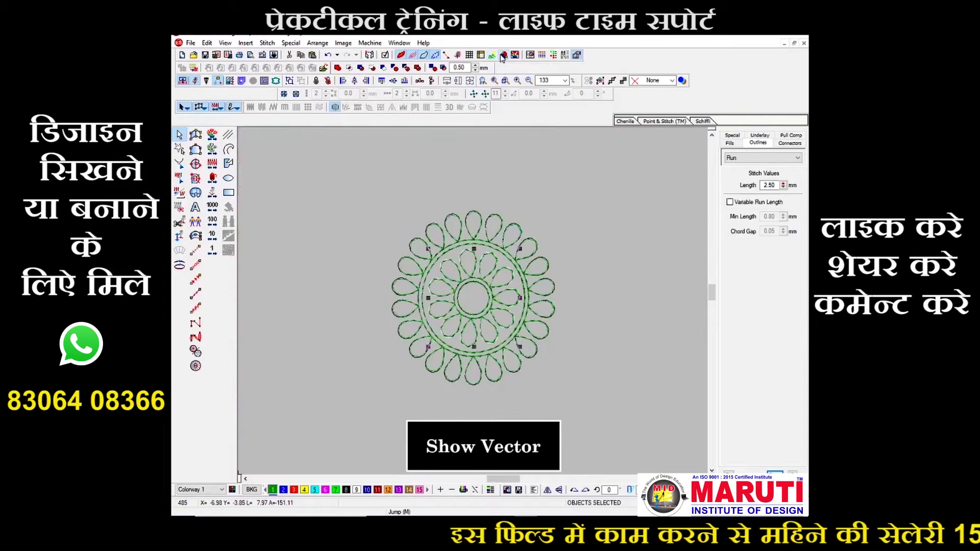
{"action": "scroll", "coordinate": [535, 122], "scroll_direction": "up", "scroll_amount": 1}
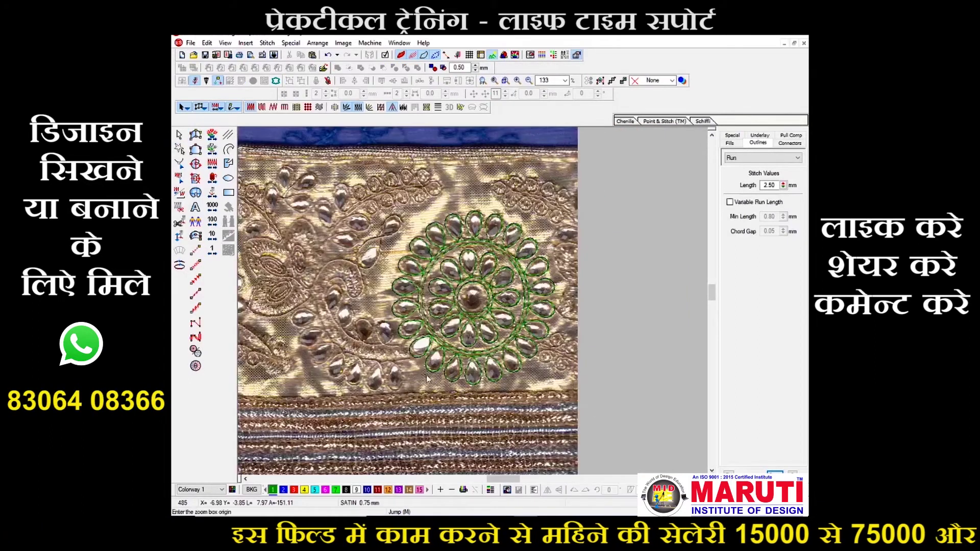
- Start a Complex Fill shape on the curled stem beside the flower, tracing its outer edge from the flower petal up around the curl
{"action": "left_click_drag", "start_coordinate": [427, 375], "coordinate": [439, 377]}
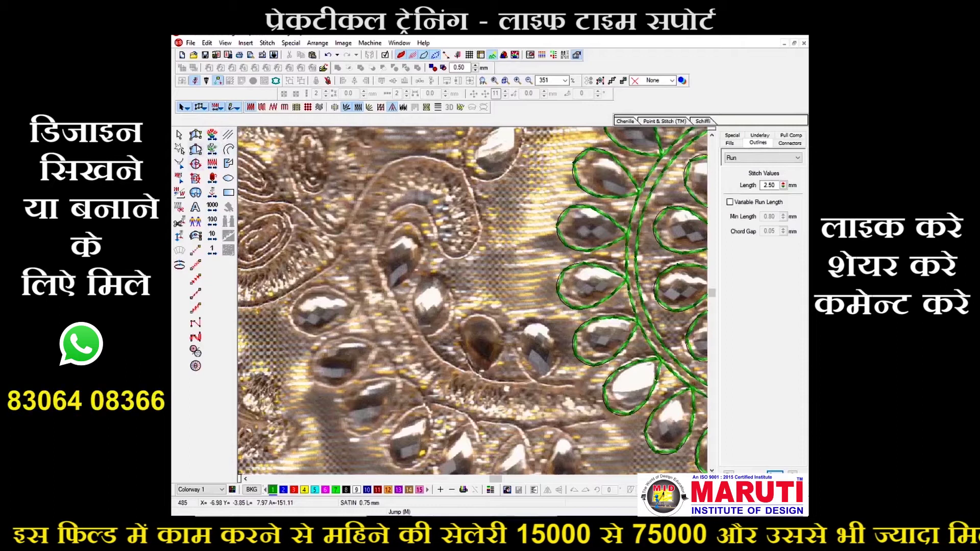
{"action": "left_click", "coordinate": [198, 168]}
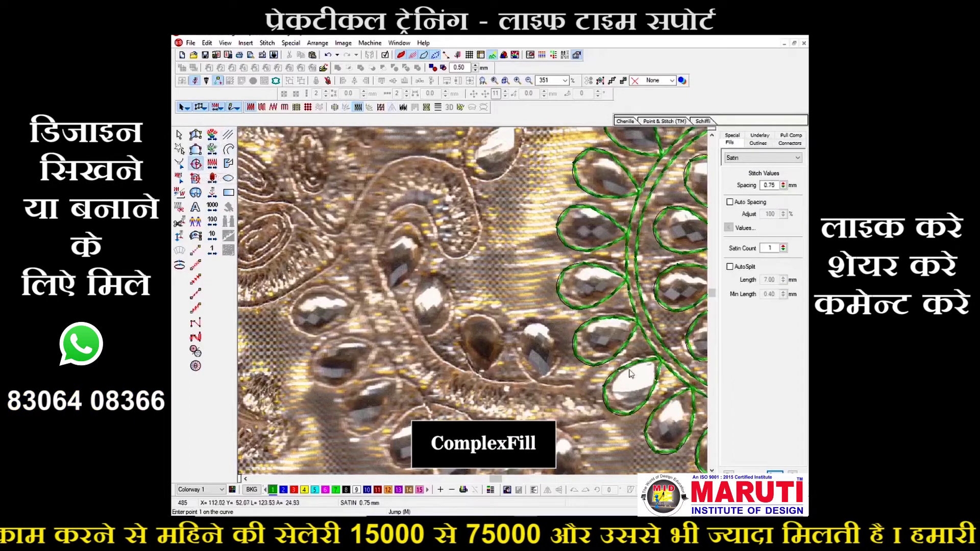
{"action": "left_click", "coordinate": [620, 416]}
{"action": "right_click", "coordinate": [565, 427]}
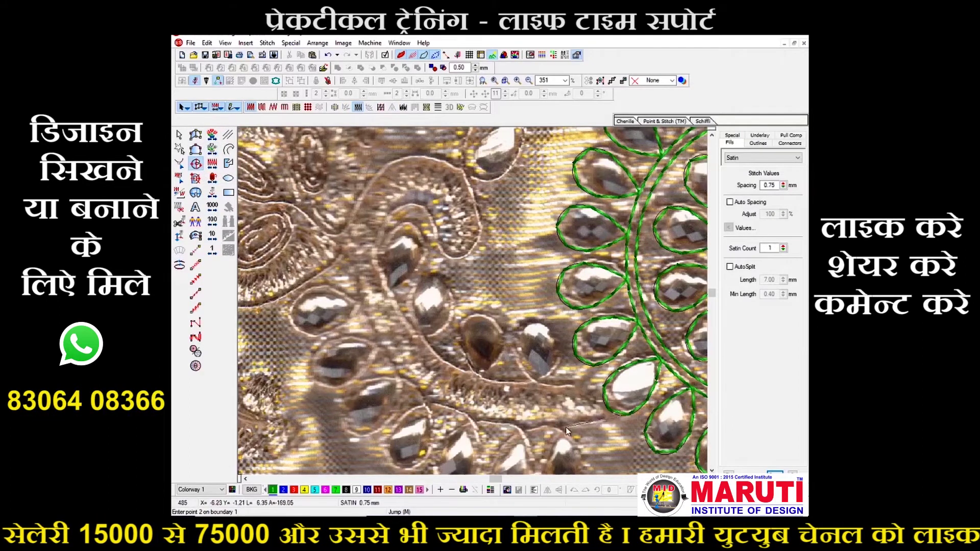
{"action": "left_click", "coordinate": [470, 419]}
{"action": "left_click", "coordinate": [393, 367]}
{"action": "left_click", "coordinate": [340, 251]}
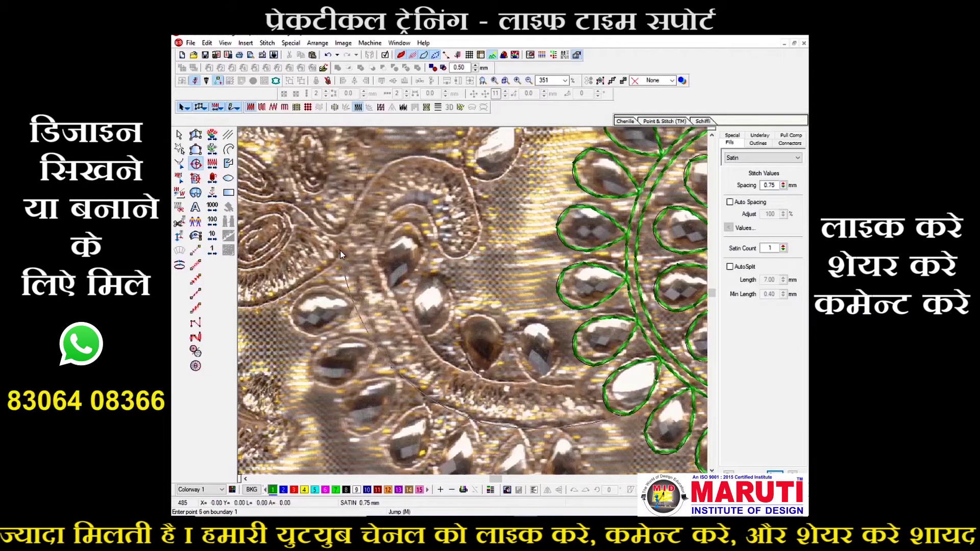
{"action": "right_click", "coordinate": [378, 171]}
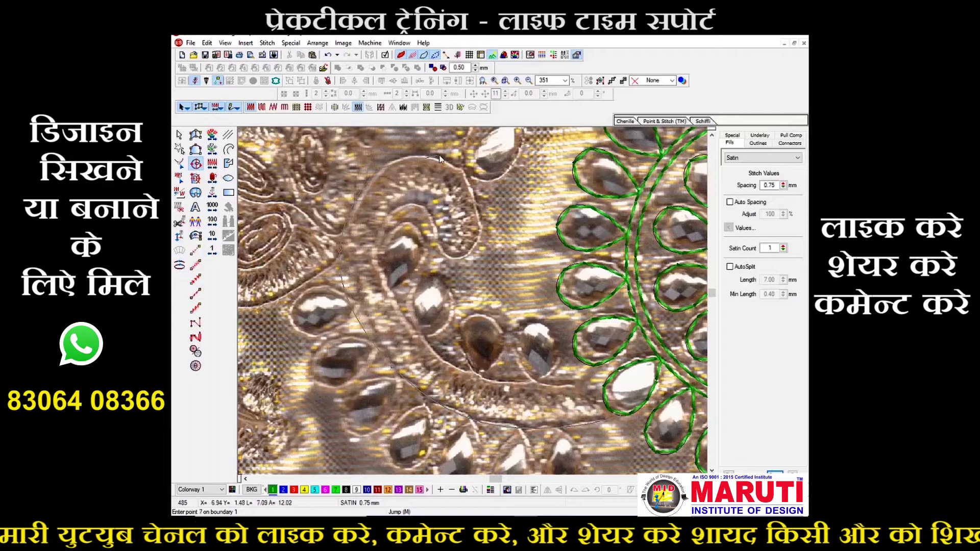
{"action": "right_click", "coordinate": [437, 154]}
- Trace the curl's tip and inner edge back to the flower petal, closing the boundary and generating the satin fill
{"action": "key", "text": "z"}
{"action": "right_click", "coordinate": [447, 245]}
{"action": "right_click", "coordinate": [461, 344]}
{"action": "right_click", "coordinate": [433, 382]}
{"action": "right_click", "coordinate": [398, 381]}
{"action": "right_click", "coordinate": [377, 343]}
{"action": "right_click", "coordinate": [366, 305]}
{"action": "left_click", "coordinate": [332, 275]}
{"action": "left_click", "coordinate": [289, 289]}
{"action": "left_click", "coordinate": [367, 347]}
{"action": "left_click", "coordinate": [402, 442]}
{"action": "left_click", "coordinate": [457, 461]}
{"action": "left_click", "coordinate": [561, 438]}
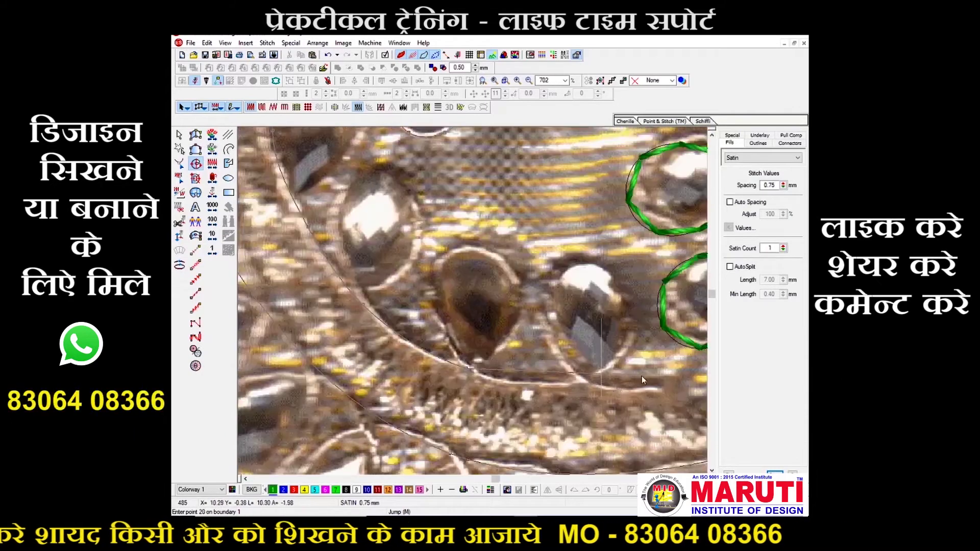
{"action": "left_click", "coordinate": [619, 388]}
{"action": "left_click", "coordinate": [616, 339]}
{"action": "key", "text": "shift+z"}
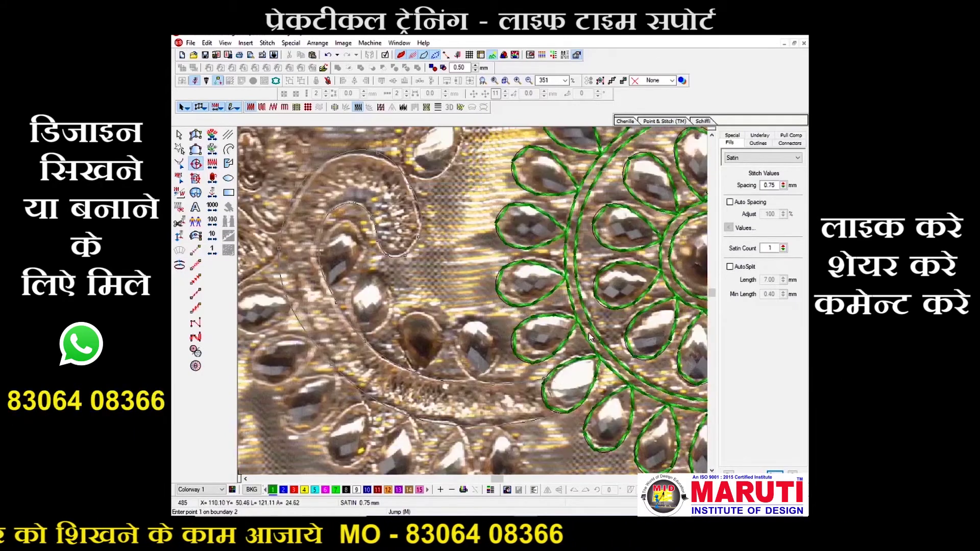
{"action": "key", "text": "Return"}
{"action": "key", "text": "Return"}
{"action": "key", "text": "Return"}
{"action": "key", "text": "Return"}
{"action": "key", "text": "Escape"}
- Reshape the curled fill against the scan, hiding its stitches to expose the control points
{"action": "key", "text": "h"}
{"action": "scroll", "coordinate": [586, 447], "scroll_direction": "up", "scroll_amount": 3}
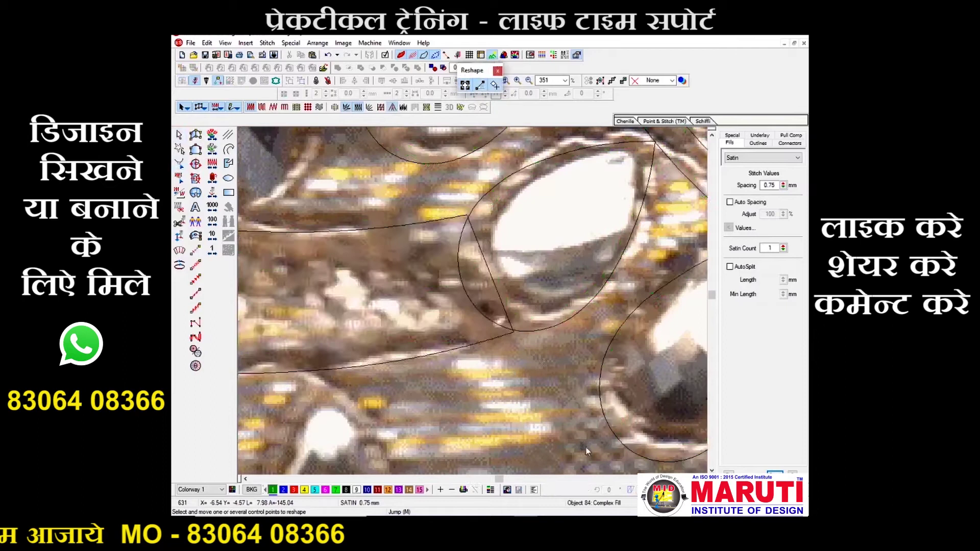
{"action": "key", "text": "shift+z"}
{"action": "key", "text": "shift+z"}
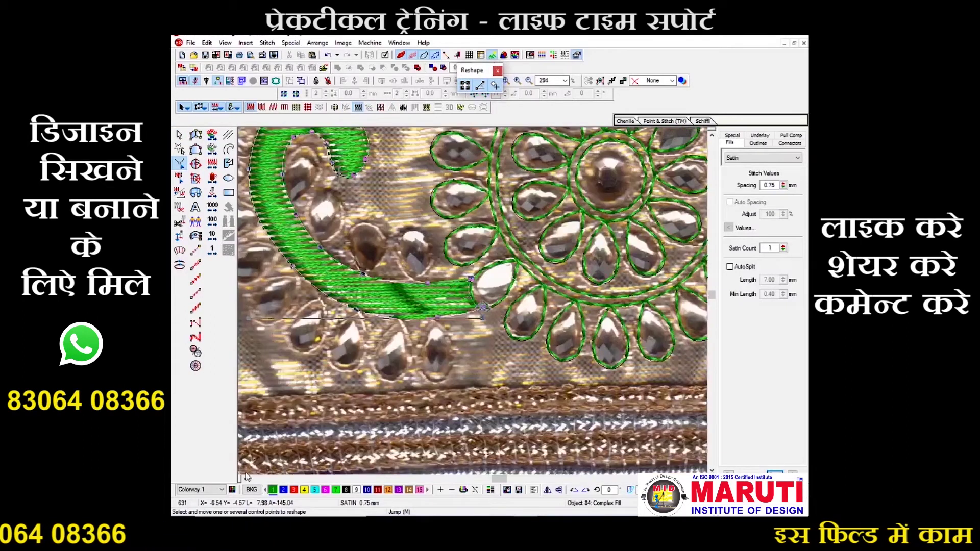
{"action": "left_click", "coordinate": [245, 478]}
{"action": "scroll", "coordinate": [360, 360], "scroll_direction": "up", "scroll_amount": 1}
{"action": "key", "text": "s"}
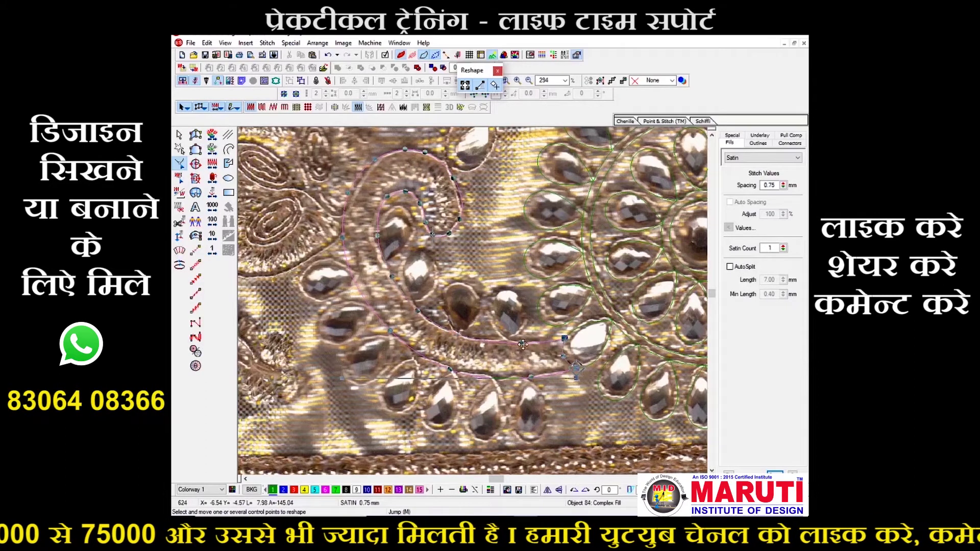
{"action": "key", "text": "Escape"}
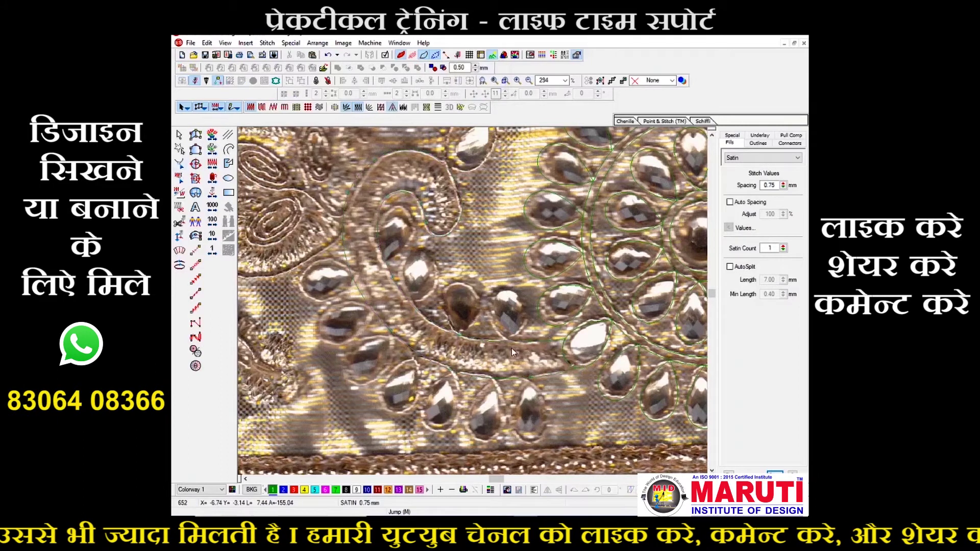
- Add stitch angle lines across the curled fill along its length so the satin follows the bend, and show the stitches
{"action": "left_click", "coordinate": [180, 250]}
{"action": "left_click", "coordinate": [532, 326]}
{"action": "left_click", "coordinate": [474, 300]}
{"action": "left_click", "coordinate": [408, 385]}
{"action": "key", "text": "s"}
{"action": "left_click", "coordinate": [430, 290]}
{"action": "left_click", "coordinate": [339, 293]}
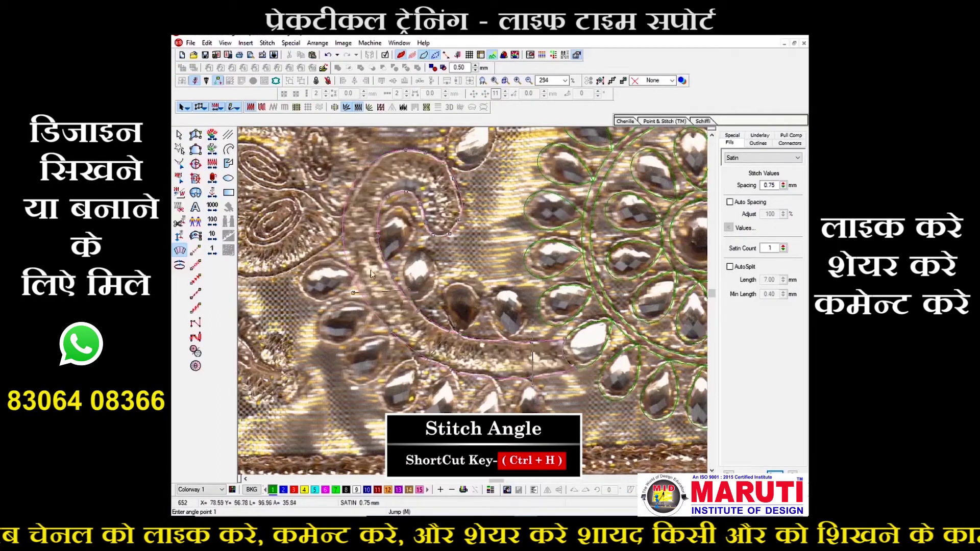
{"action": "left_click", "coordinate": [396, 144]}
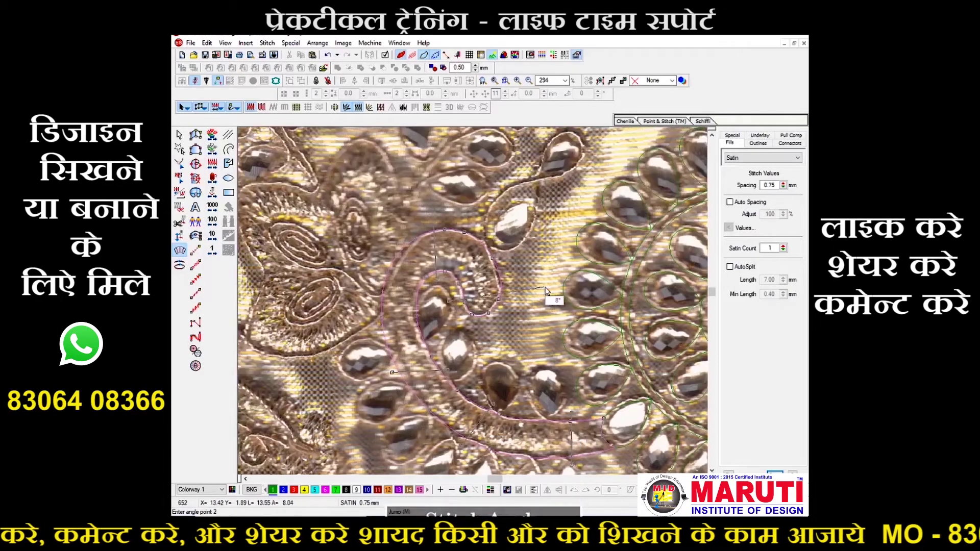
{"action": "key", "text": "Return"}
{"action": "key", "text": "s"}
{"action": "scroll", "coordinate": [573, 313], "scroll_direction": "down", "scroll_amount": 1}
{"action": "scroll", "coordinate": [574, 313], "scroll_direction": "up", "scroll_amount": 1}
{"action": "key", "text": "Escape"}
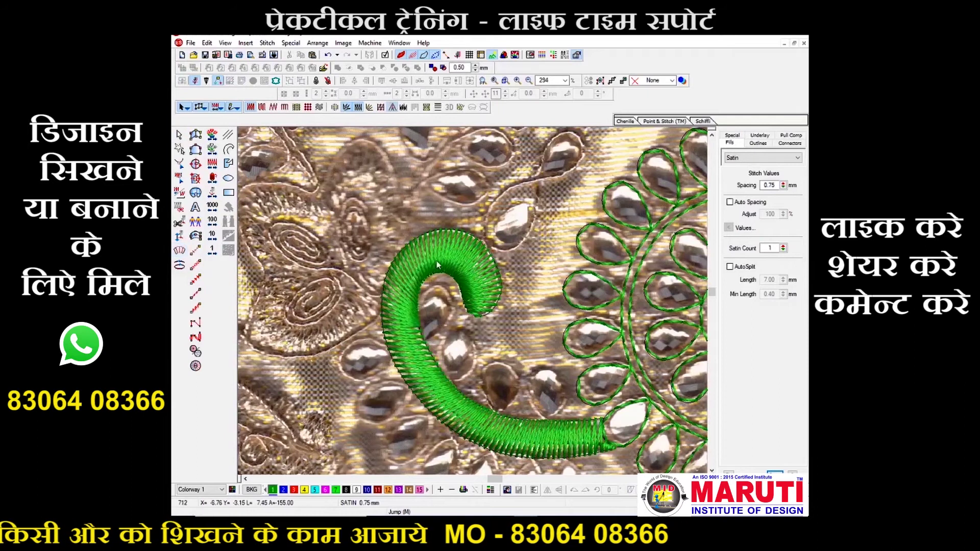
{"action": "key", "text": "s"}
{"action": "scroll", "coordinate": [583, 391], "scroll_direction": "down", "scroll_amount": 1}
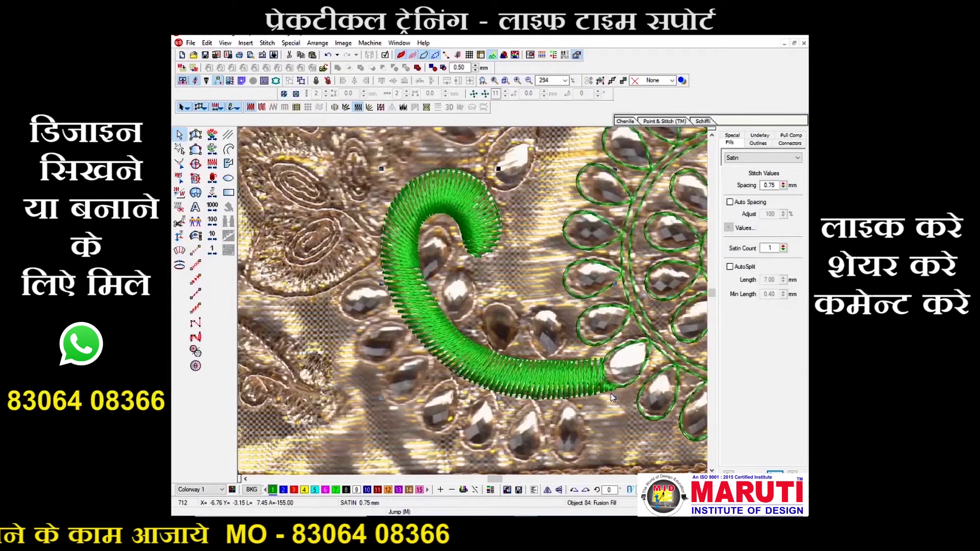
{"action": "key", "text": "s"}
{"action": "scroll", "coordinate": [570, 335], "scroll_direction": "down", "scroll_amount": 1}
- Create a Run border around the curled fill with Offset Object, using a fixed offset of 0.00 mm and an offset count of 1
{"action": "left_click", "coordinate": [509, 344]}
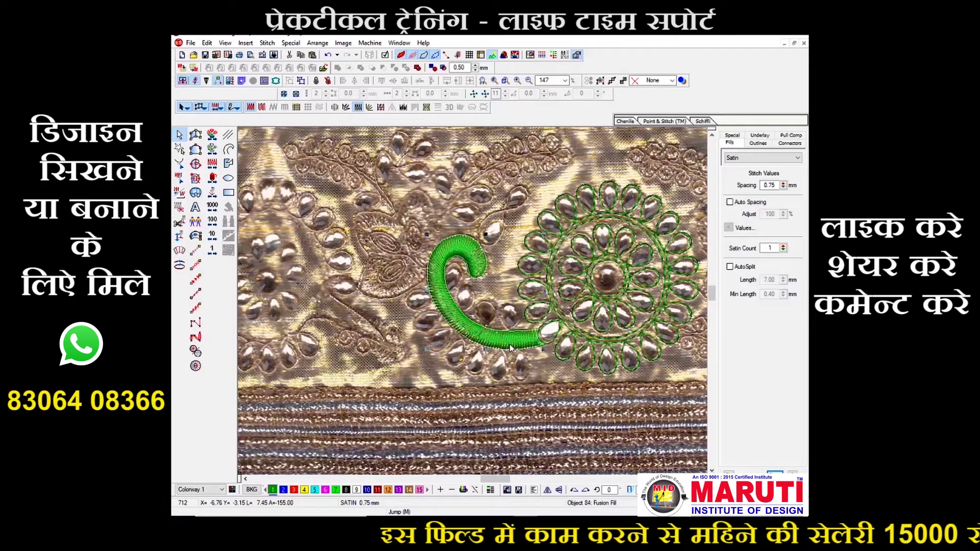
{"action": "key", "text": "alt+i"}
{"action": "key", "text": "o"}
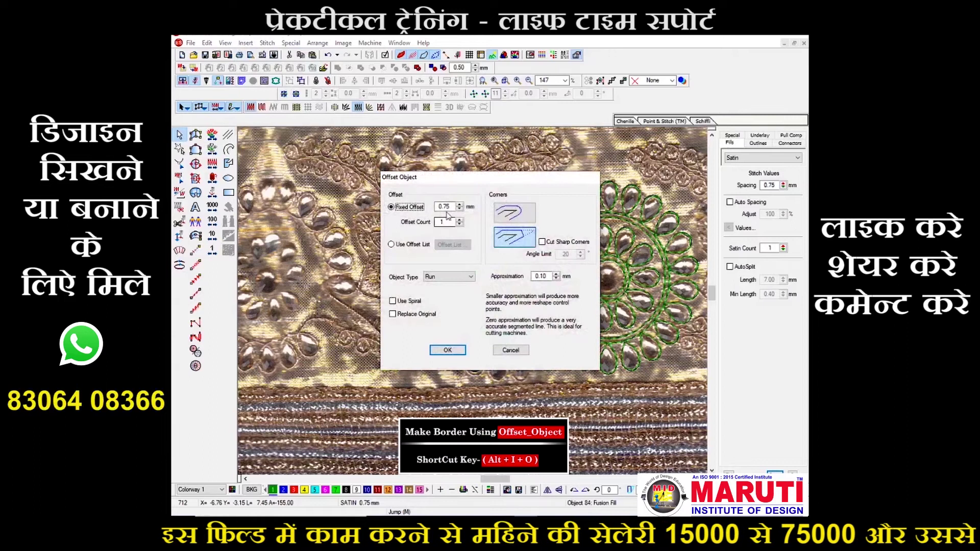
{"action": "left_click_drag", "start_coordinate": [451, 207], "coordinate": [391, 211]}
{"action": "type", "text": "0"}
{"action": "left_click_drag", "start_coordinate": [464, 180], "coordinate": [725, 153]}
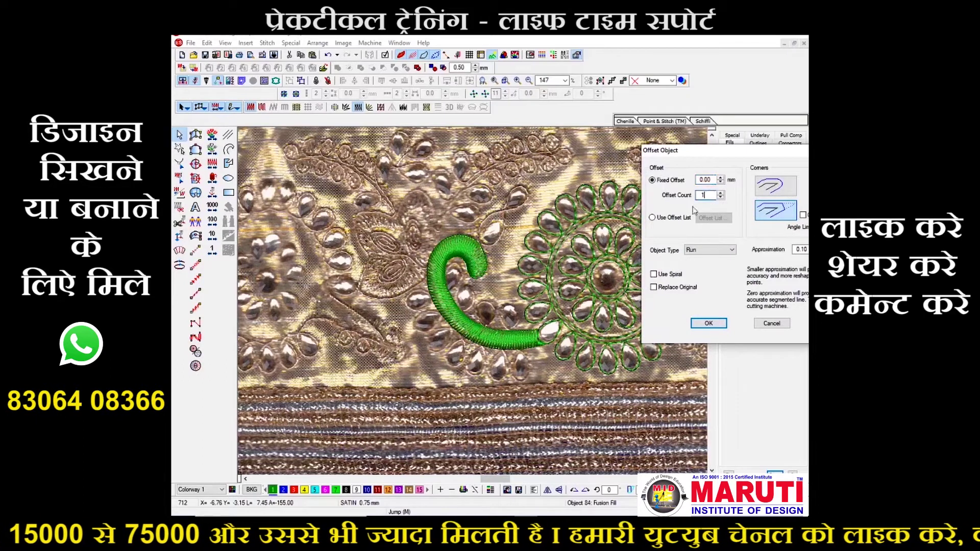
{"action": "left_click", "coordinate": [708, 323]}
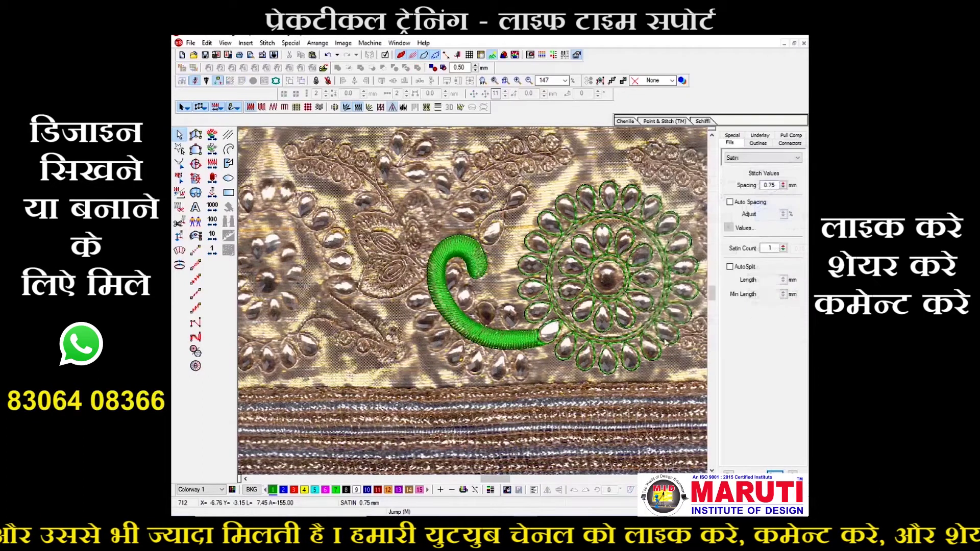
- Recolour the curled satin fill with red, colour 3, keeping its run border green
{"action": "left_click", "coordinate": [513, 344]}
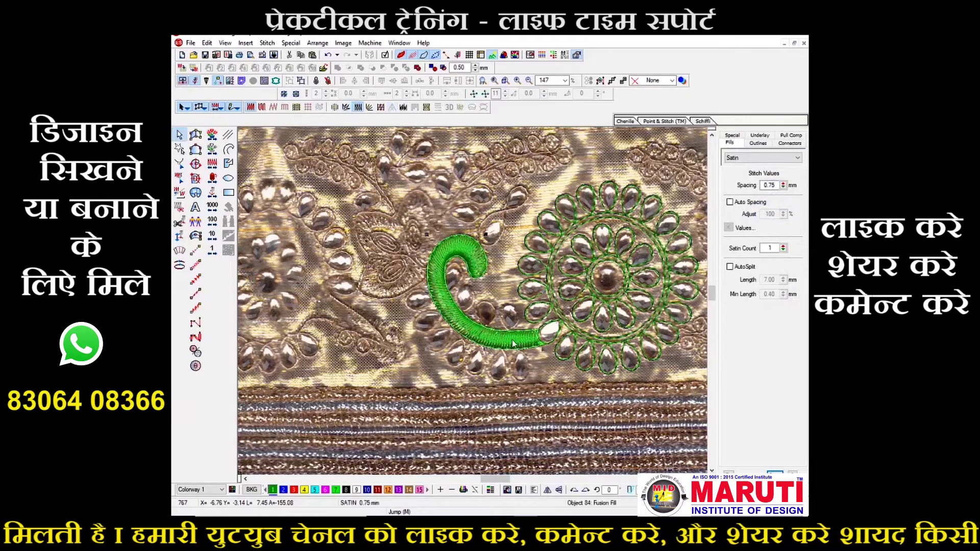
{"action": "left_click", "coordinate": [296, 490]}
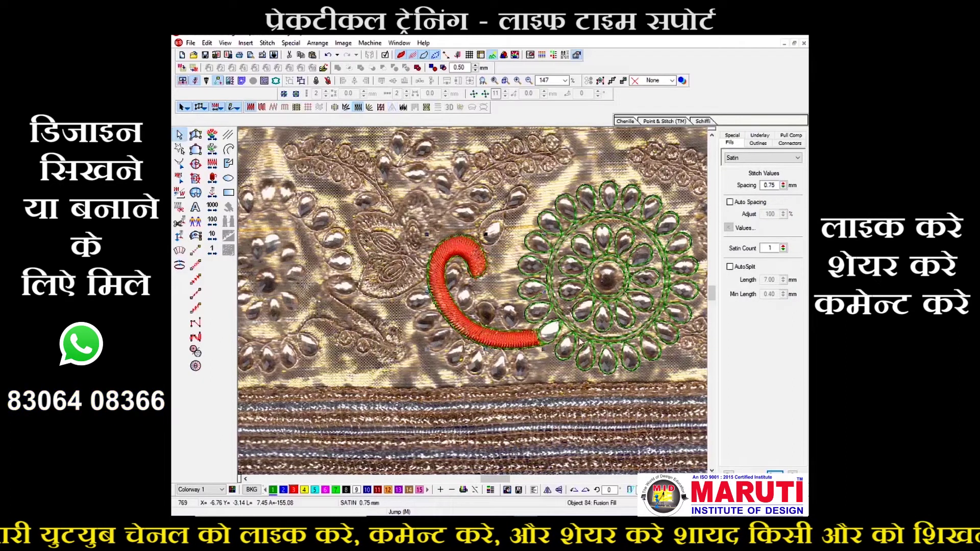
{"action": "left_click", "coordinate": [529, 369]}
- Duplicate the flower petal at the stem's end and fit the copy onto the nearest stone below the stem
{"action": "key", "text": "z"}
{"action": "scroll", "coordinate": [525, 369], "scroll_direction": "down", "scroll_amount": 1}
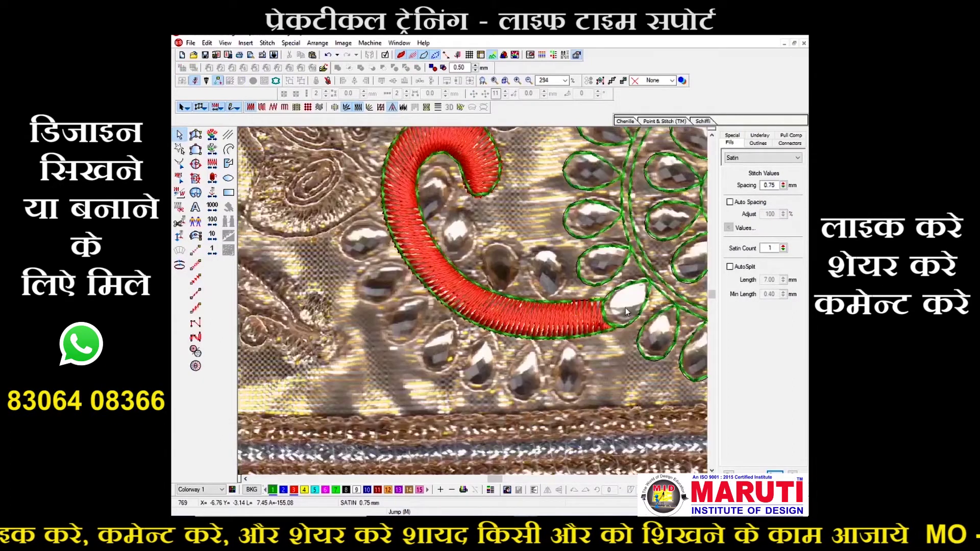
{"action": "scroll", "coordinate": [623, 334], "scroll_direction": "up", "scroll_amount": 2}
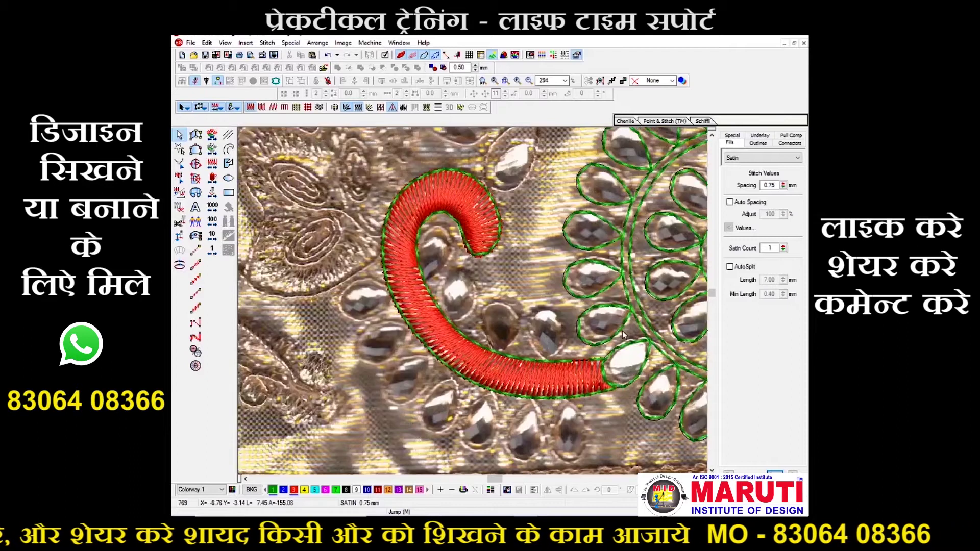
{"action": "left_click", "coordinate": [628, 348]}
{"action": "key", "text": "ctrl+d"}
{"action": "mouse_move", "coordinate": [629, 348]}
{"action": "left_mouse_down"}
{"action": "mouse_move", "coordinate": [537, 404]}
{"action": "mouse_move", "coordinate": [543, 412]}
{"action": "left_mouse_up"}
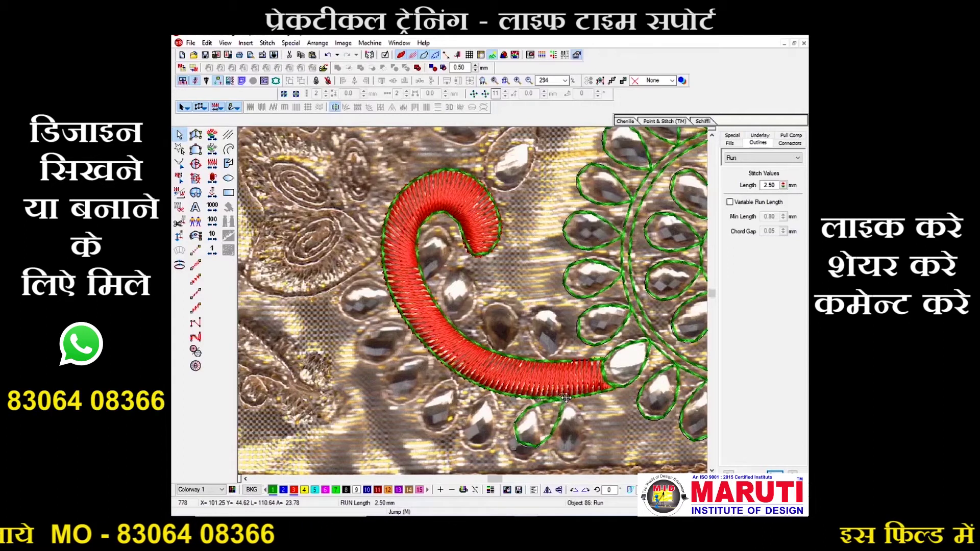
{"action": "left_click_drag", "start_coordinate": [514, 449], "coordinate": [544, 382]}
{"action": "key", "text": "Escape"}
{"action": "left_click", "coordinate": [546, 381]}
{"action": "key", "text": "Escape"}
- Place petal copies on the next two stones below the stem, adjusting each to the scanned outline
{"action": "left_click", "coordinate": [550, 376]}
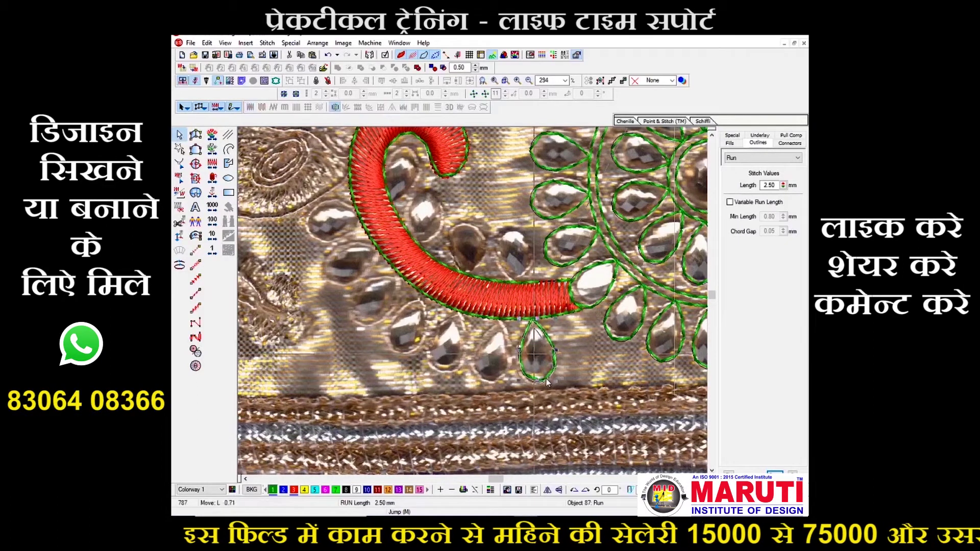
{"action": "left_click_drag", "start_coordinate": [550, 376], "coordinate": [516, 376]}
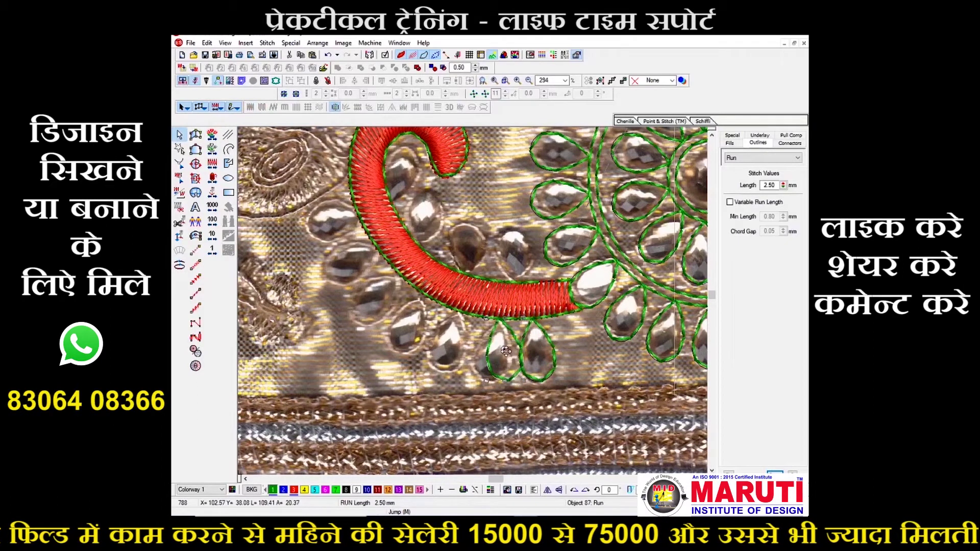
{"action": "left_click_drag", "start_coordinate": [524, 381], "coordinate": [511, 383]}
{"action": "key", "text": "Escape"}
{"action": "left_click", "coordinate": [504, 381]}
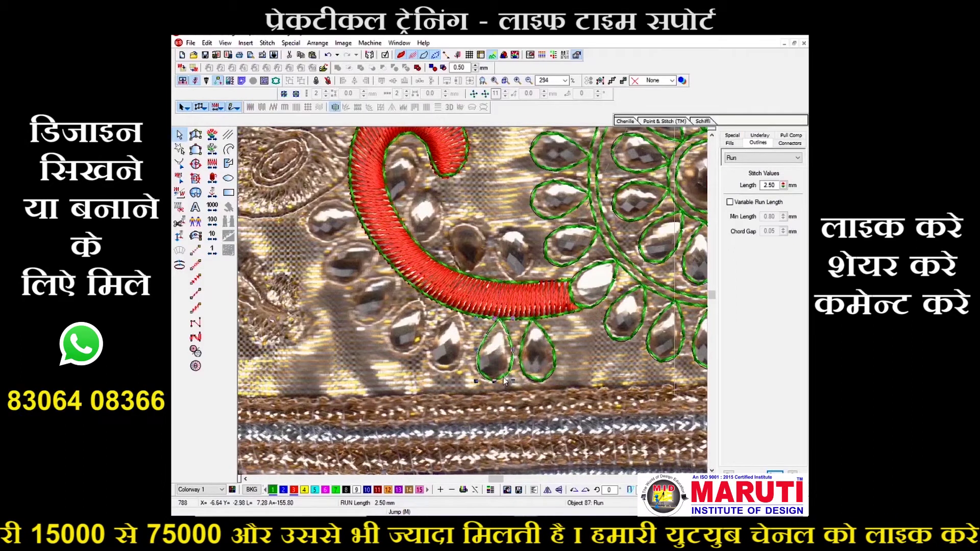
{"action": "left_click_drag", "start_coordinate": [475, 384], "coordinate": [427, 358]}
{"action": "key", "text": "Escape"}
- Continue the petal copies around the curl's outer side up to its last stone, rotating each to point at the stem
{"action": "scroll", "coordinate": [427, 359], "scroll_direction": "up", "scroll_amount": 1}
{"action": "left_click_drag", "start_coordinate": [424, 402], "coordinate": [397, 380]}
{"action": "left_click", "coordinate": [399, 332]}
{"action": "left_click_drag", "start_coordinate": [400, 332], "coordinate": [374, 329]}
{"action": "left_click", "coordinate": [355, 333]}
{"action": "mouse_move", "coordinate": [330, 358]}
{"action": "left_mouse_down"}
{"action": "mouse_move", "coordinate": [316, 342]}
{"action": "mouse_move", "coordinate": [346, 331]}
{"action": "left_mouse_up"}
{"action": "scroll", "coordinate": [316, 342], "scroll_direction": "up", "scroll_amount": 1}
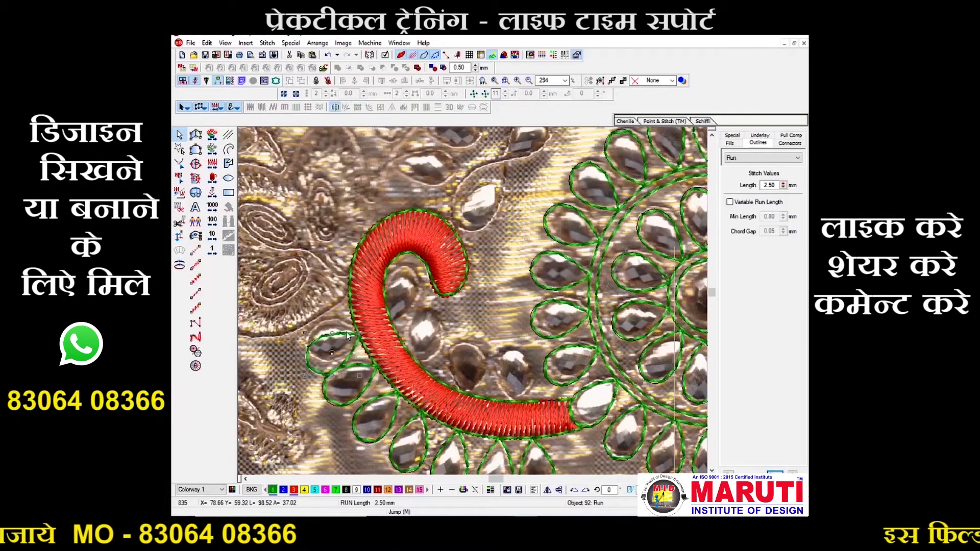
- Copy the last outer petal to the inner stone nearest the flower and turn it point-down to meet the stem
{"action": "left_click_drag", "start_coordinate": [304, 375], "coordinate": [516, 400]}
{"action": "double_click", "coordinate": [586, 492]}
{"action": "left_click", "coordinate": [525, 374]}
{"action": "left_click_drag", "start_coordinate": [491, 339], "coordinate": [495, 338]}
- Place petal copies on the three remaining stones inside the curl, rotating each to match the scanned stone
{"action": "key", "text": "ctrl+d"}
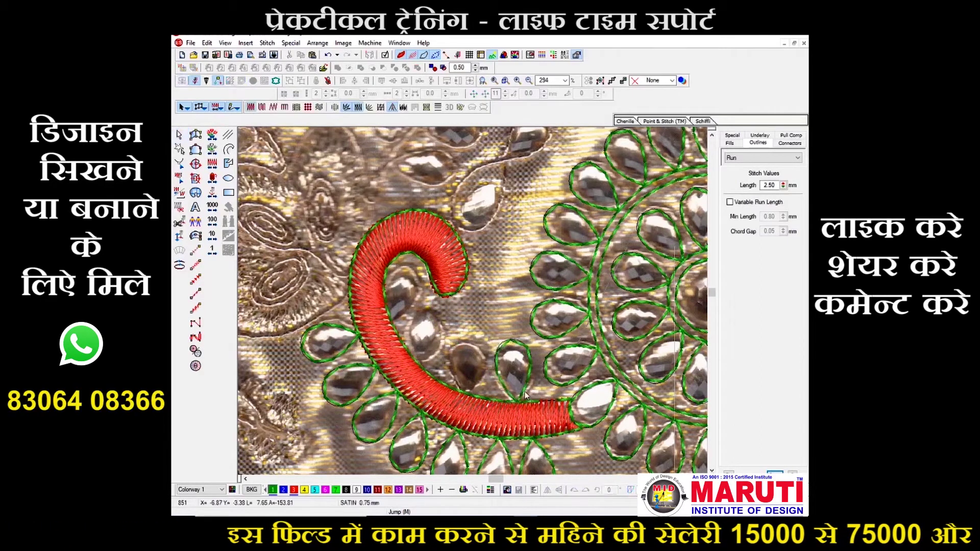
{"action": "left_click_drag", "start_coordinate": [528, 386], "coordinate": [478, 378]}
{"action": "left_click", "coordinate": [478, 379]}
{"action": "left_click_drag", "start_coordinate": [464, 364], "coordinate": [466, 394]}
{"action": "left_click_drag", "start_coordinate": [482, 334], "coordinate": [438, 347]}
{"action": "key", "text": "ctrl+d"}
{"action": "left_click_drag", "start_coordinate": [404, 304], "coordinate": [410, 302]}
{"action": "key", "text": "ctrl+d"}
{"action": "left_click_drag", "start_coordinate": [445, 334], "coordinate": [426, 268]}
{"action": "left_click", "coordinate": [407, 306]}
{"action": "key", "text": "Escape"}
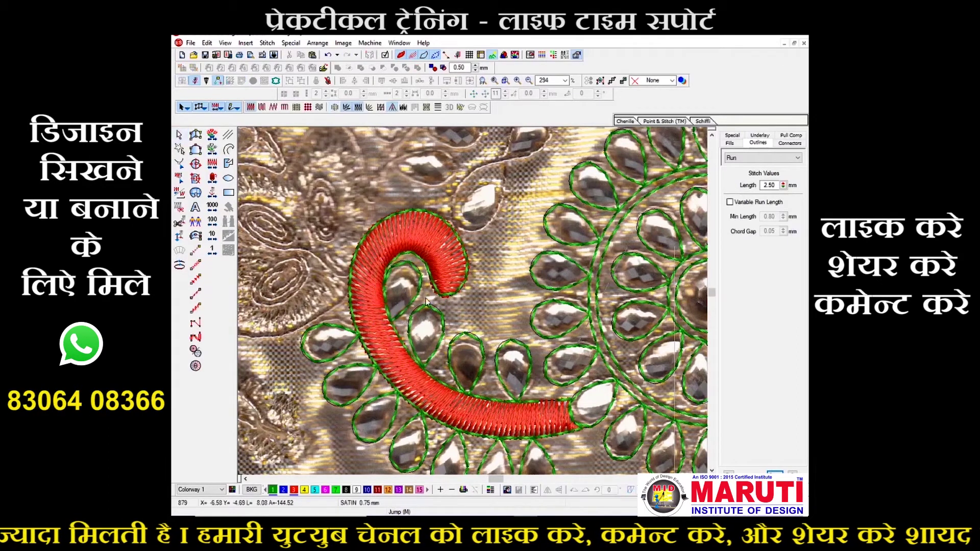
- Trace the outer contour of the three-lobed leaf beside the curl as a vector outline, ending at the curl's edge
{"action": "key", "text": "shift+z"}
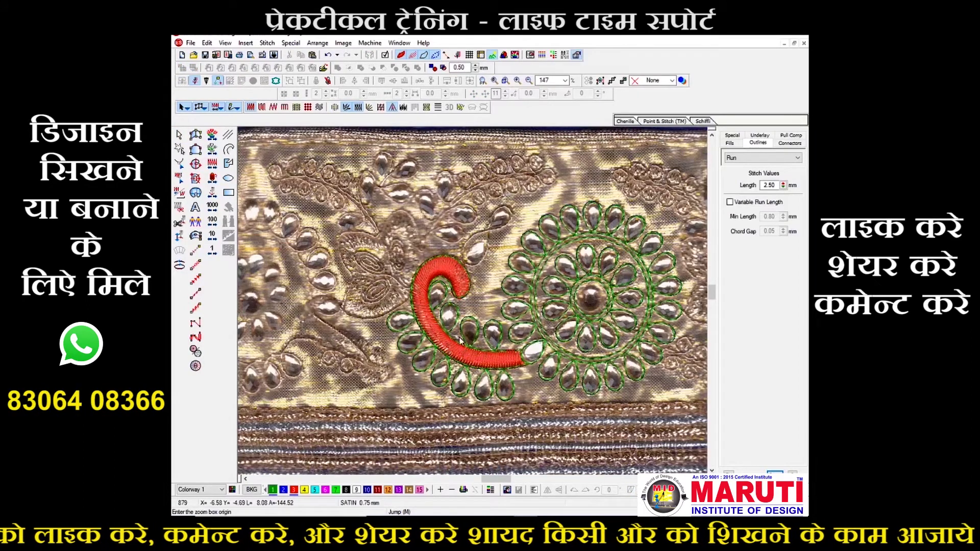
{"action": "left_click_drag", "start_coordinate": [326, 214], "coordinate": [459, 338]}
{"action": "left_click", "coordinate": [228, 148]}
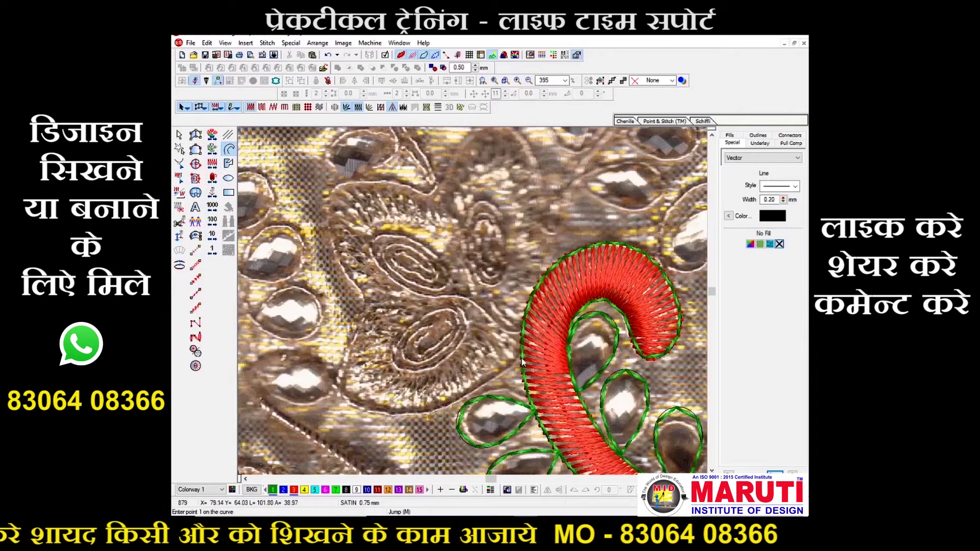
{"action": "left_click", "coordinate": [388, 414]}
{"action": "left_click", "coordinate": [340, 391]}
{"action": "left_click", "coordinate": [344, 359]}
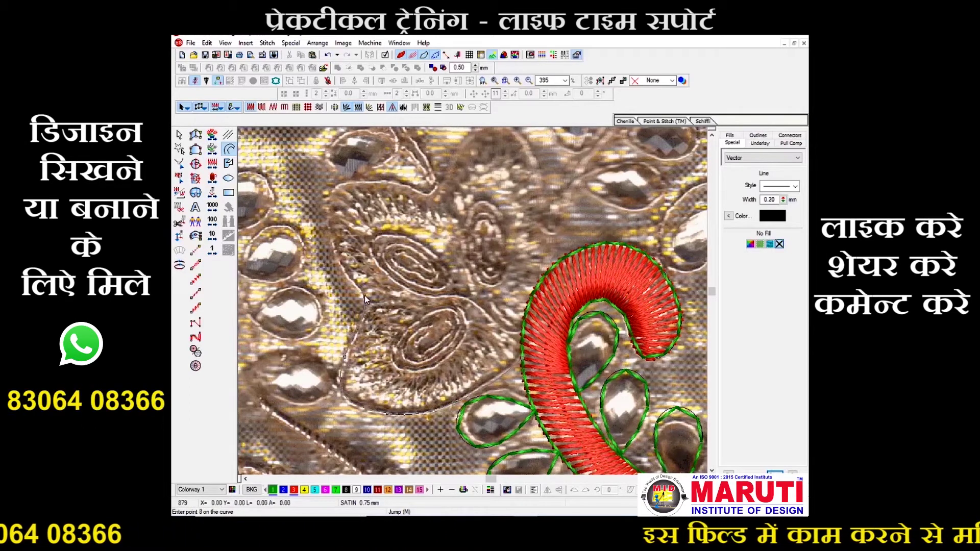
{"action": "left_click", "coordinate": [365, 295]}
{"action": "scroll", "coordinate": [364, 295], "scroll_direction": "up", "scroll_amount": 1}
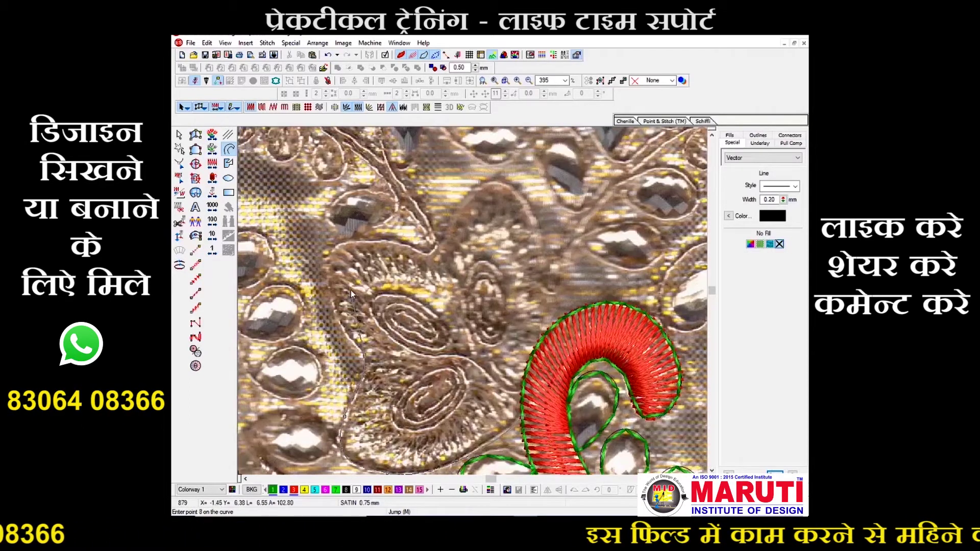
{"action": "left_click", "coordinate": [333, 251]}
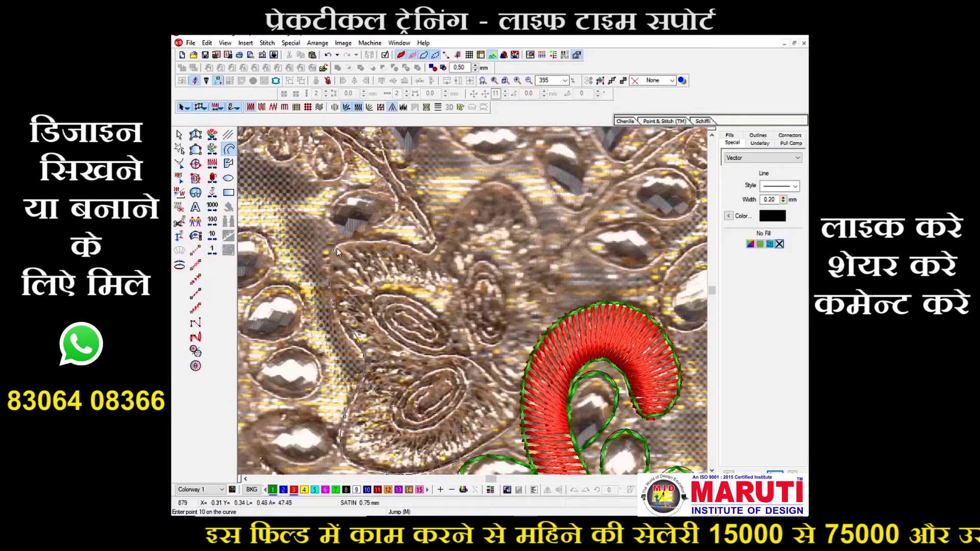
{"action": "left_click", "coordinate": [332, 302]}
{"action": "left_click", "coordinate": [328, 255]}
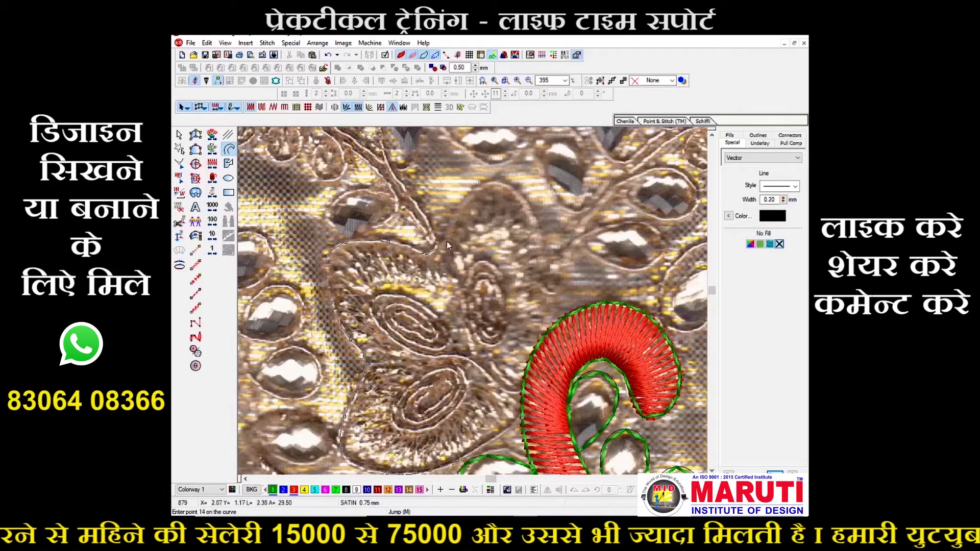
{"action": "right_click", "coordinate": [545, 332]}
{"action": "right_click", "coordinate": [526, 366]}
{"action": "right_click", "coordinate": [521, 413]}
{"action": "key", "text": "Return"}
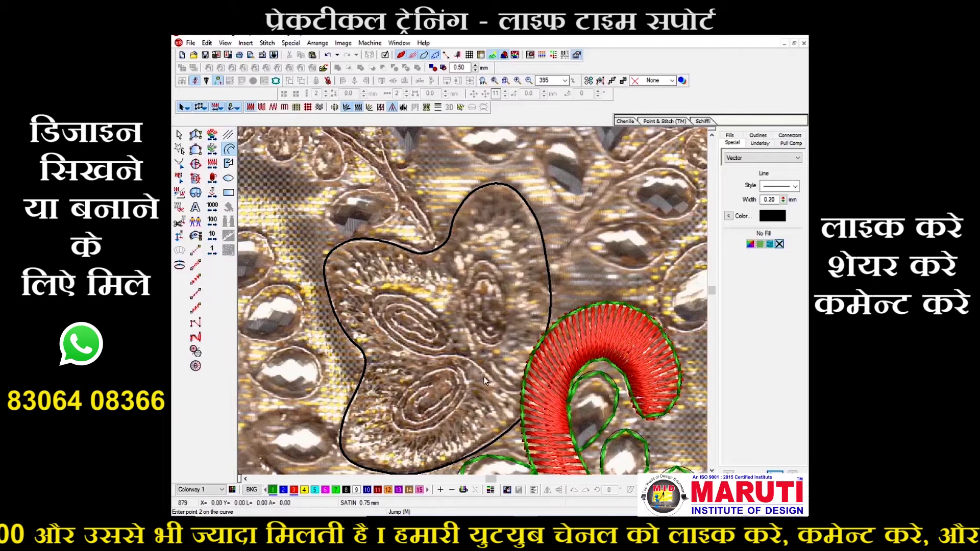
- Trace a second vector outline inside the leaf that follows the edges of its three oval centres
{"action": "right_click", "coordinate": [397, 426]}
{"action": "right_click", "coordinate": [394, 406]}
{"action": "right_click", "coordinate": [426, 374]}
{"action": "left_click", "coordinate": [449, 357]}
{"action": "right_click", "coordinate": [430, 356]}
{"action": "right_click", "coordinate": [408, 348]}
{"action": "right_click", "coordinate": [373, 310]}
{"action": "right_click", "coordinate": [384, 293]}
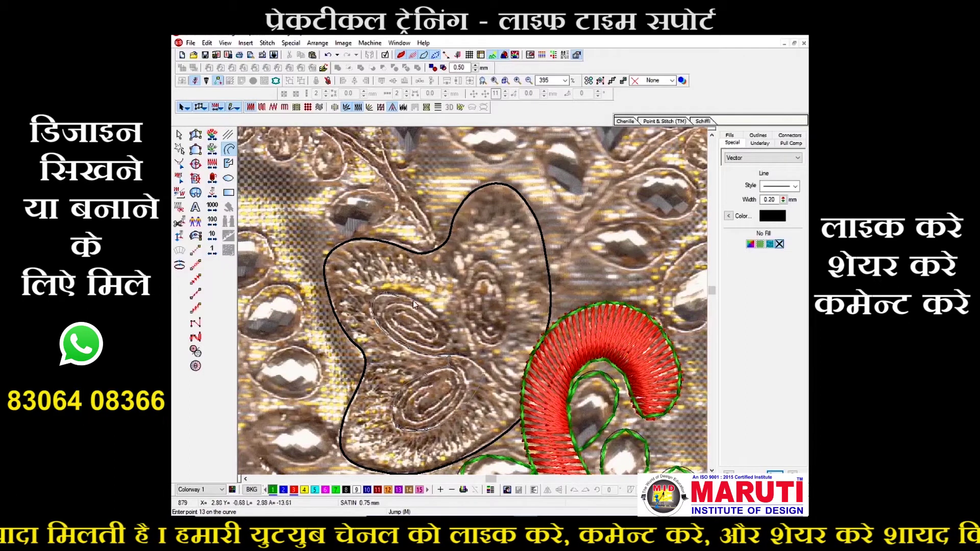
{"action": "left_click", "coordinate": [392, 289]}
{"action": "left_click", "coordinate": [416, 298]}
{"action": "left_click", "coordinate": [434, 307]}
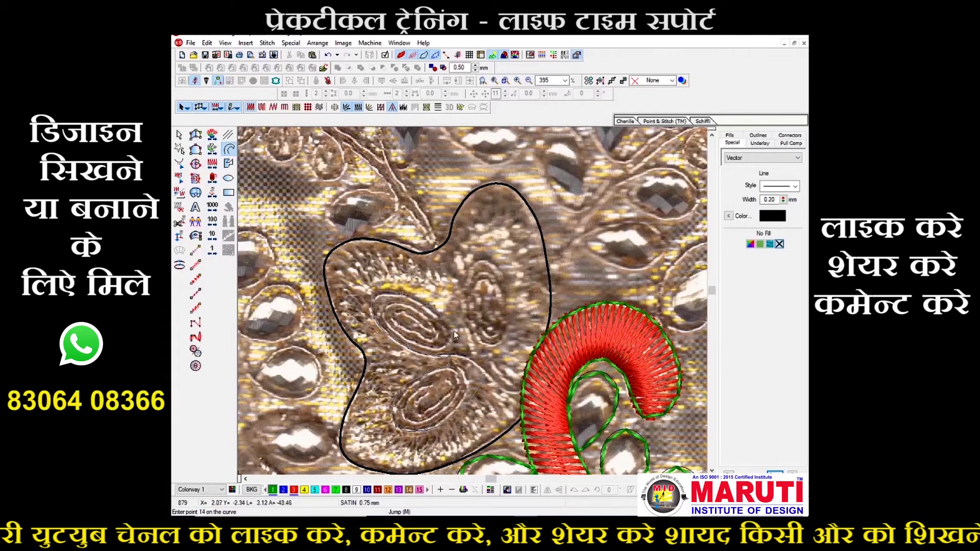
{"action": "key", "text": "Return"}
{"action": "key", "text": "h"}
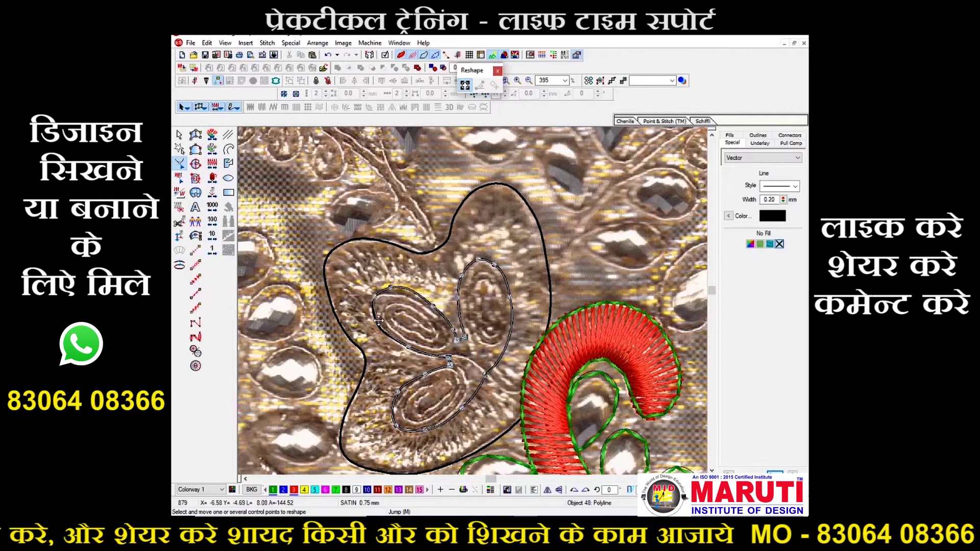
{"action": "key", "text": "Escape"}
- Reshape the leaf's outer outline at the upper notch and side lobe, moving its control points and deleting the surplus corner point
{"action": "scroll", "coordinate": [475, 306], "scroll_direction": "down", "scroll_amount": 1}
{"action": "left_click", "coordinate": [458, 275]}
{"action": "key", "text": "h"}
{"action": "key", "text": "b"}
{"action": "left_click_drag", "start_coordinate": [417, 254], "coordinate": [506, 319]}
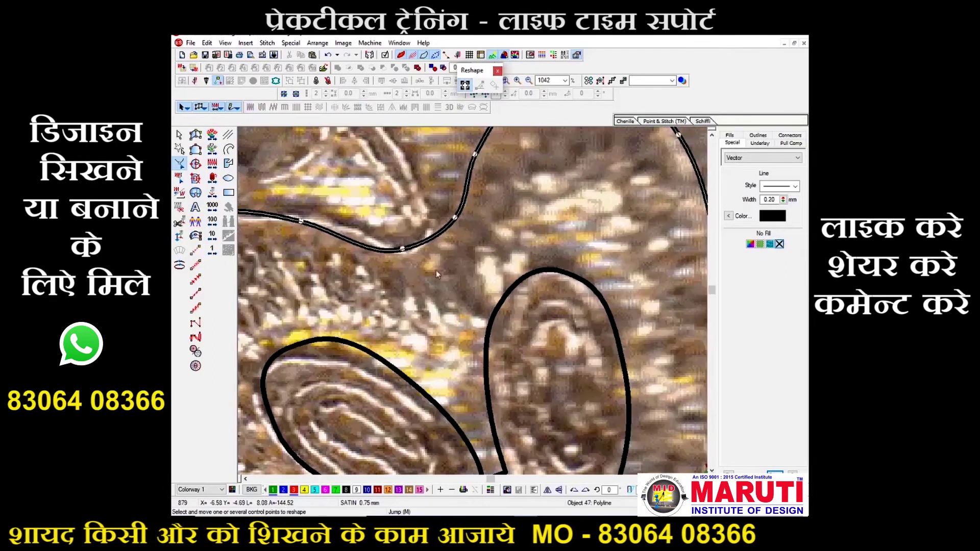
{"action": "key", "text": "shift+z"}
{"action": "left_click_drag", "start_coordinate": [464, 273], "coordinate": [442, 275]}
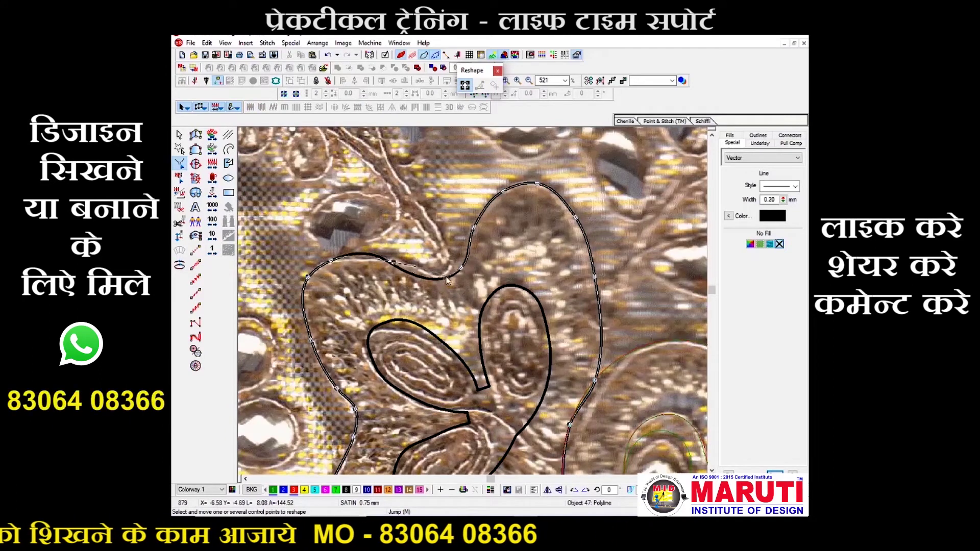
{"action": "left_click_drag", "start_coordinate": [387, 261], "coordinate": [391, 262]}
{"action": "left_click", "coordinate": [308, 277]}
{"action": "key", "text": "Delete"}
{"action": "left_click_drag", "start_coordinate": [330, 262], "coordinate": [337, 260]}
{"action": "key", "text": "Escape"}
- Combine the leaf's outer and inner outlines into one composite vector
{"action": "key", "text": "shift+z"}
{"action": "left_click", "coordinate": [480, 301], "text": "ctrl"}
{"action": "left_click", "coordinate": [418, 69]}
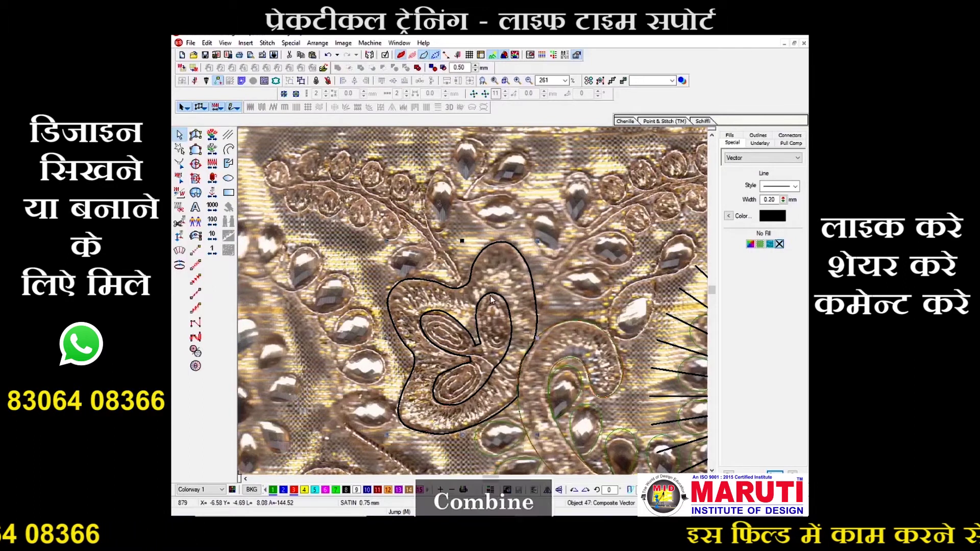
- Fill the area between the leaf's outer and inner outlines with satin stitches that turn around the oval centres
{"action": "key", "text": "d"}
{"action": "key", "text": "Up"}
{"action": "key", "text": "ctrl+z"}
{"action": "left_click", "coordinate": [196, 163]}
{"action": "key", "text": "s"}
{"action": "key", "text": "ctrl+h"}
{"action": "left_click", "coordinate": [431, 325]}
{"action": "left_click", "coordinate": [506, 338]}
{"action": "key", "text": "d"}
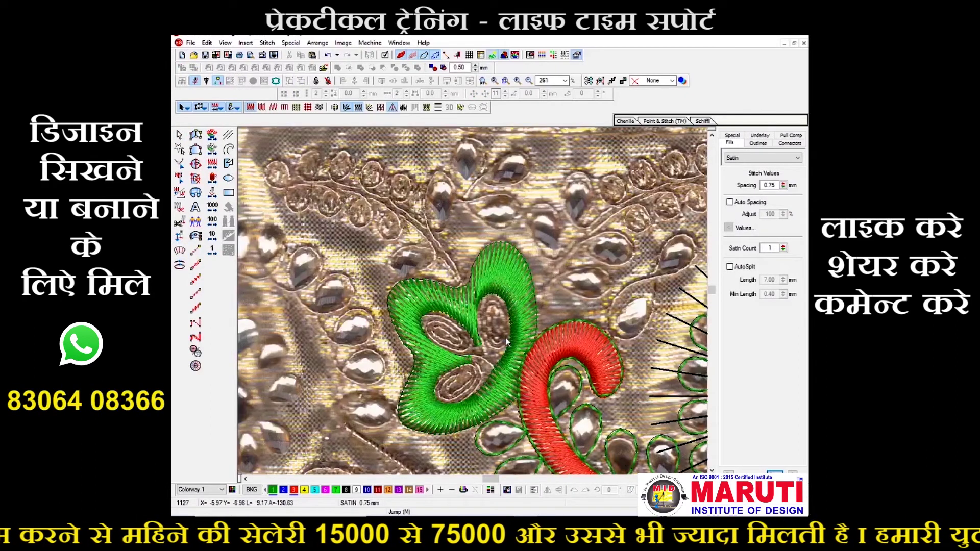
- Start a run-stitch spiral in the leaf's lower oval, tracing the outer loop along the scanned thread line
{"action": "key", "text": "s"}
{"action": "key", "text": "s"}
{"action": "key", "text": "s"}
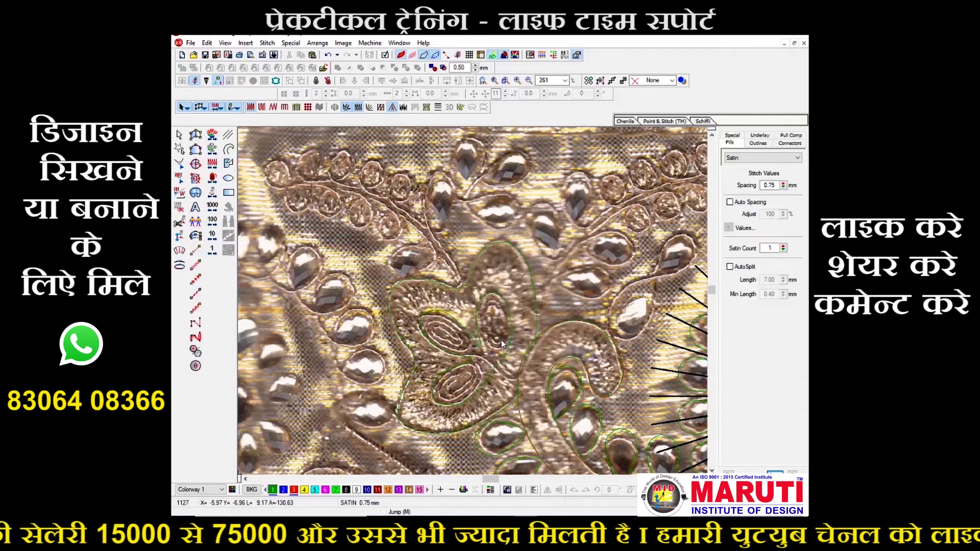
{"action": "key", "text": "b"}
{"action": "left_click_drag", "start_coordinate": [393, 299], "coordinate": [556, 424]}
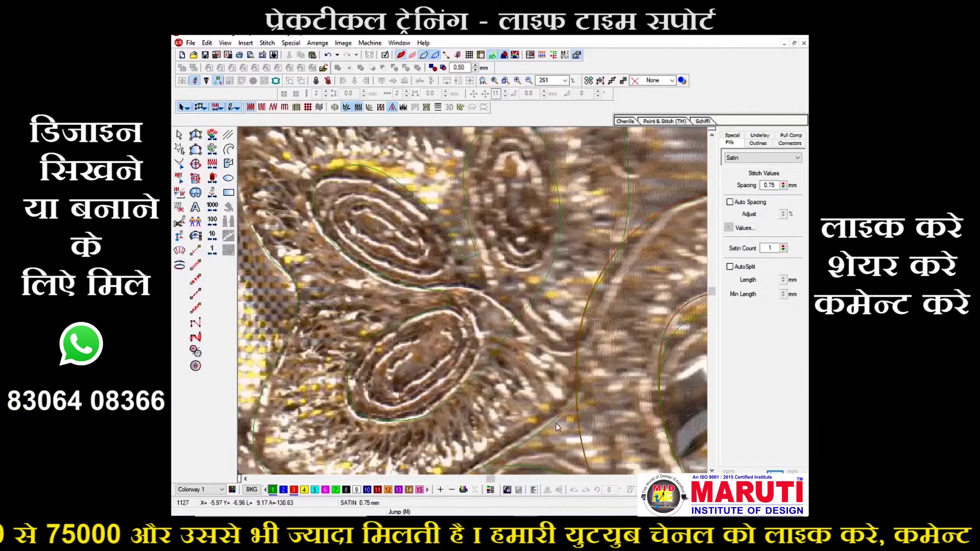
{"action": "left_click", "coordinate": [196, 251]}
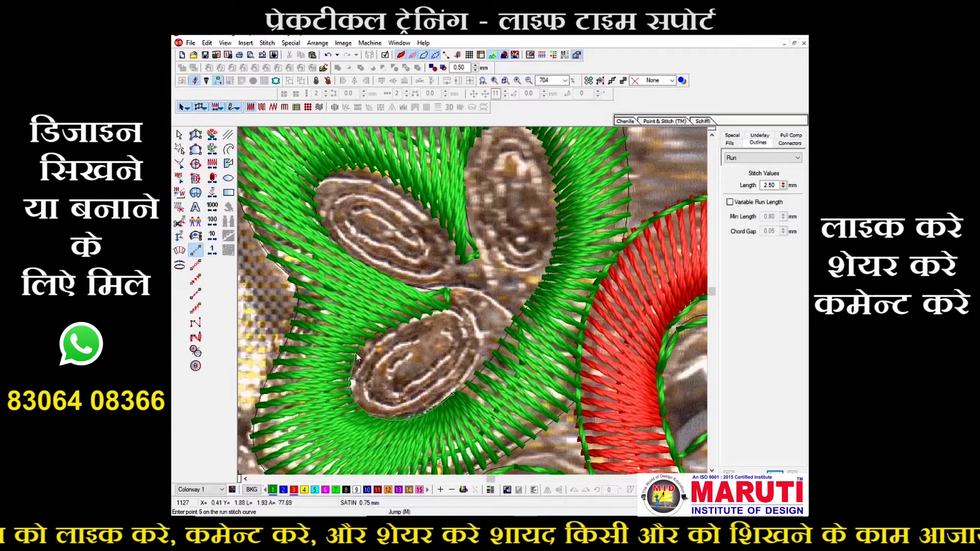
{"action": "left_click", "coordinate": [387, 328]}
{"action": "left_click", "coordinate": [413, 316]}
{"action": "left_click", "coordinate": [435, 309]}
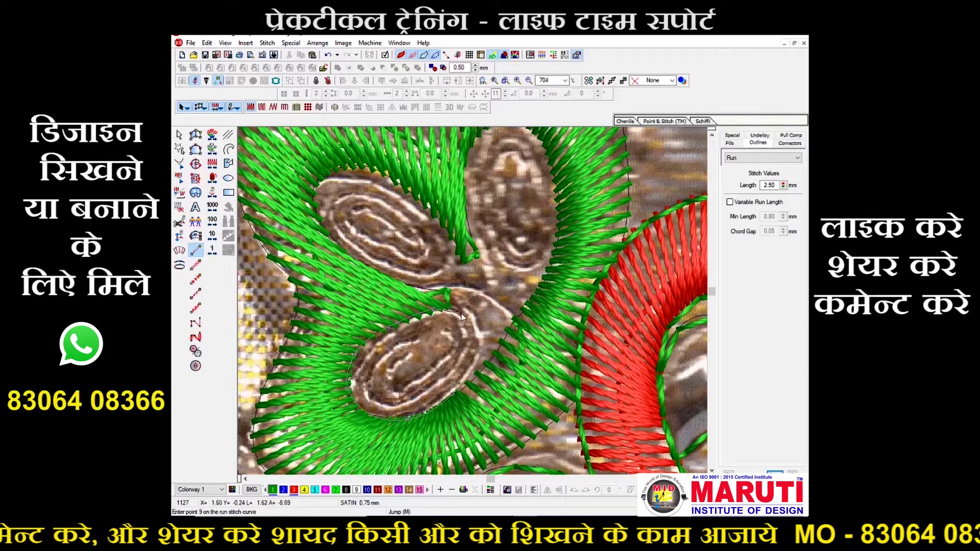
{"action": "left_click", "coordinate": [467, 317]}
{"action": "left_click", "coordinate": [476, 345]}
{"action": "key", "text": "BackSpace"}
{"action": "right_click", "coordinate": [472, 343]}
{"action": "right_click", "coordinate": [448, 381]}
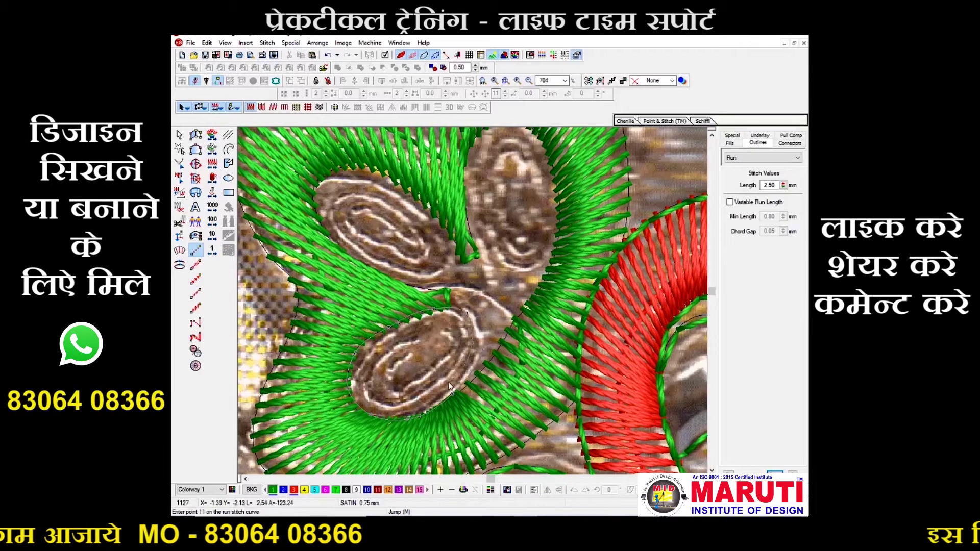
{"action": "right_click", "coordinate": [404, 405]}
{"action": "right_click", "coordinate": [372, 400]}
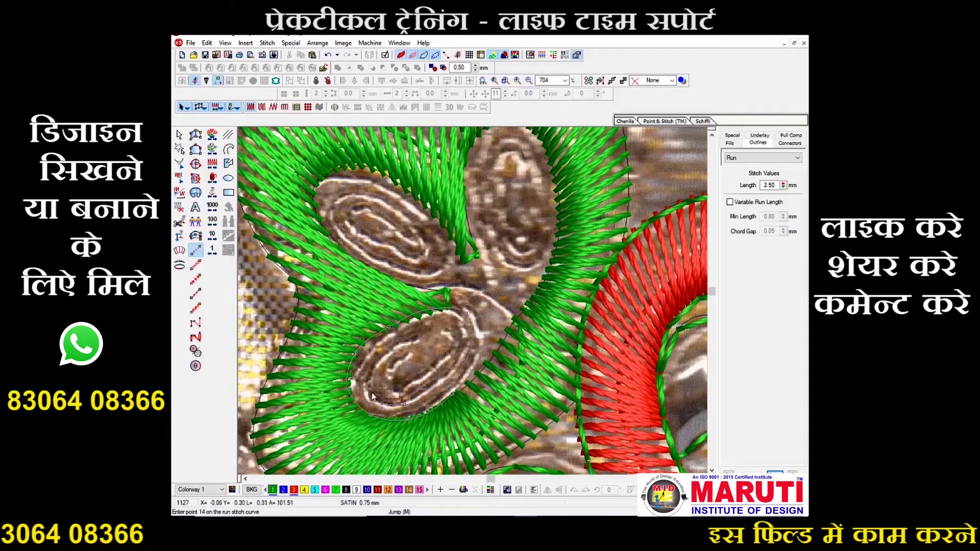
{"action": "right_click", "coordinate": [369, 377]}
- Continue the lower oval's spiral inward along the scanned line to its centre and complete the run stitch
{"action": "left_click", "coordinate": [368, 370]}
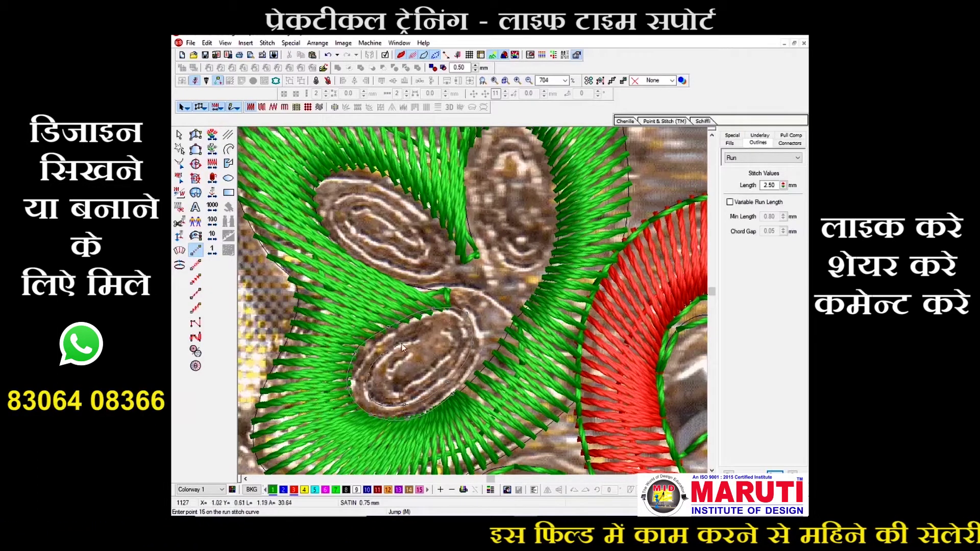
{"action": "left_click", "coordinate": [445, 331]}
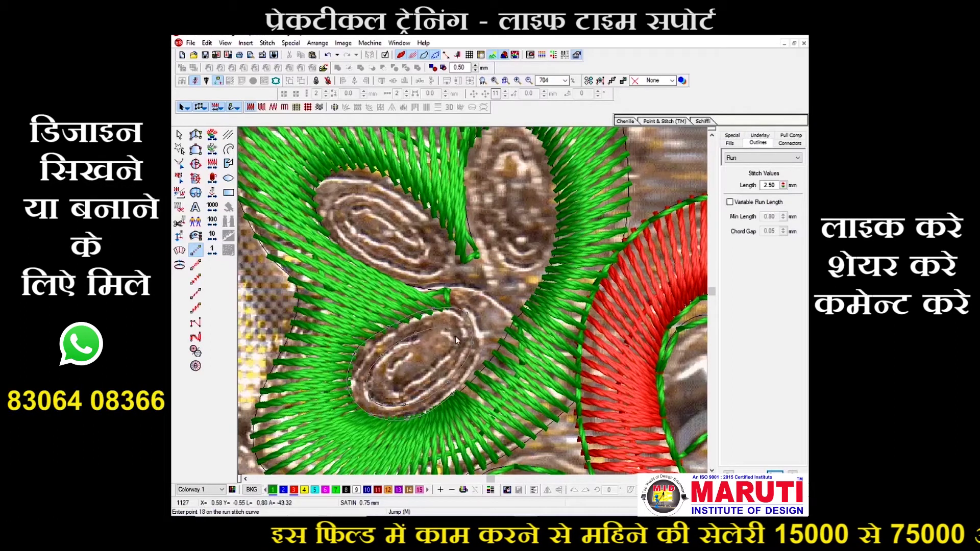
{"action": "right_click", "coordinate": [455, 357]}
{"action": "right_click", "coordinate": [418, 386]}
{"action": "left_click", "coordinate": [388, 383]}
{"action": "left_click", "coordinate": [397, 371]}
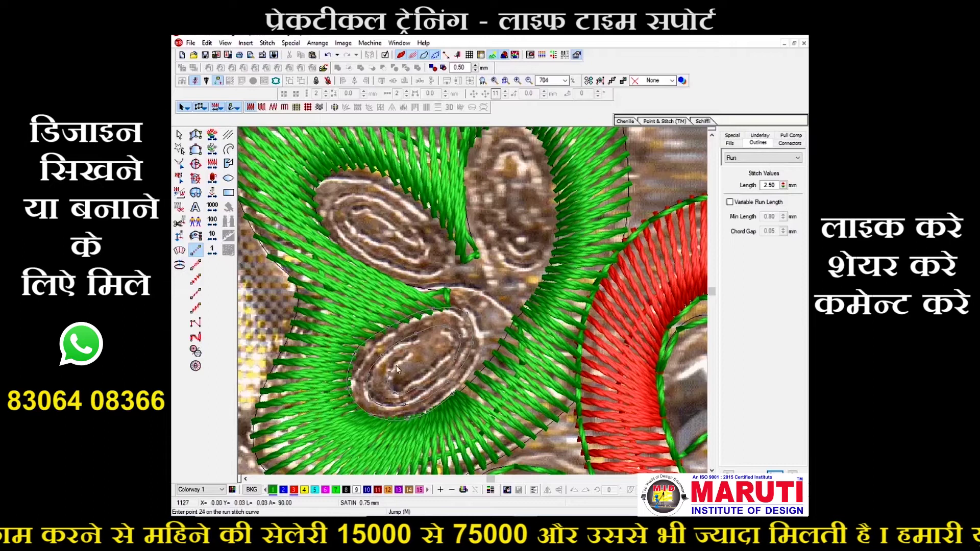
{"action": "key", "text": "Return"}
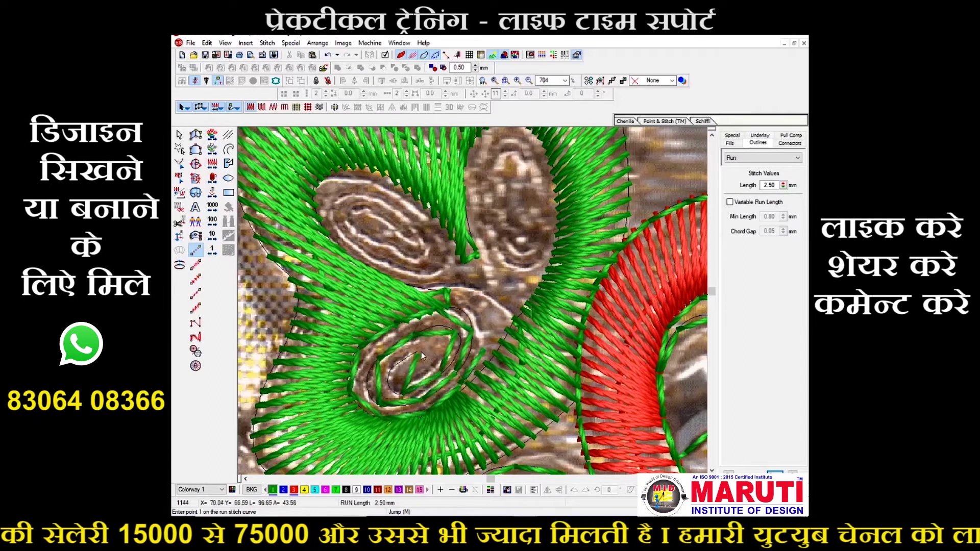
{"action": "key", "text": "Escape"}
{"action": "key", "text": "Escape"}
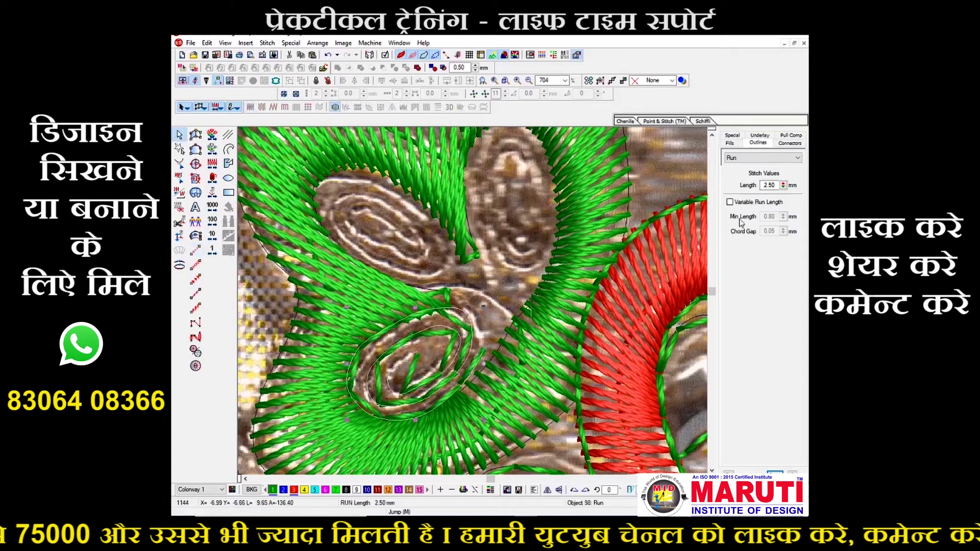
- Enable variable run length on the spiral with a minimum length of 1.80 mm
{"action": "left_click", "coordinate": [768, 203]}
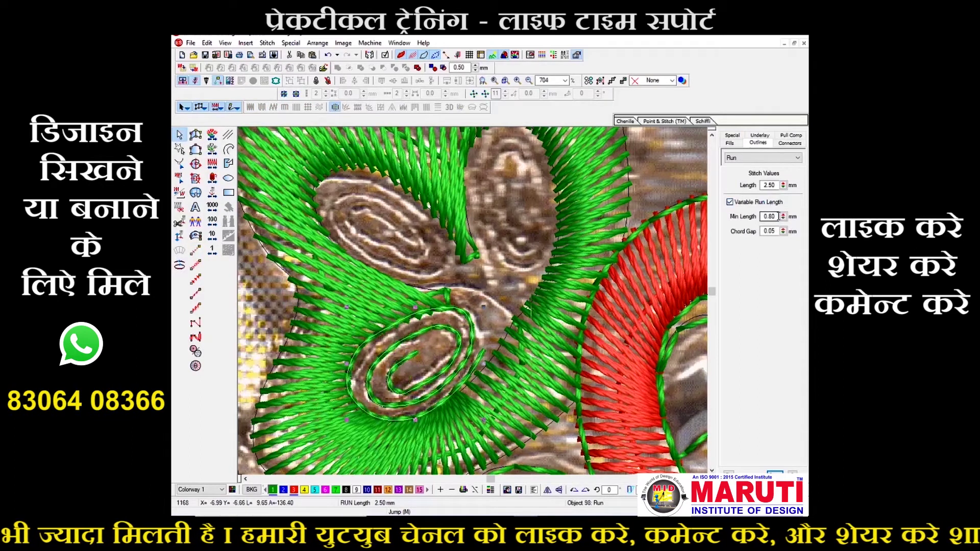
{"action": "left_click_drag", "start_coordinate": [778, 216], "coordinate": [721, 226]}
{"action": "type", "text": "1.80"}
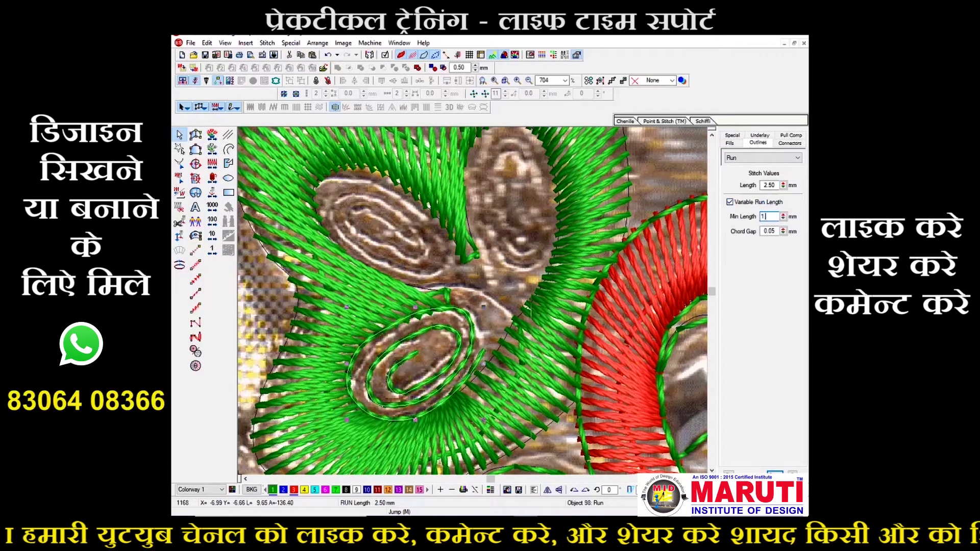
{"action": "key", "text": "Return"}
{"action": "left_click", "coordinate": [545, 266]}
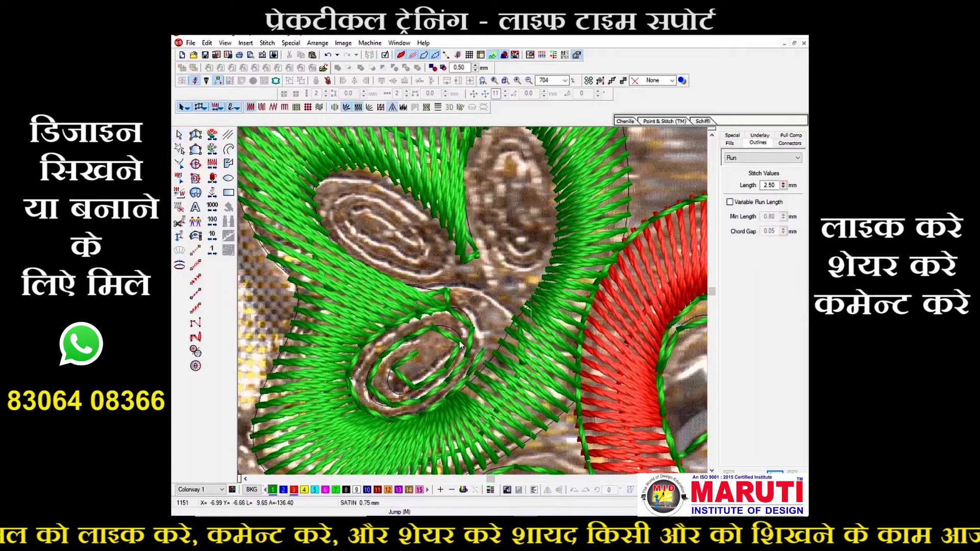
- Set the spiral's minimum run length to 1.50 mm
{"action": "key", "text": "shift+z"}
{"action": "left_click", "coordinate": [465, 325]}
{"action": "scroll", "coordinate": [465, 329], "scroll_direction": "up", "scroll_amount": 1}
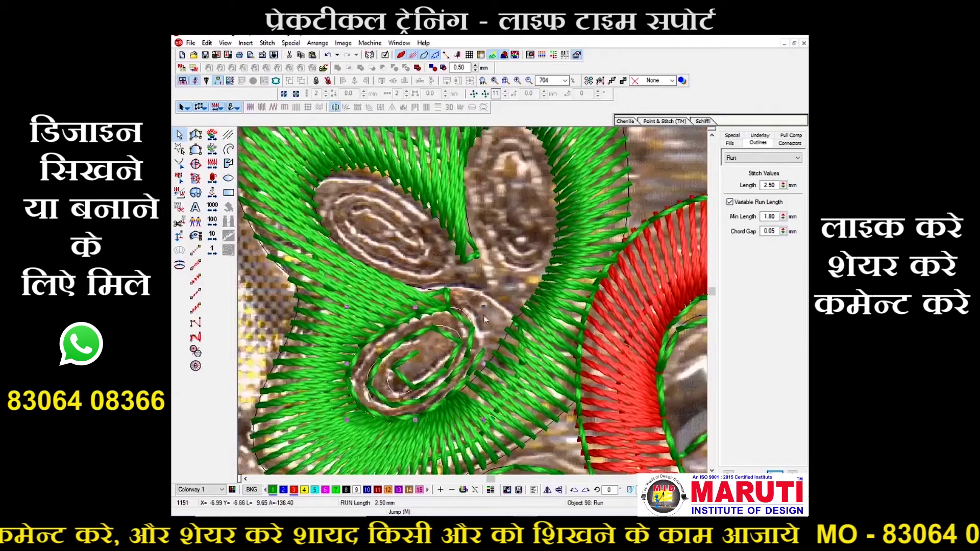
{"action": "double_click", "coordinate": [768, 216]}
{"action": "type", "text": "1.50"}
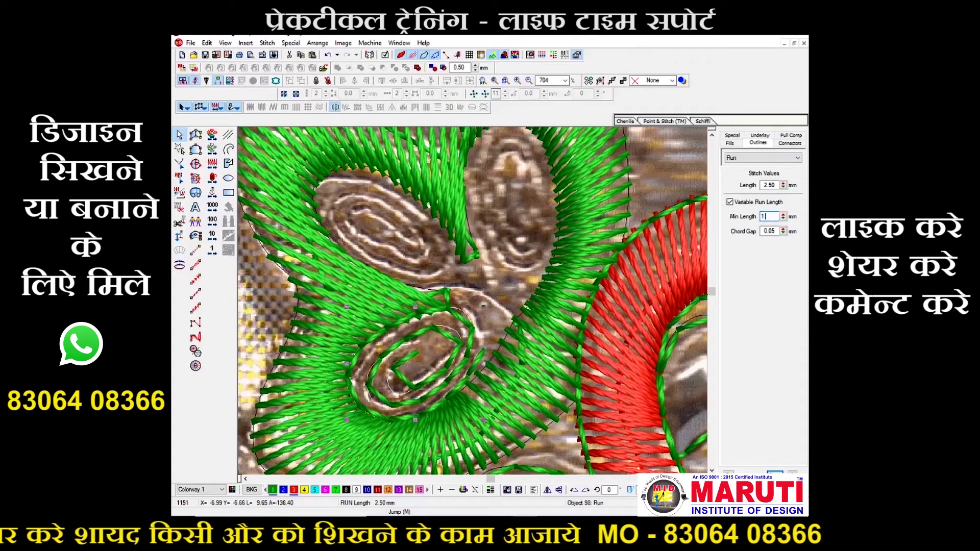
{"action": "key", "text": "Return"}
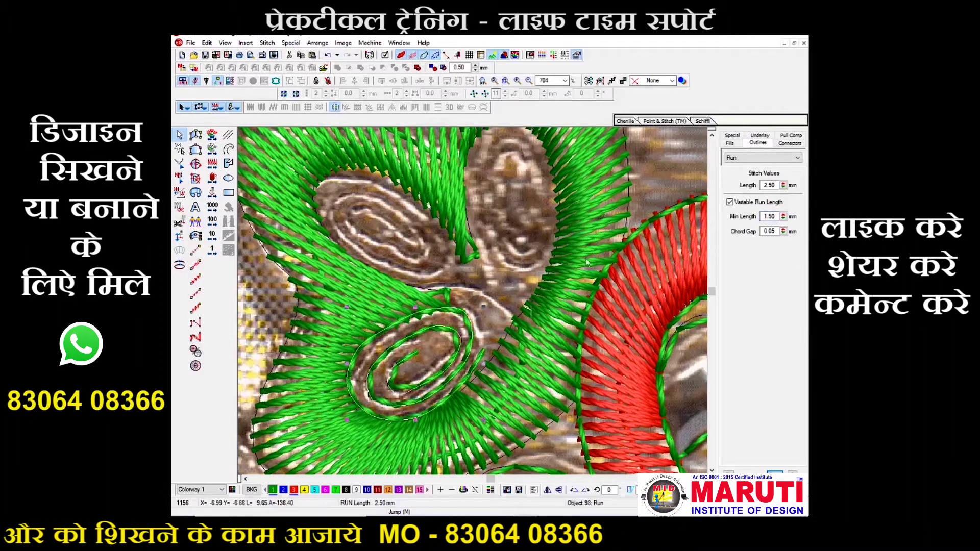
{"action": "key", "text": "Escape"}
- Duplicate the spiral onto the leaf's slanted upper oval and rotate it to match the scanned oval
{"action": "left_click", "coordinate": [451, 335]}
{"action": "left_click", "coordinate": [451, 338]}
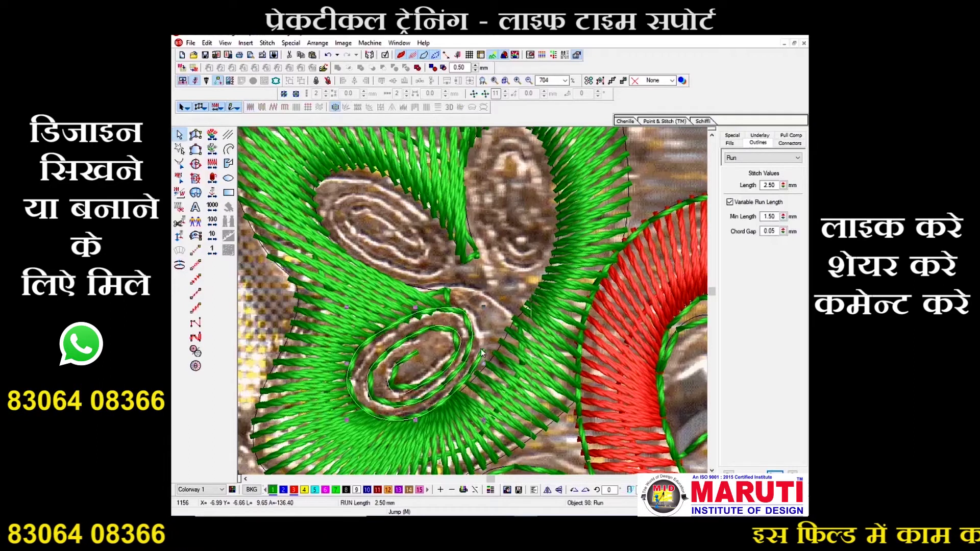
{"action": "key", "text": "ctrl+d"}
{"action": "left_click_drag", "start_coordinate": [459, 343], "coordinate": [428, 234]}
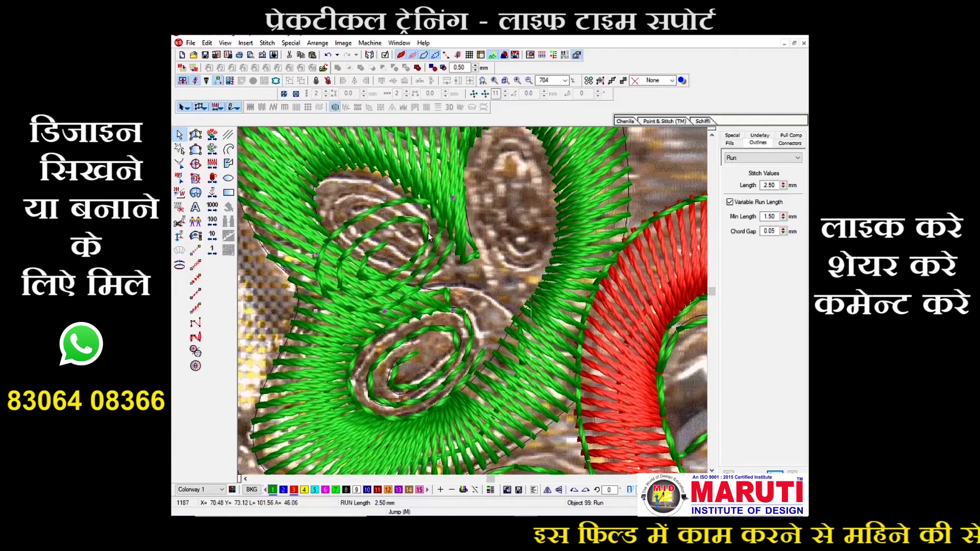
{"action": "left_click_drag", "start_coordinate": [452, 200], "coordinate": [419, 283]}
{"action": "left_click_drag", "start_coordinate": [404, 238], "coordinate": [401, 211]}
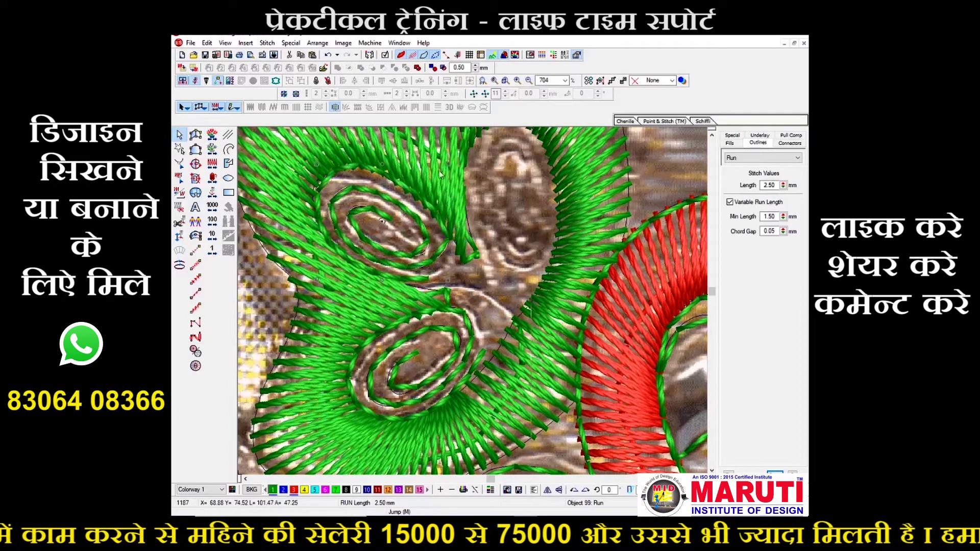
- Duplicate the fitted spiral onto the leaf's upright oval and rotate it to match the scan
{"action": "left_click", "coordinate": [440, 255]}
{"action": "key", "text": "ctrl+d"}
{"action": "left_click_drag", "start_coordinate": [428, 250], "coordinate": [517, 216]}
{"action": "left_click_drag", "start_coordinate": [539, 131], "coordinate": [518, 196]}
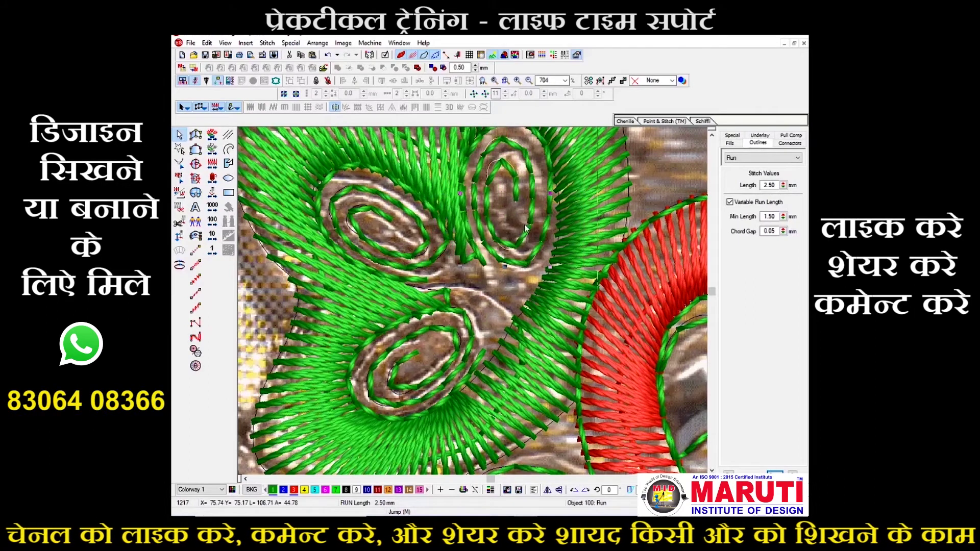
- Adjust the spiral's fit in the leaf's upright oval and deselect it
{"action": "left_click_drag", "start_coordinate": [526, 234], "coordinate": [529, 233]}
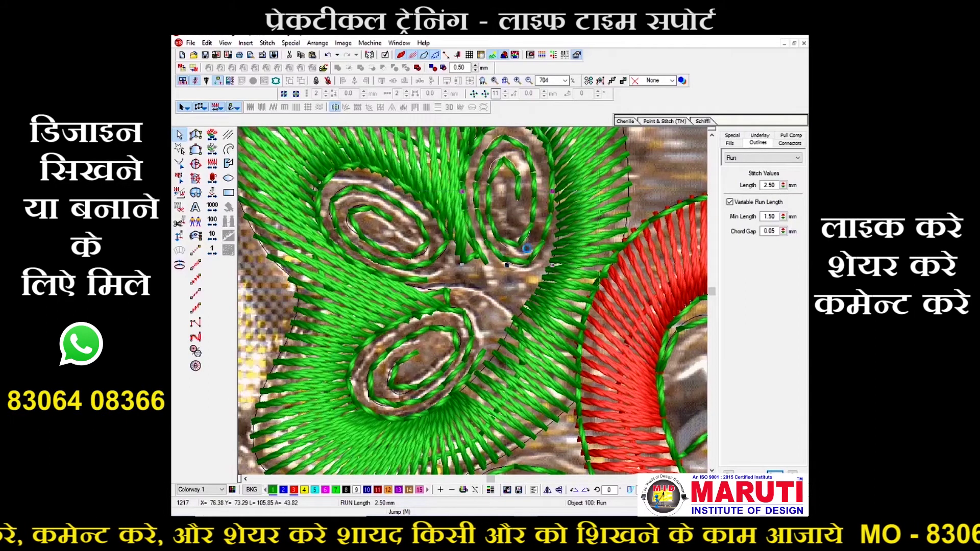
{"action": "key", "text": "Escape"}
- Recolour the leaf's satin fill red with colour 3 and remove the unused colours from the palette
{"action": "left_click", "coordinate": [429, 284]}
{"action": "left_click", "coordinate": [431, 328], "text": "ctrl"}
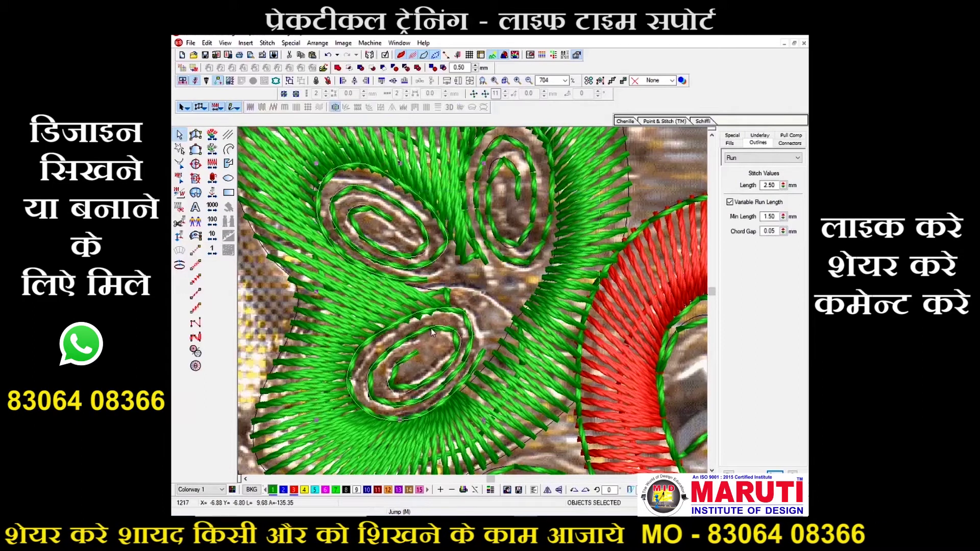
{"action": "left_click", "coordinate": [518, 247]}
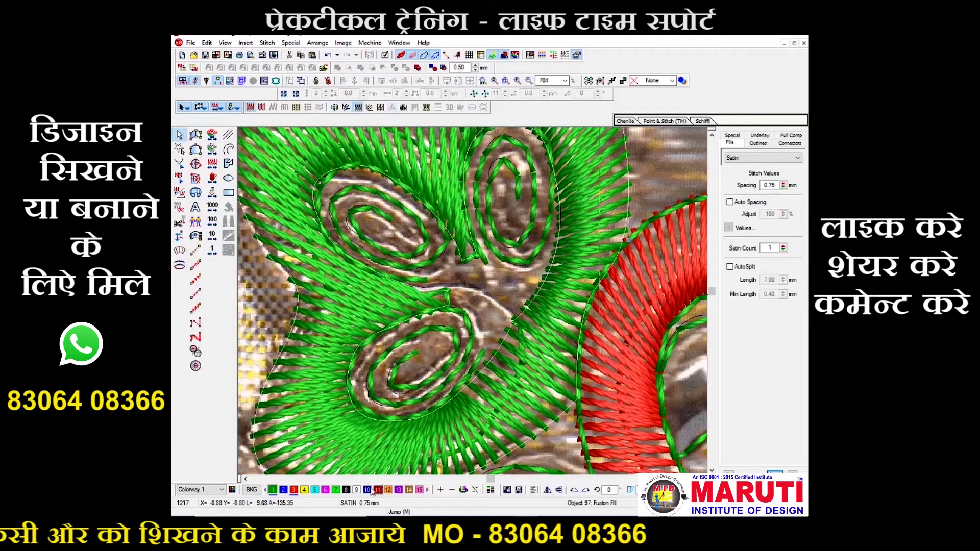
{"action": "left_click", "coordinate": [294, 490]}
{"action": "key", "text": "Escape"}
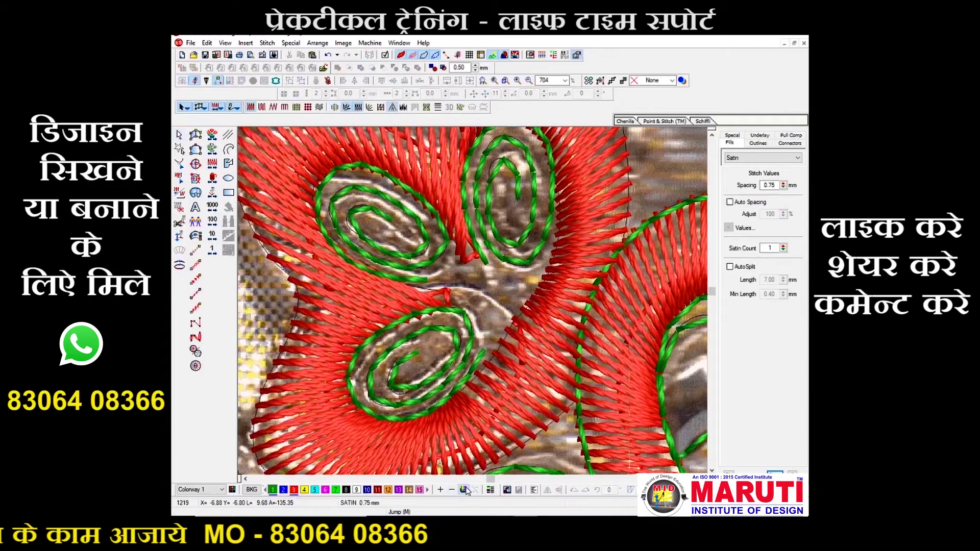
{"action": "left_click", "coordinate": [452, 489]}
{"action": "key", "text": "shift+z"}
{"action": "key", "text": "shift+z"}
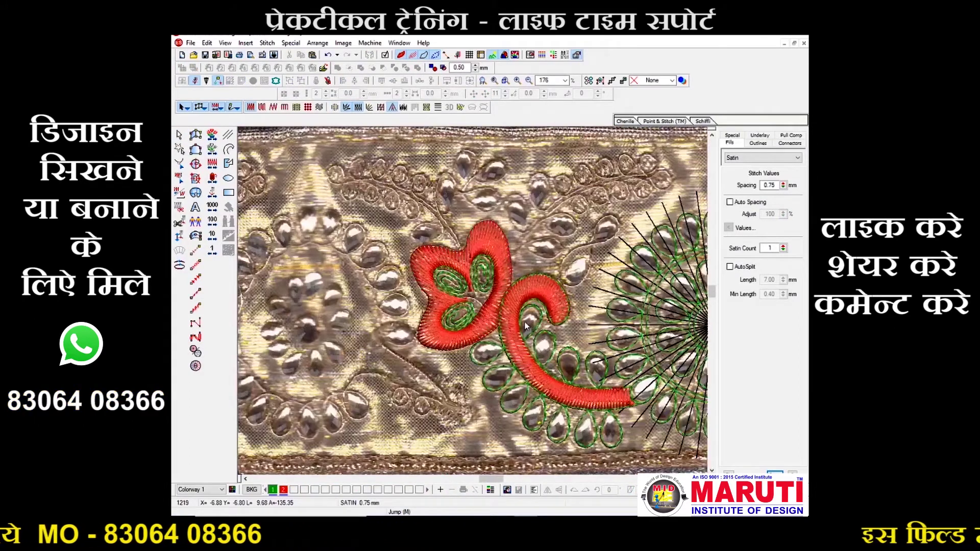
- Create a Run outline of the leaf fill with a fixed offset of 0.00 mm, offset count 1 and rounded corners
{"action": "left_click", "coordinate": [486, 335]}
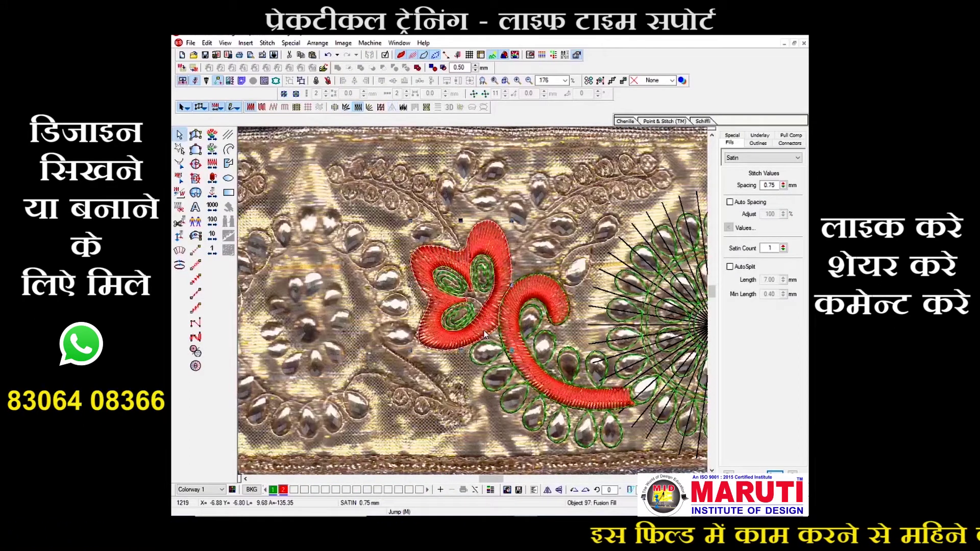
{"action": "key", "text": "alt+i"}
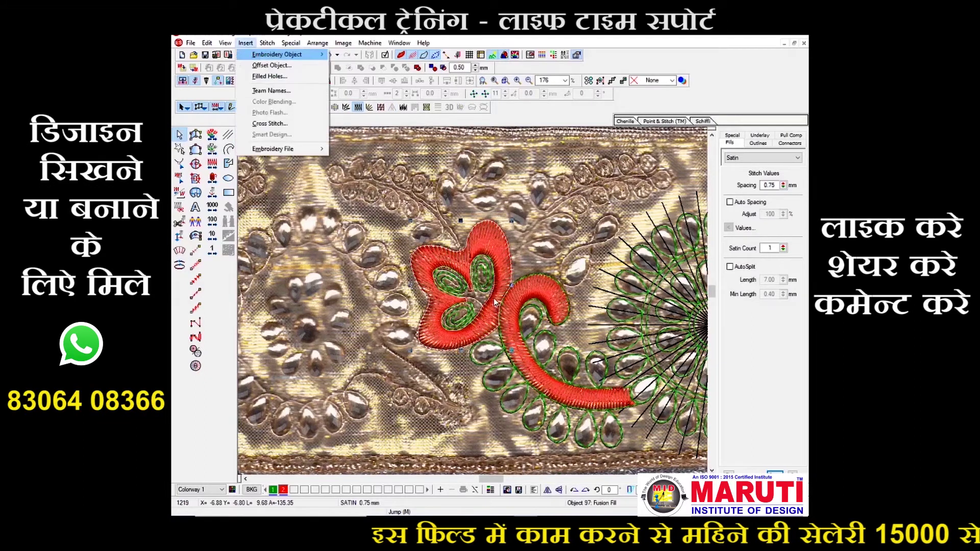
{"action": "key", "text": "o"}
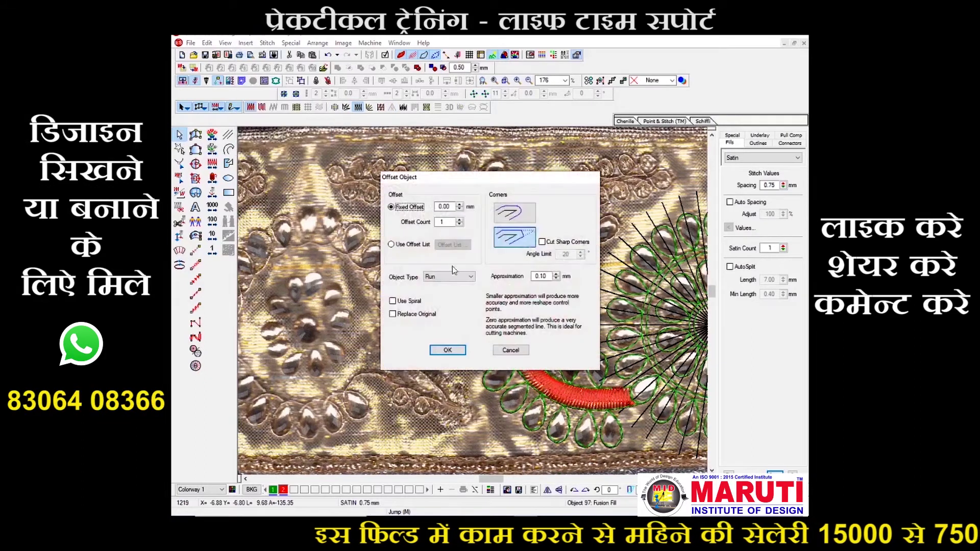
{"action": "left_click", "coordinate": [449, 352]}
{"action": "key", "text": "alt+i"}
{"action": "key", "text": "Return"}
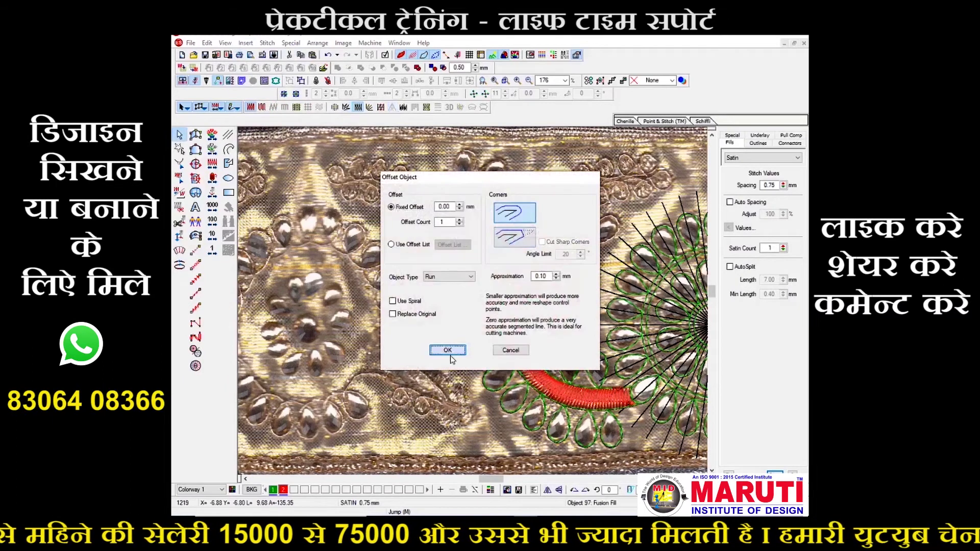
{"action": "left_click", "coordinate": [448, 352]}
- Recolour the leaf's outer and inner run outlines green with colour 1
{"action": "key", "text": "z"}
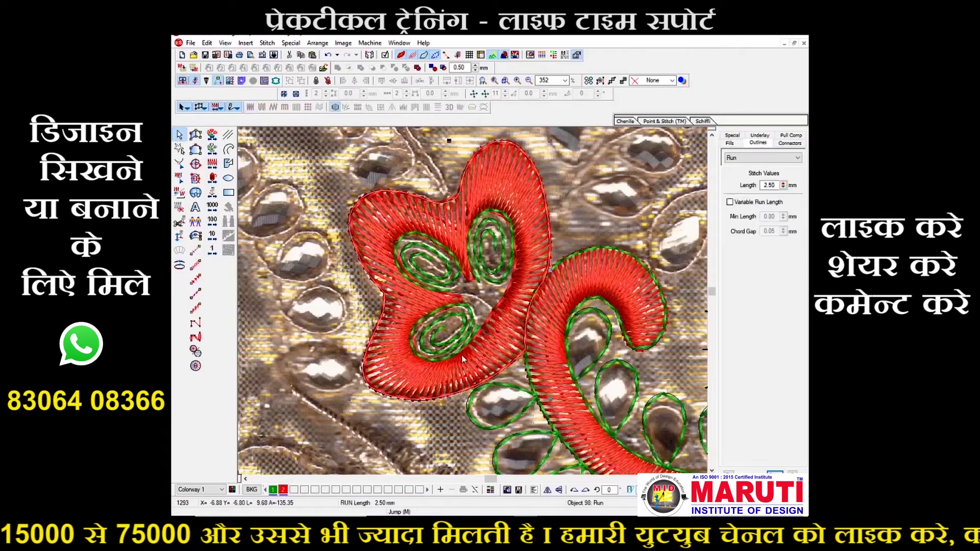
{"action": "left_click", "coordinate": [484, 319], "text": "ctrl"}
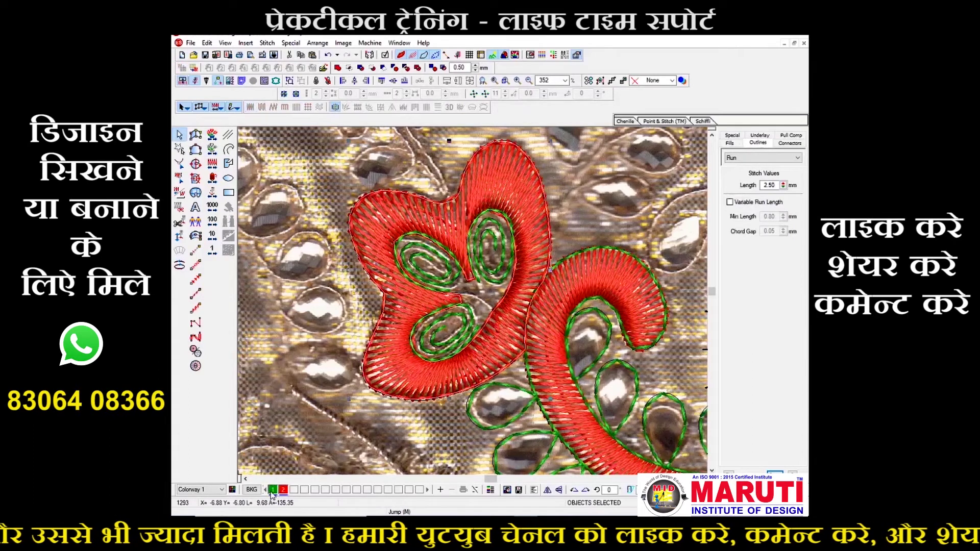
{"action": "key", "text": "shift+z"}
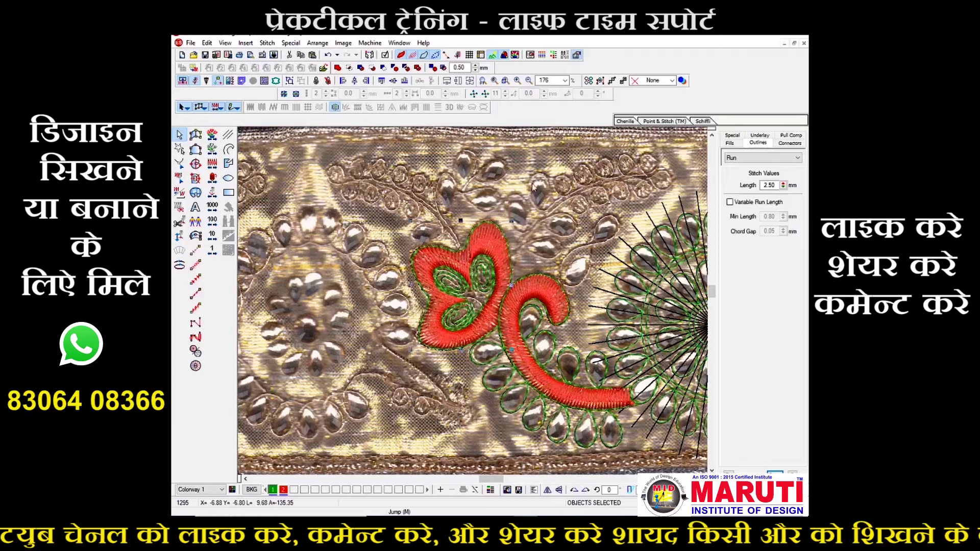
- Duplicate a stone outline from inside the red curl and place the copy above the curl
{"action": "key", "text": "b"}
{"action": "left_click_drag", "start_coordinate": [521, 184], "coordinate": [643, 337]}
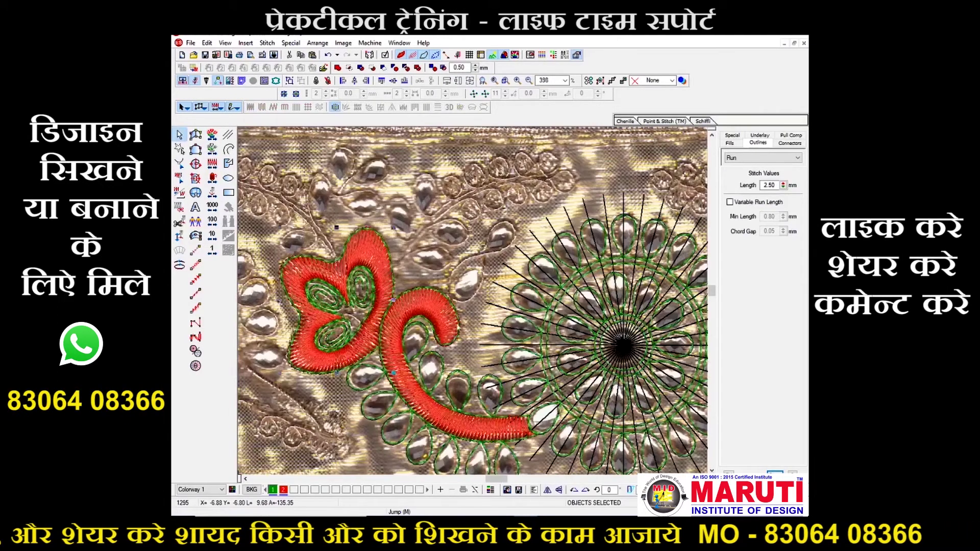
{"action": "left_click", "coordinate": [434, 358]}
{"action": "left_click", "coordinate": [440, 350]}
{"action": "key", "text": "shift+z"}
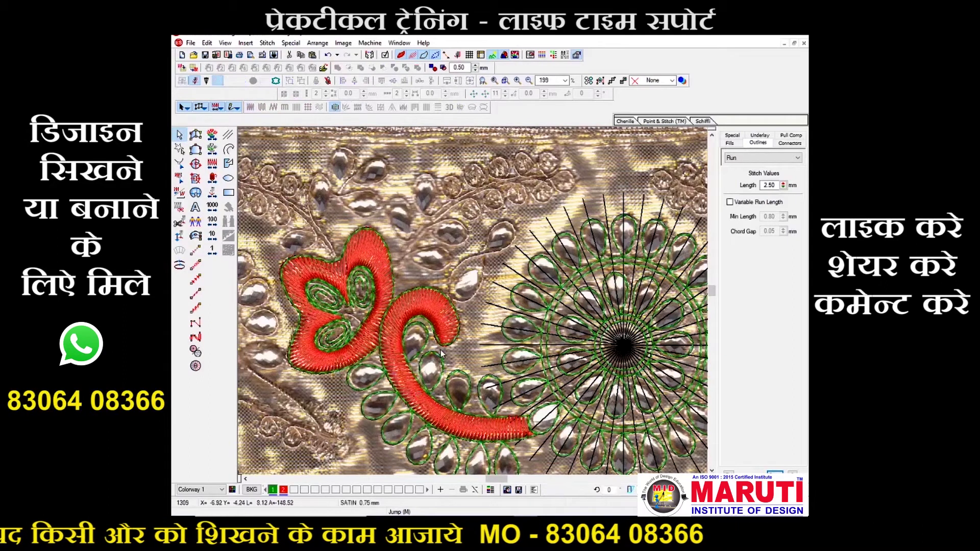
{"action": "left_click", "coordinate": [443, 357]}
{"action": "left_click_drag", "start_coordinate": [445, 363], "coordinate": [498, 267]}
- Move the copied stone outline onto the slanted stone between the curl and the round flower and rotate it to match the scan
{"action": "key", "text": "shift+z"}
{"action": "key", "text": "shift+z"}
{"action": "key", "text": "z"}
{"action": "key", "text": "shift+z"}
{"action": "key", "text": "b"}
{"action": "left_click_drag", "start_coordinate": [346, 282], "coordinate": [387, 331]}
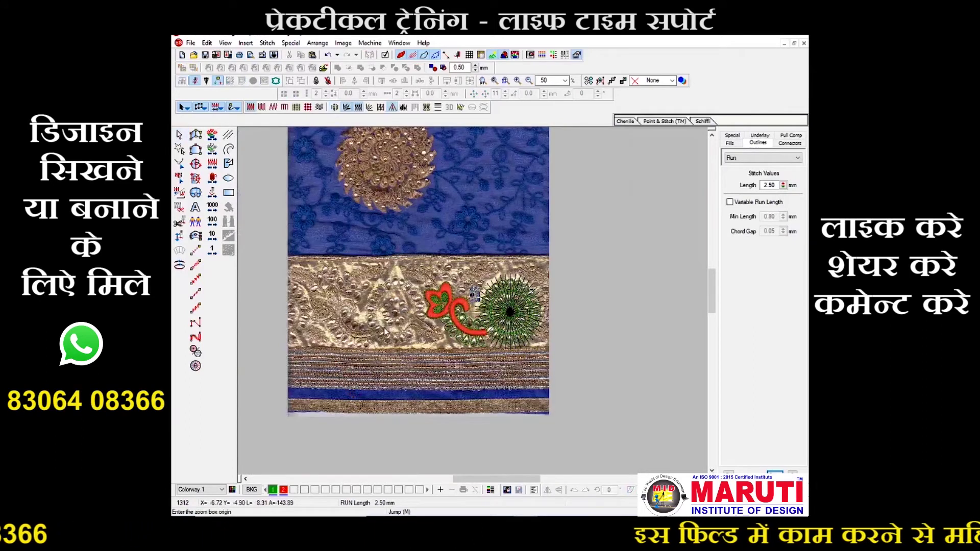
{"action": "key", "text": "shift+z"}
{"action": "key", "text": "shift+z"}
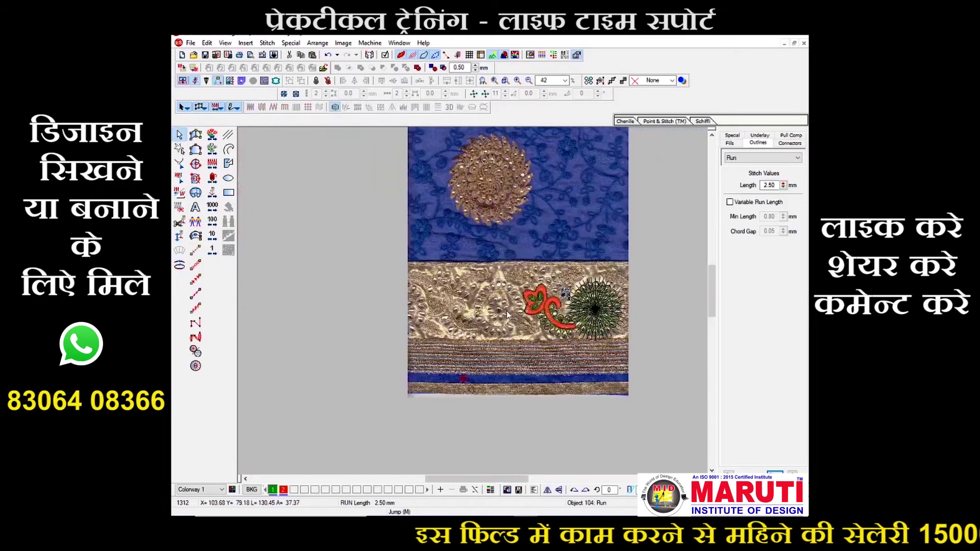
{"action": "key", "text": "b"}
{"action": "left_click_drag", "start_coordinate": [541, 272], "coordinate": [580, 302]}
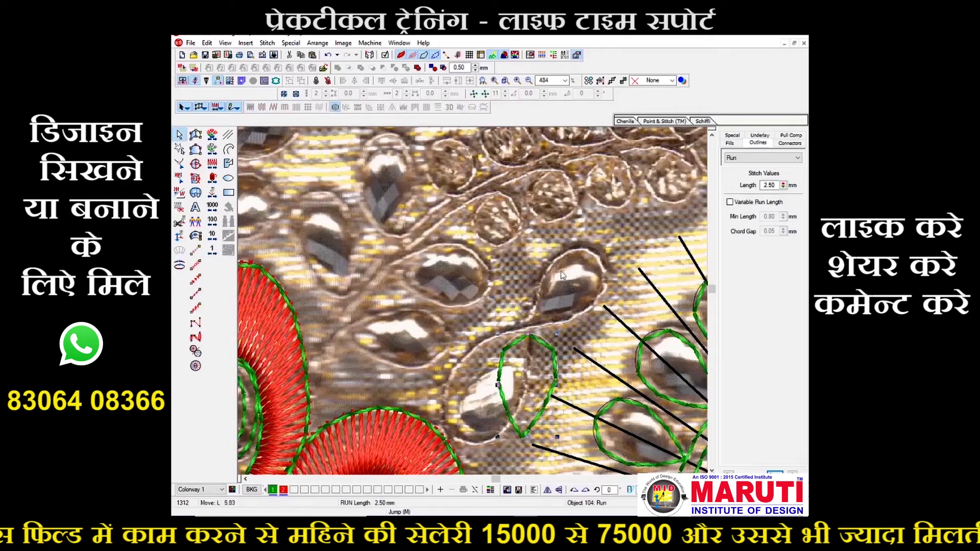
{"action": "left_click_drag", "start_coordinate": [535, 383], "coordinate": [548, 276]}
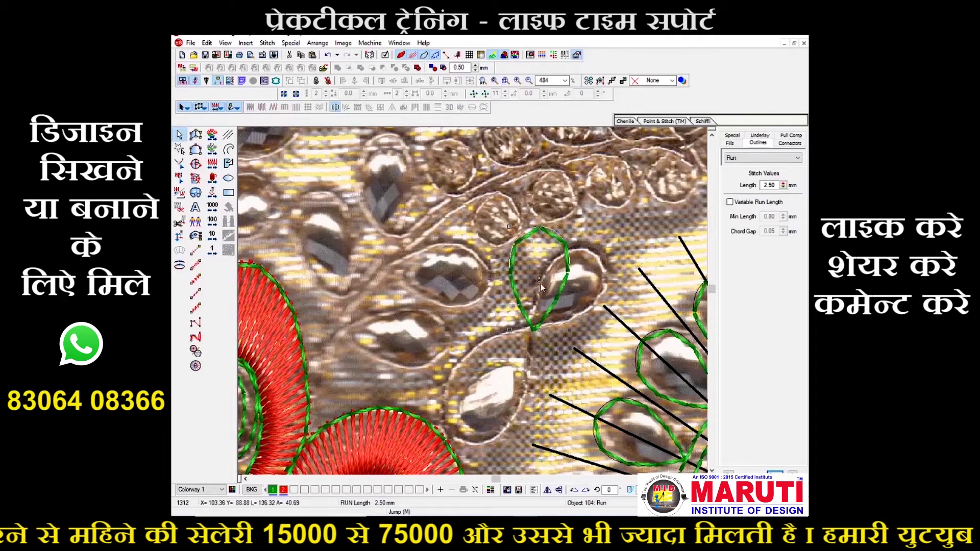
{"action": "left_click_drag", "start_coordinate": [569, 229], "coordinate": [615, 288]}
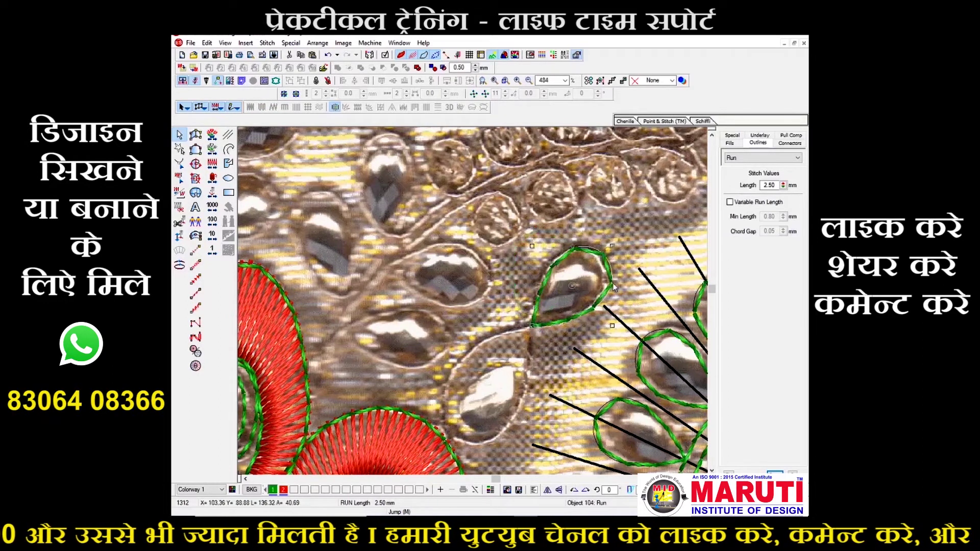
- Transform the stone outline with Mirror across its pointed tip onto the lower stone and enlarge it to fit
{"action": "left_click", "coordinate": [584, 313]}
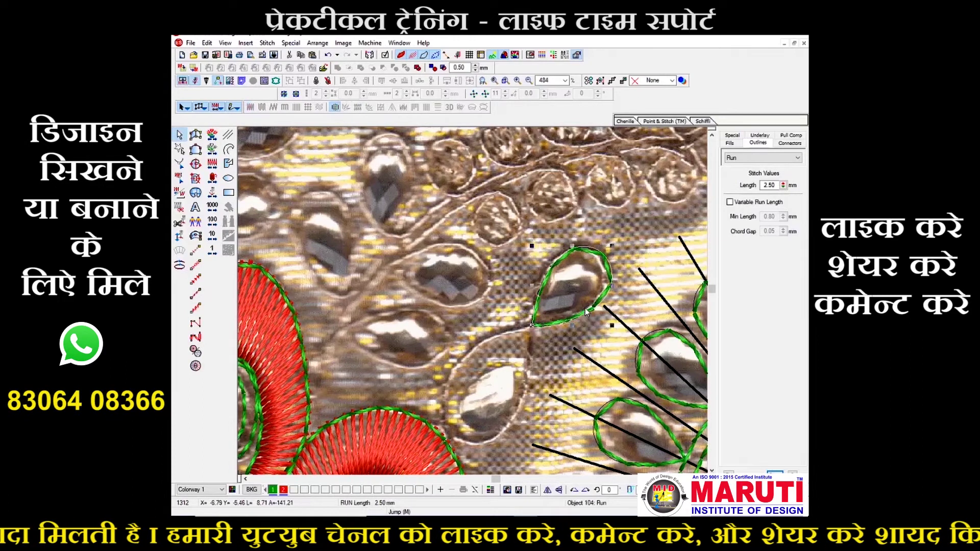
{"action": "key", "text": "alt+e"}
{"action": "key", "text": "t"}
{"action": "left_click", "coordinate": [442, 295]}
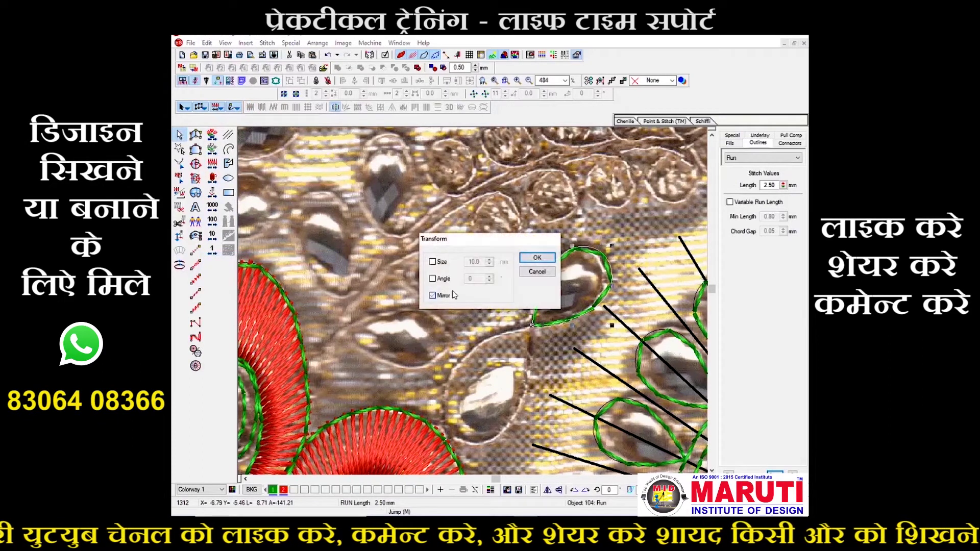
{"action": "left_click", "coordinate": [537, 258]}
{"action": "left_click", "coordinate": [546, 338]}
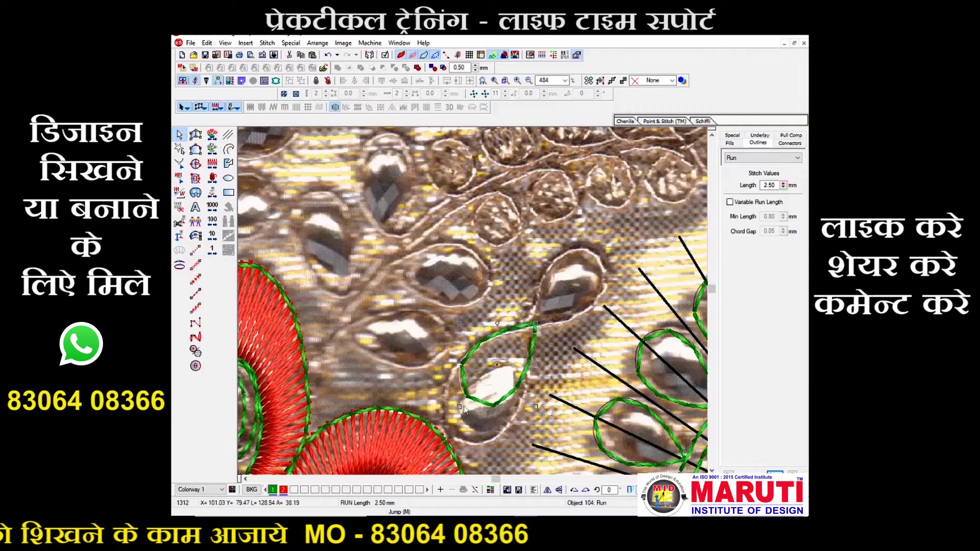
{"action": "left_click_drag", "start_coordinate": [459, 407], "coordinate": [448, 419]}
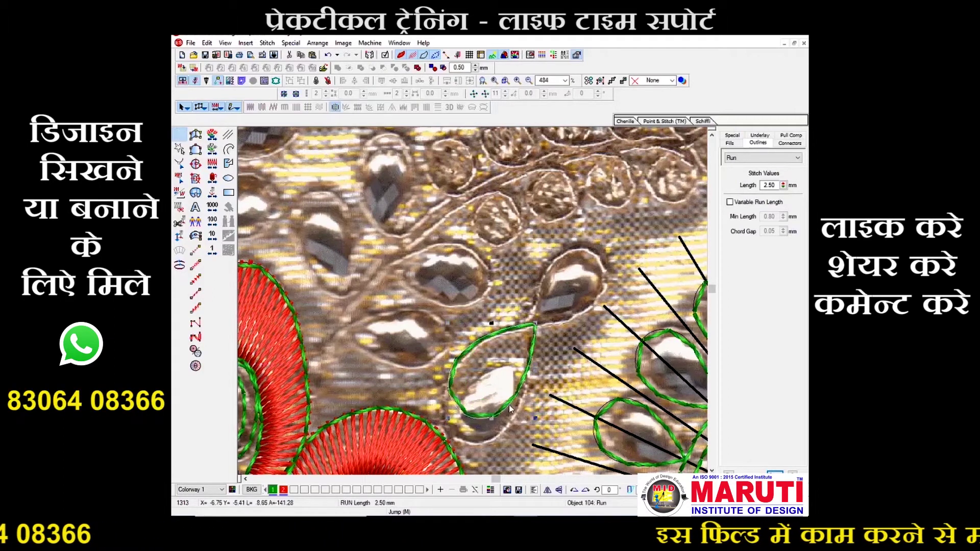
- Duplicate the lower stone outline, mirror the copy back onto the upper slanted stone and scale it to fit
{"action": "left_click", "coordinate": [508, 405]}
{"action": "key", "text": "ctrl+d"}
{"action": "key", "text": "alt+e"}
{"action": "key", "text": "m"}
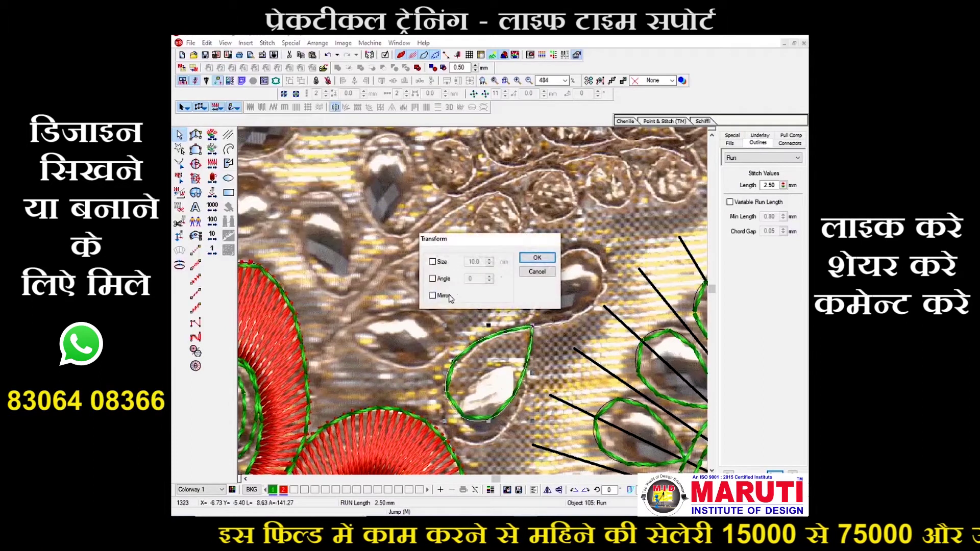
{"action": "left_click", "coordinate": [537, 257]}
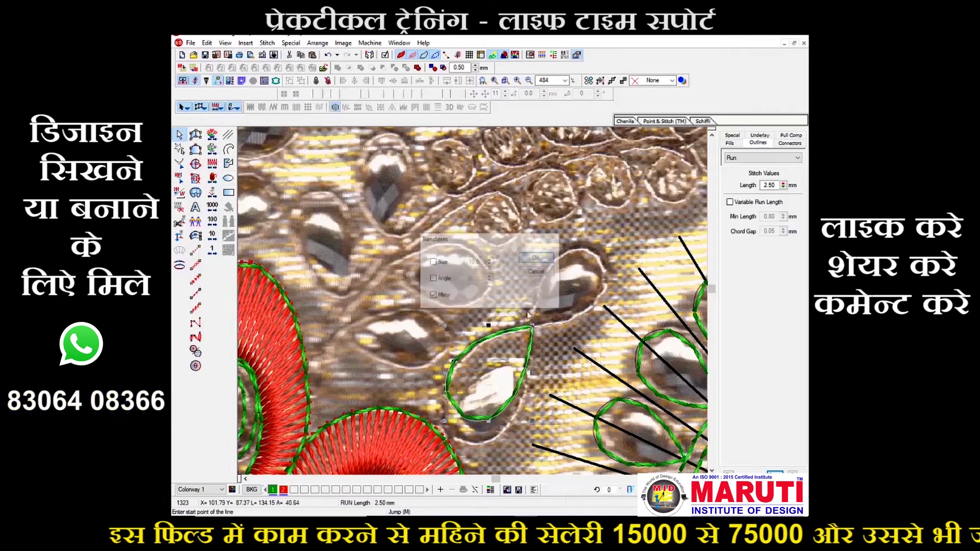
{"action": "left_click", "coordinate": [546, 342]}
{"action": "left_click_drag", "start_coordinate": [628, 238], "coordinate": [611, 248]}
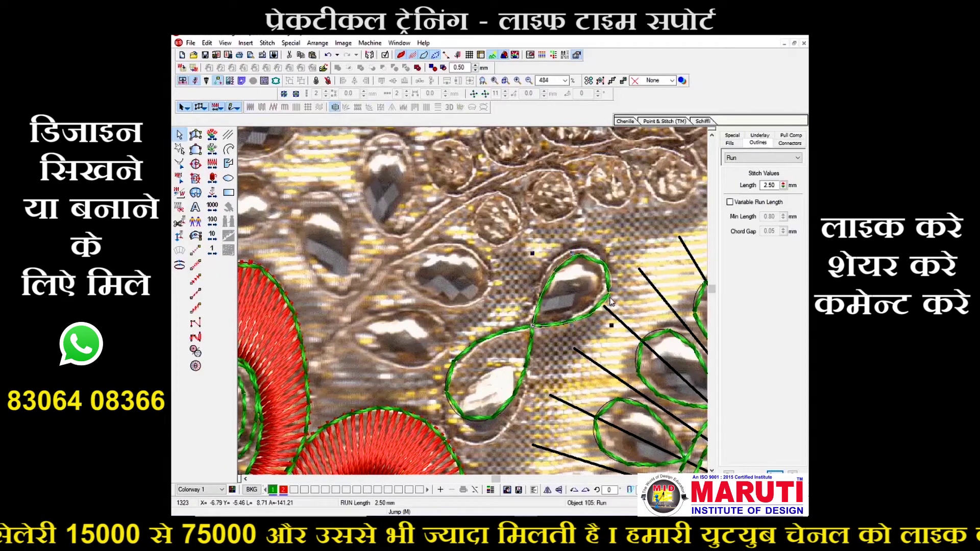
{"action": "left_click_drag", "start_coordinate": [614, 256], "coordinate": [605, 250]}
{"action": "key", "text": "Escape"}
- Digitize a curved Input C satin stem from the red leaf through the scanned spray to its far end, following the scan's width
{"action": "key", "text": "shift+z"}
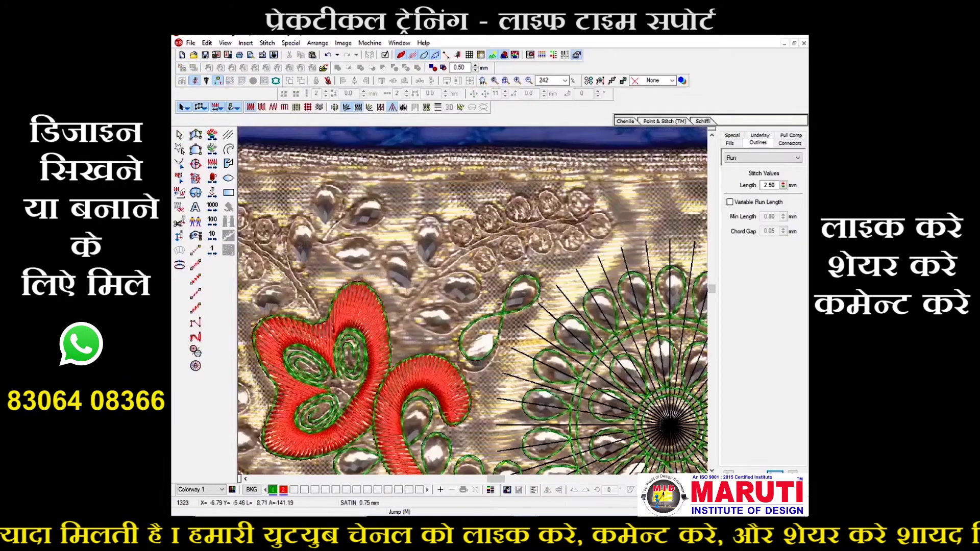
{"action": "key", "text": "b"}
{"action": "left_click_drag", "start_coordinate": [360, 197], "coordinate": [638, 370]}
{"action": "left_click", "coordinate": [196, 236]}
{"action": "left_click", "coordinate": [288, 382]}
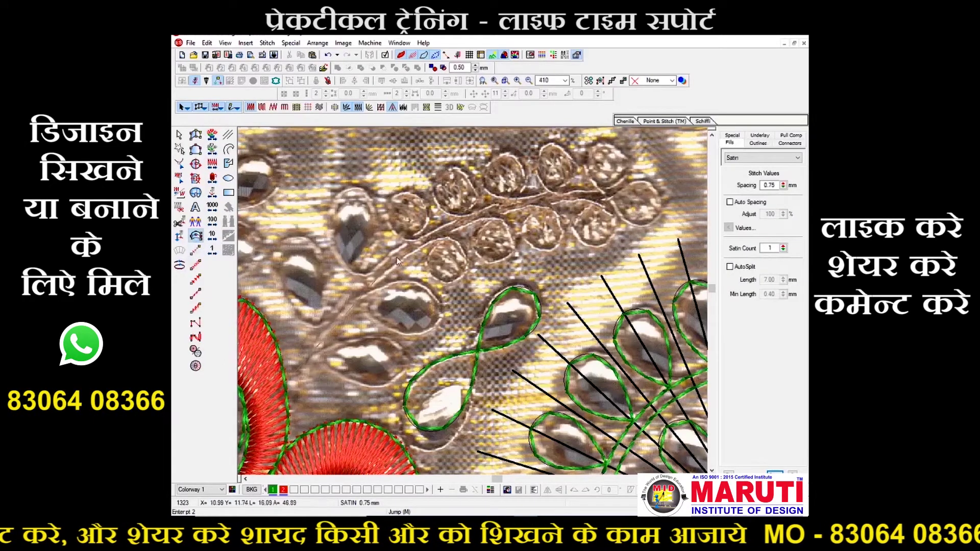
{"action": "left_click", "coordinate": [612, 194]}
{"action": "key", "text": "Return"}
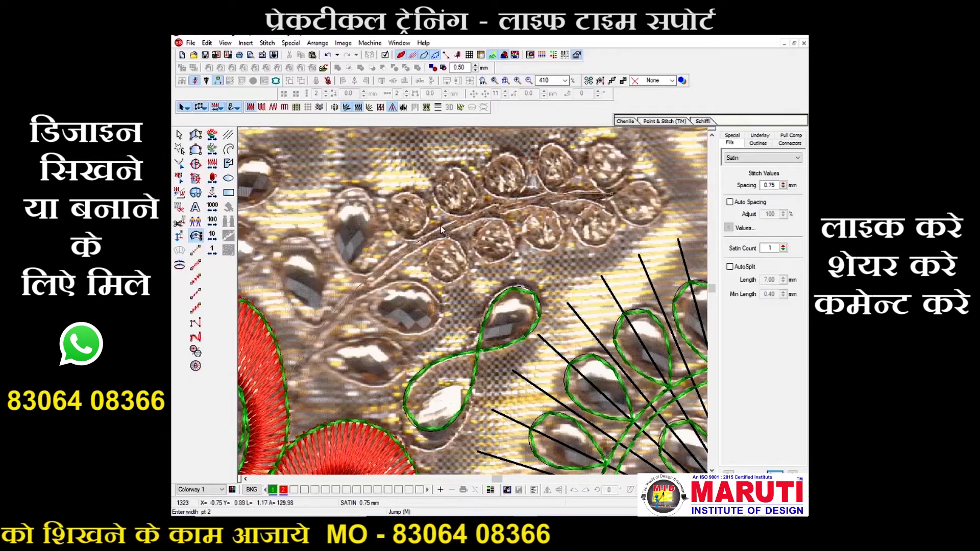
{"action": "left_click", "coordinate": [440, 225]}
{"action": "right_click", "coordinate": [477, 217]}
{"action": "left_click", "coordinate": [436, 98]}
{"action": "left_click", "coordinate": [474, 215]}
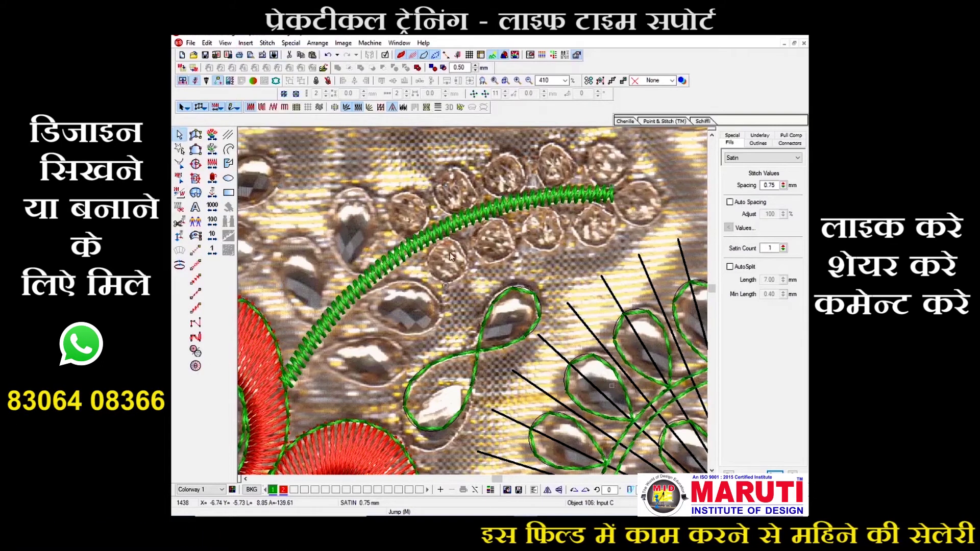
- Convert the stem to a Fusion Fill and replace it with a Run outline at a fixed offset of 0.00 mm
{"action": "left_click", "coordinate": [459, 216]}
{"action": "left_click", "coordinate": [465, 220]}
{"action": "key", "text": "alt+i"}
{"action": "key", "text": "o"}
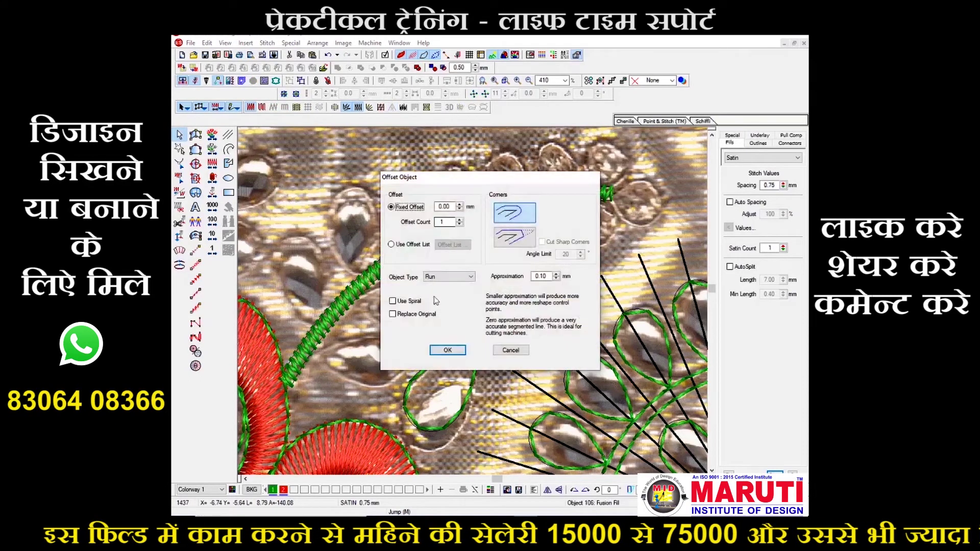
{"action": "left_click", "coordinate": [455, 351]}
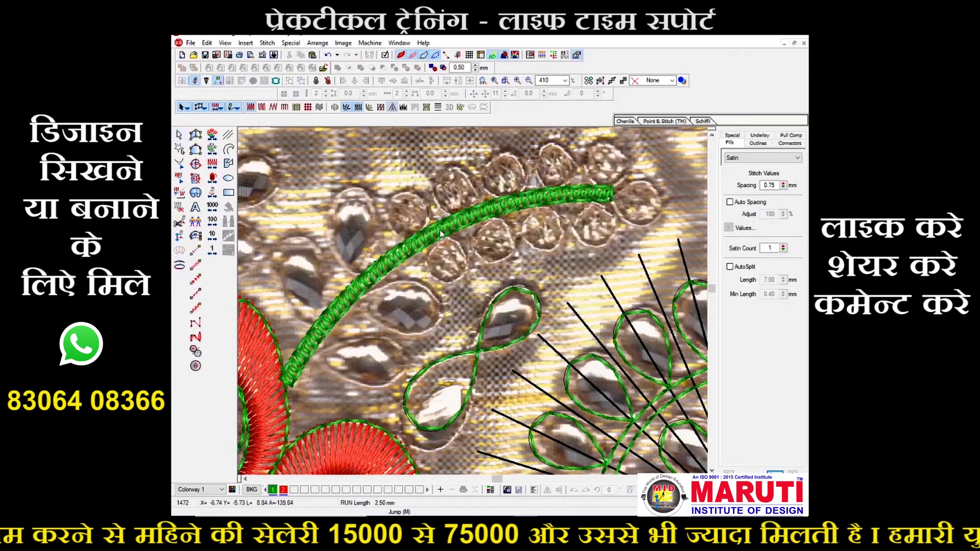
{"action": "left_click", "coordinate": [442, 234]}
{"action": "left_click", "coordinate": [442, 233]}
- Duplicate the slanted stone outline onto the upright stone above the stem's lower part and rotate it to match the scan
{"action": "scroll", "coordinate": [469, 246], "scroll_direction": "up", "scroll_amount": 1}
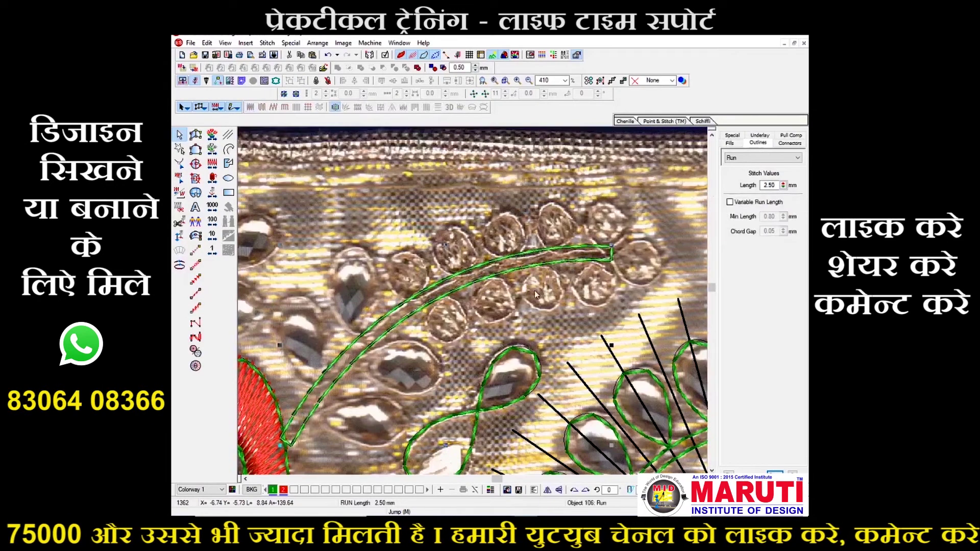
{"action": "key", "text": "shift+z"}
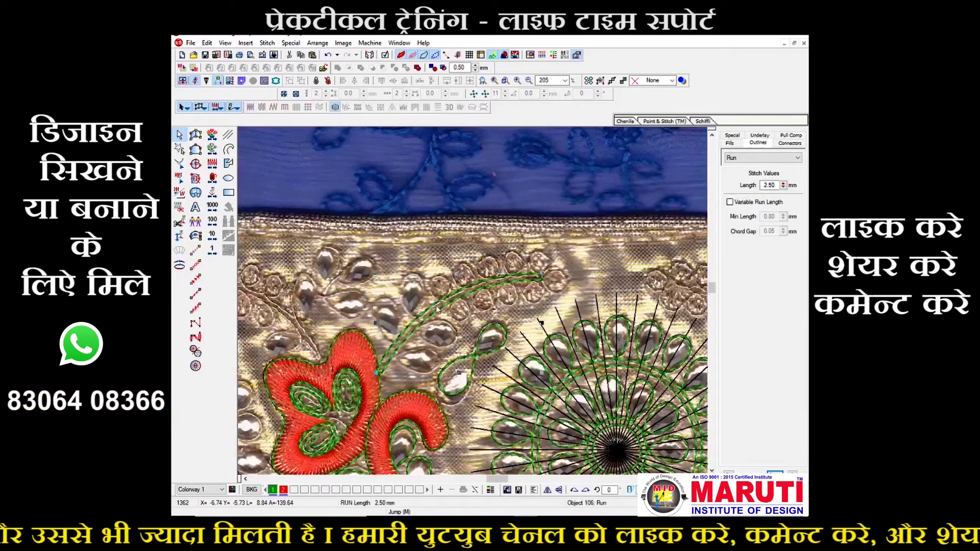
{"action": "left_click", "coordinate": [492, 329]}
{"action": "left_click_drag", "start_coordinate": [492, 328], "coordinate": [418, 285]}
{"action": "key", "text": "b"}
{"action": "left_click_drag", "start_coordinate": [364, 246], "coordinate": [510, 333]}
{"action": "left_click", "coordinate": [480, 316]}
{"action": "left_click_drag", "start_coordinate": [504, 290], "coordinate": [474, 296]}
{"action": "key", "text": "shift+z"}
{"action": "left_click", "coordinate": [469, 306]}
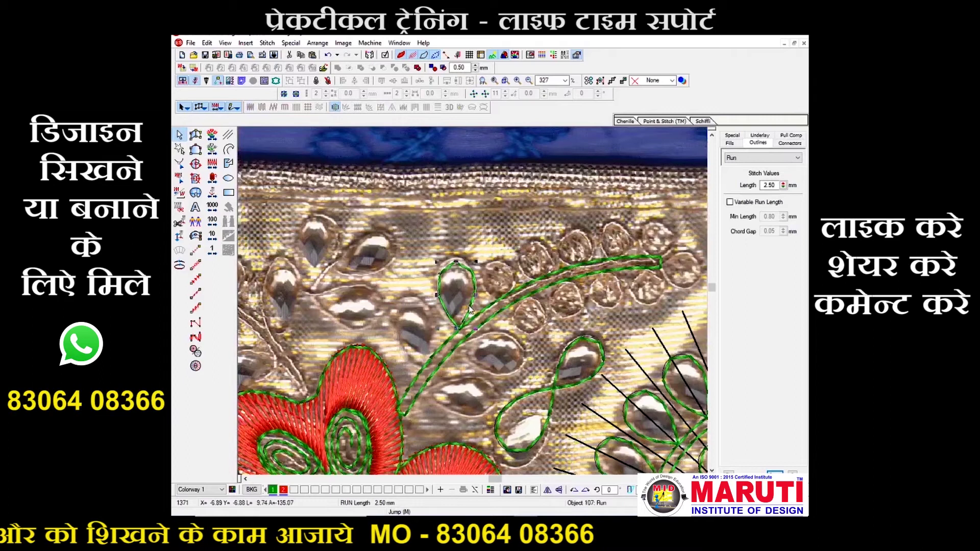
- Copy the upright stone outline onto the next stone down the stem, then mirror copies of both outlines across the stem
{"action": "left_click_drag", "start_coordinate": [472, 302], "coordinate": [437, 346]}
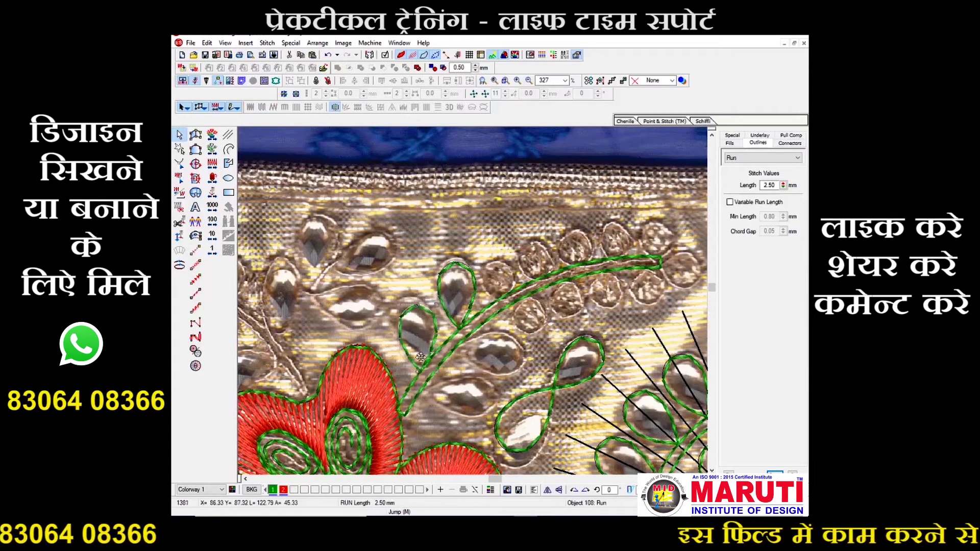
{"action": "left_click_drag", "start_coordinate": [434, 326], "coordinate": [431, 327]}
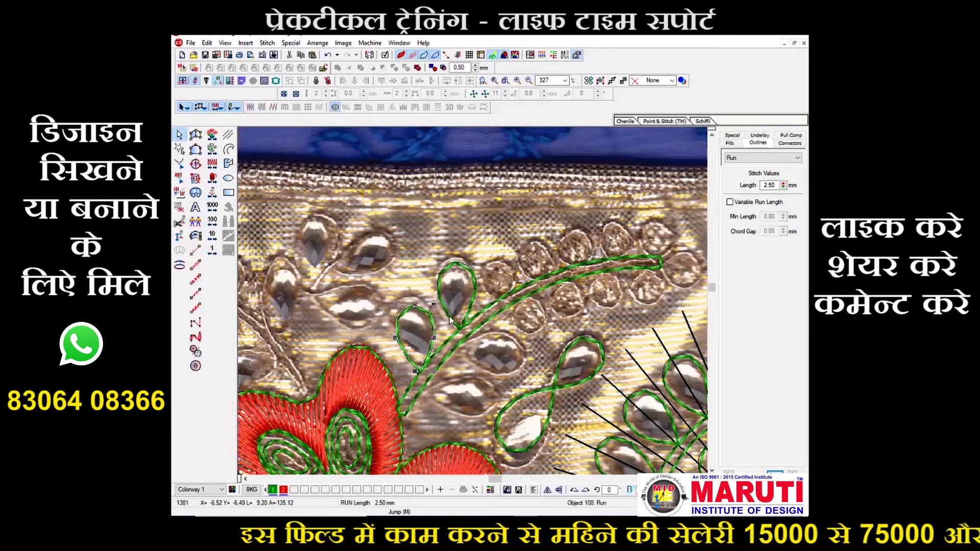
{"action": "left_click", "coordinate": [450, 320], "text": "ctrl"}
{"action": "key", "text": "alt+e"}
{"action": "key", "text": "t"}
{"action": "left_click", "coordinate": [450, 294]}
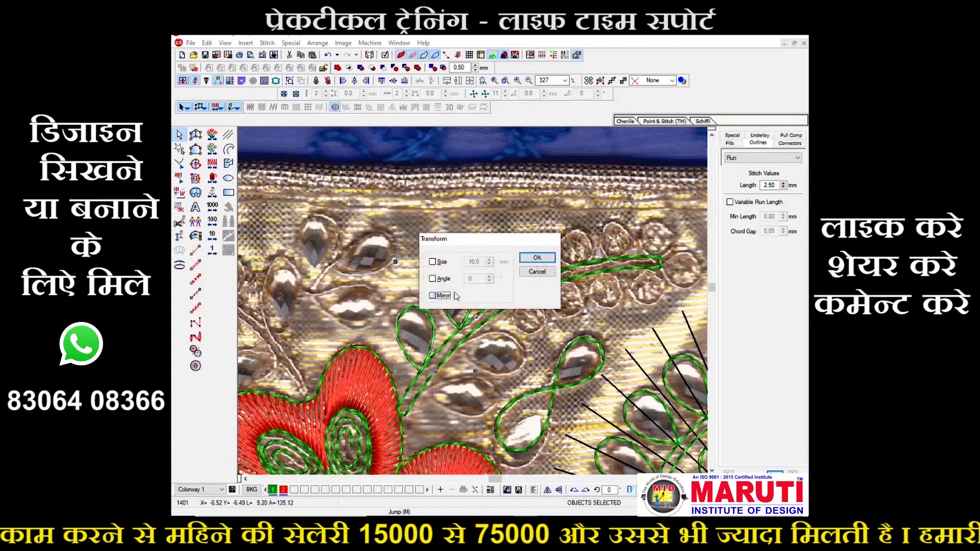
{"action": "left_click", "coordinate": [537, 258]}
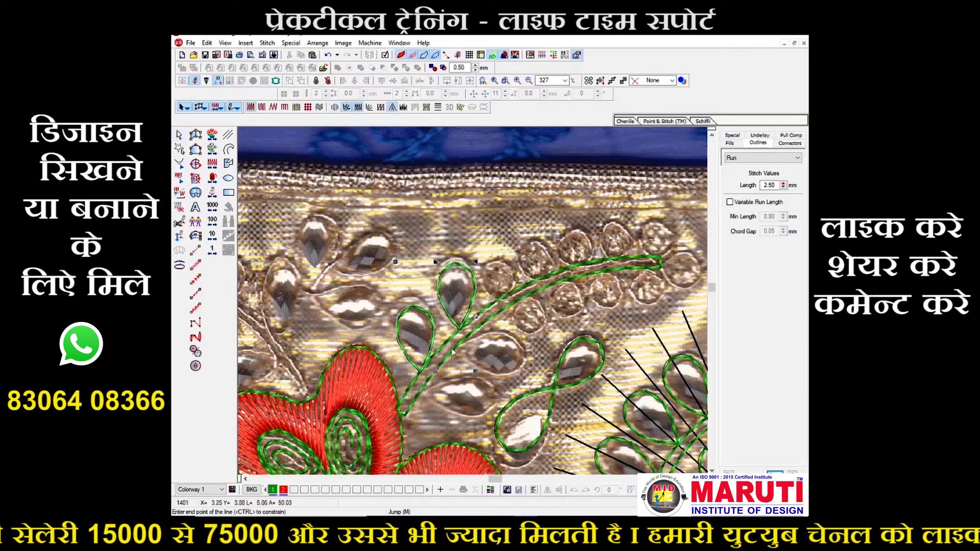
{"action": "left_click", "coordinate": [478, 326]}
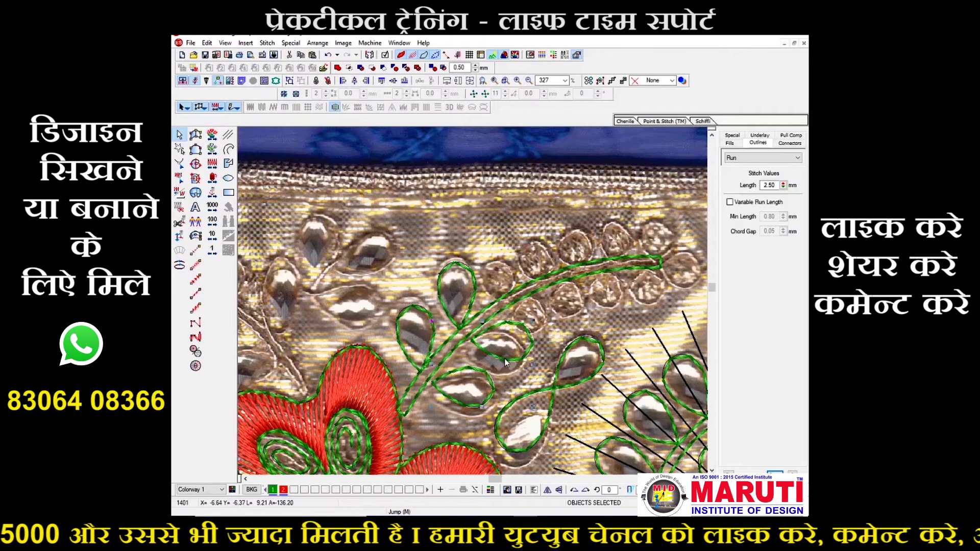
- Group the two mirrored stone outlines and shift and rotate them to fit the scanned stones beneath the stem
{"action": "key", "text": "ctrl+g"}
{"action": "key", "text": "j"}
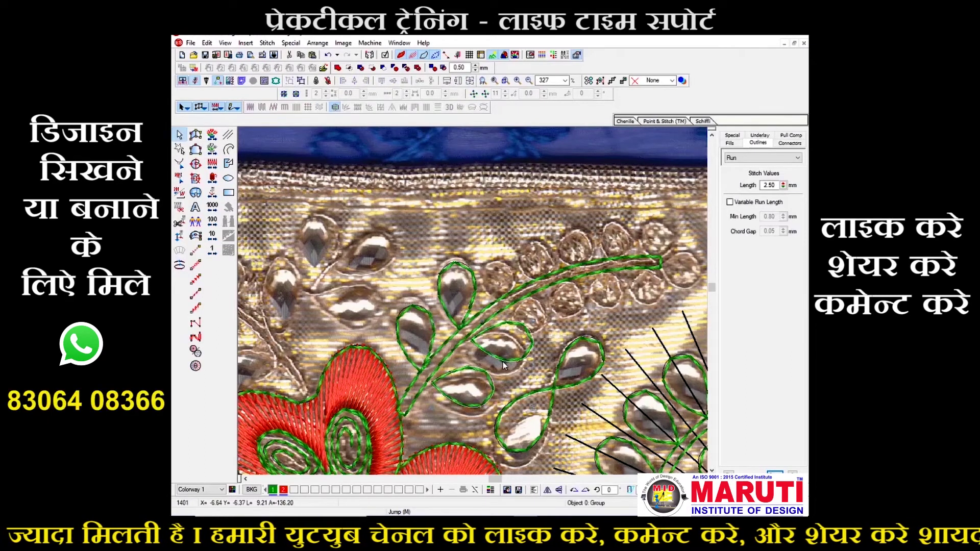
{"action": "left_click_drag", "start_coordinate": [532, 322], "coordinate": [537, 328]}
{"action": "left_click_drag", "start_coordinate": [498, 363], "coordinate": [495, 367]}
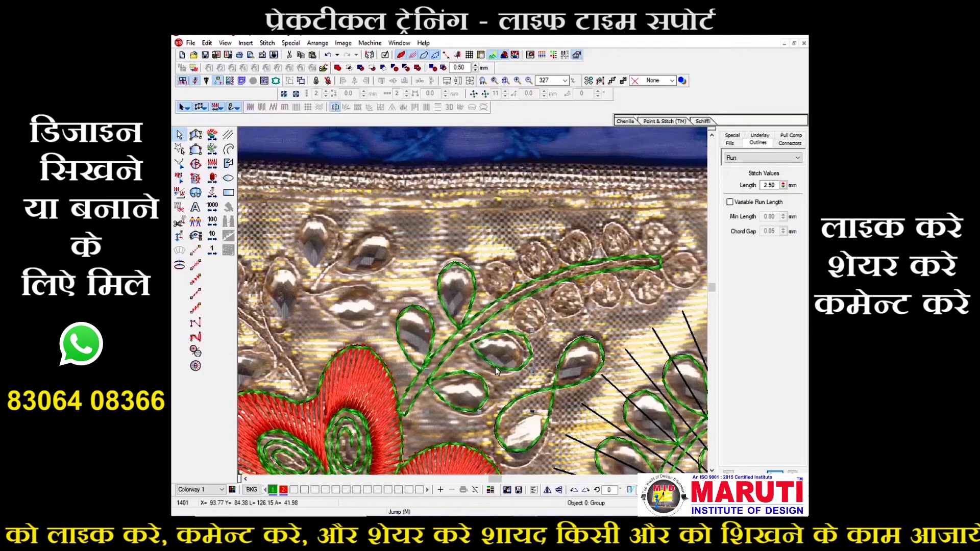
{"action": "key", "text": "j"}
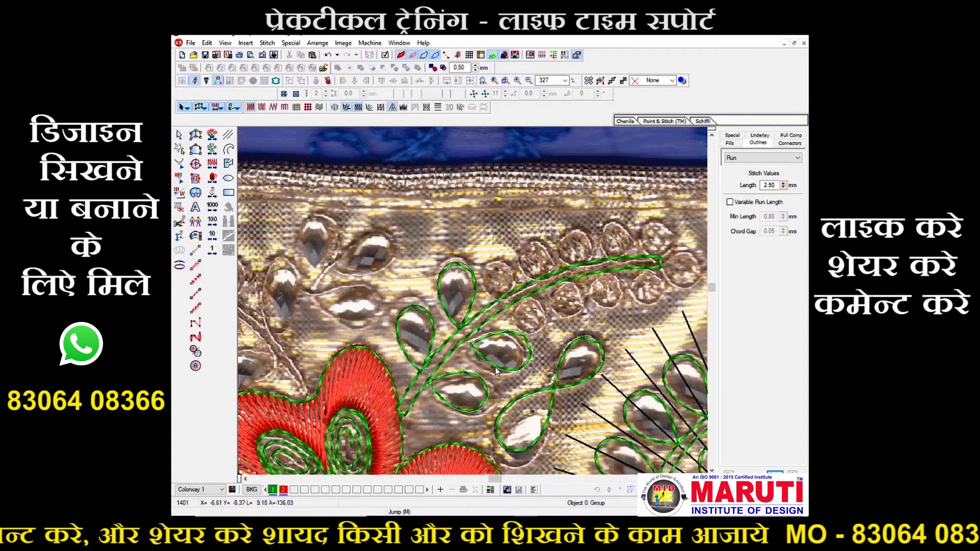
{"action": "key", "text": "Escape"}
- Draw a satin-filled circle over the first small round stone beneath the stem and scale it down to fit
{"action": "left_click", "coordinate": [495, 365]}
{"action": "left_click_drag", "start_coordinate": [487, 357], "coordinate": [472, 381]}
{"action": "left_click", "coordinate": [472, 347]}
{"action": "key", "text": "Escape"}
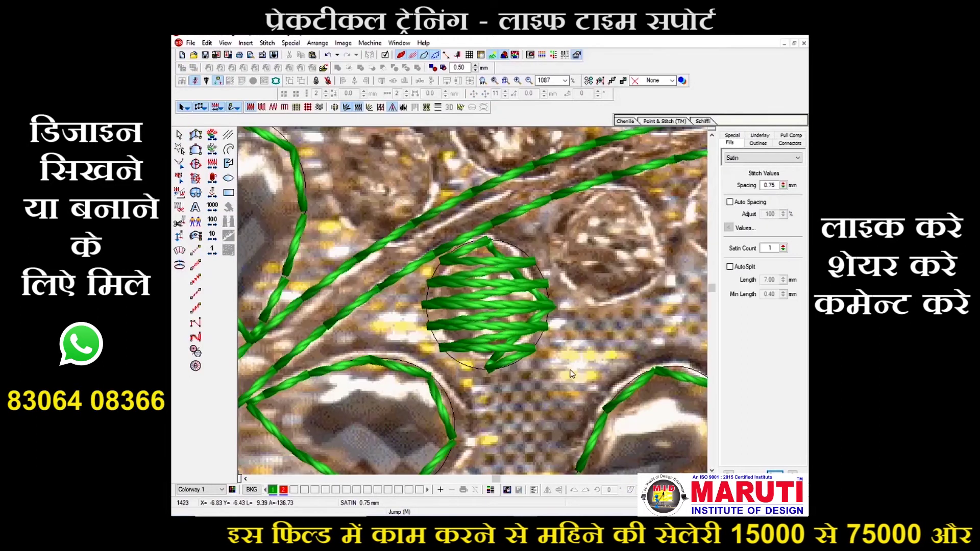
{"action": "left_click", "coordinate": [518, 320]}
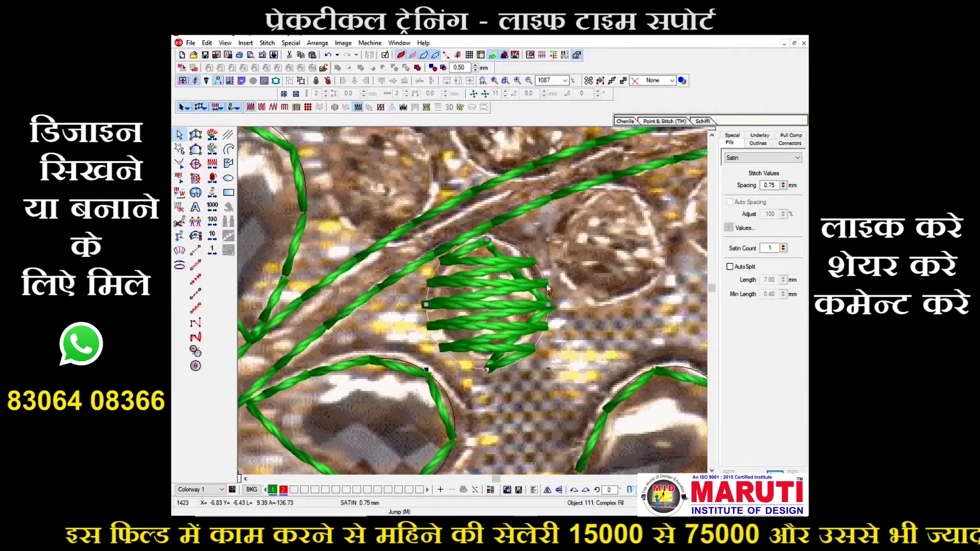
{"action": "left_click_drag", "start_coordinate": [548, 239], "coordinate": [541, 248]}
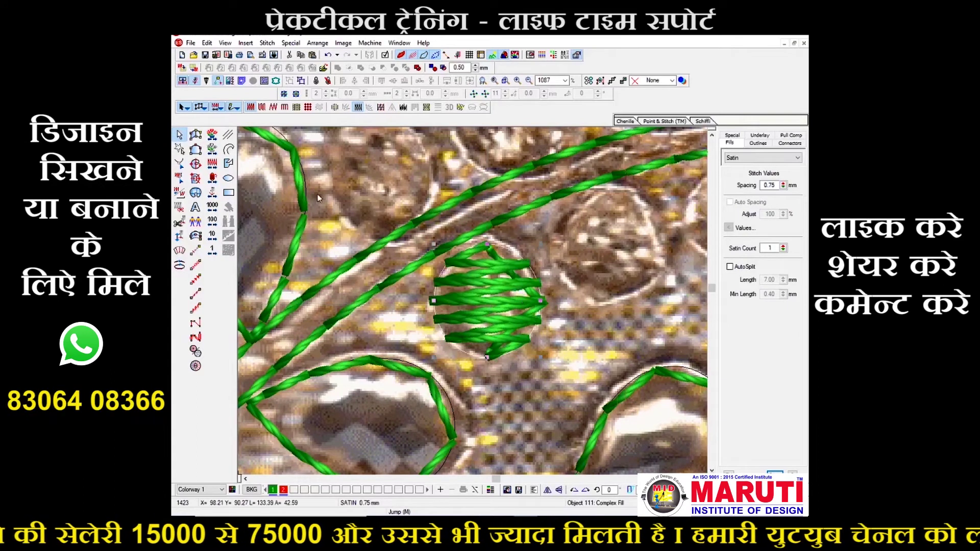
- Add a Run outline to the circle at a fixed offset of 0.00 mm and recolour the satin fill red
{"action": "left_click", "coordinate": [246, 43]}
{"action": "left_click", "coordinate": [260, 66]}
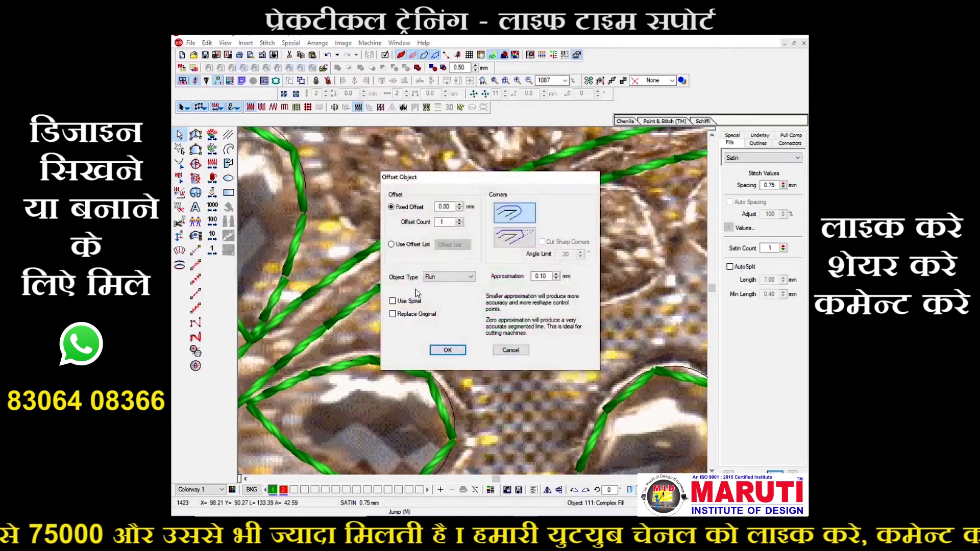
{"action": "left_click", "coordinate": [447, 350]}
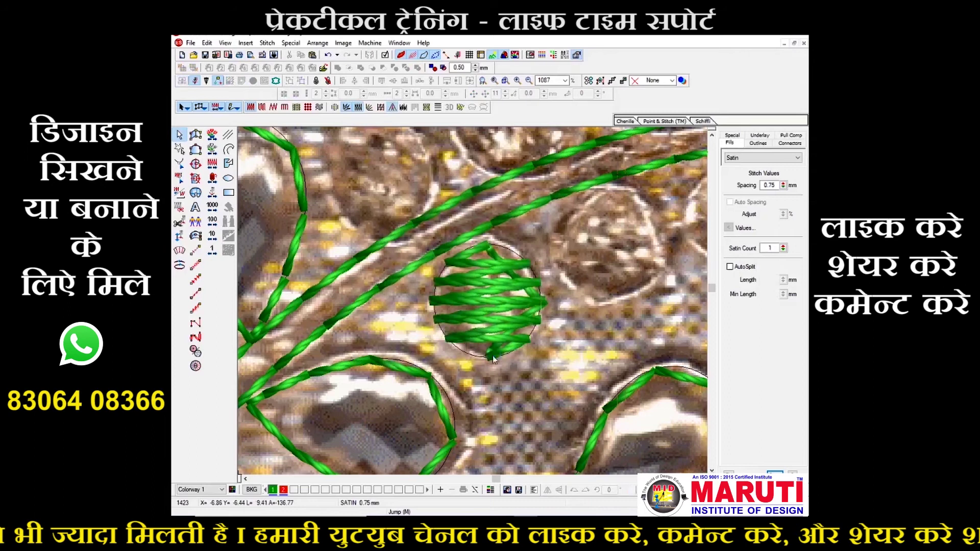
{"action": "left_click", "coordinate": [522, 343]}
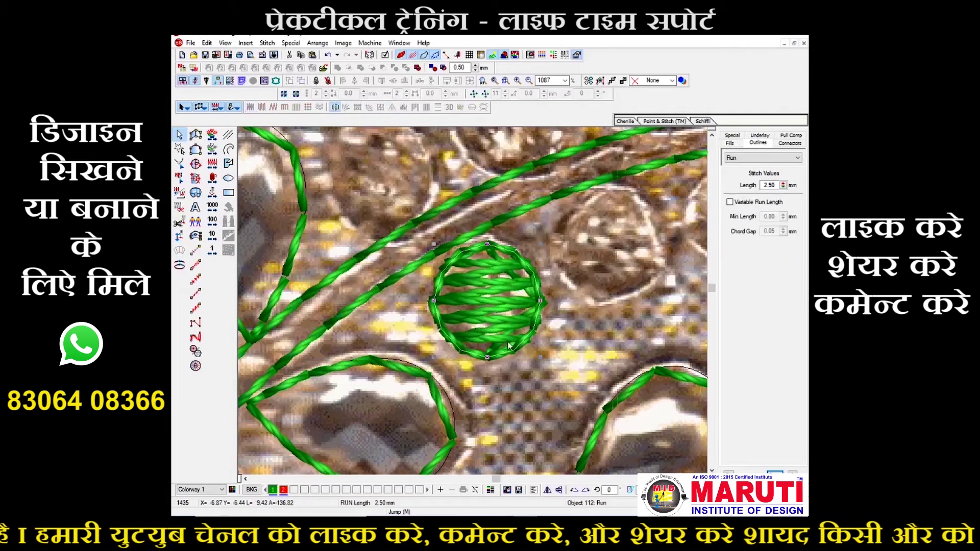
{"action": "left_click", "coordinate": [283, 489]}
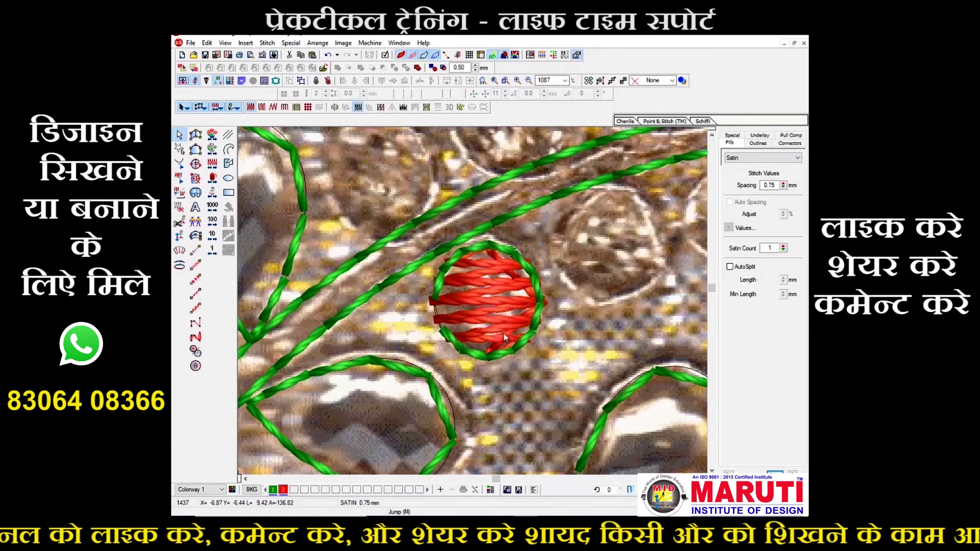
- Enlarge the circle's green Run outline slightly so it surrounds the red fill
{"action": "key", "text": "z"}
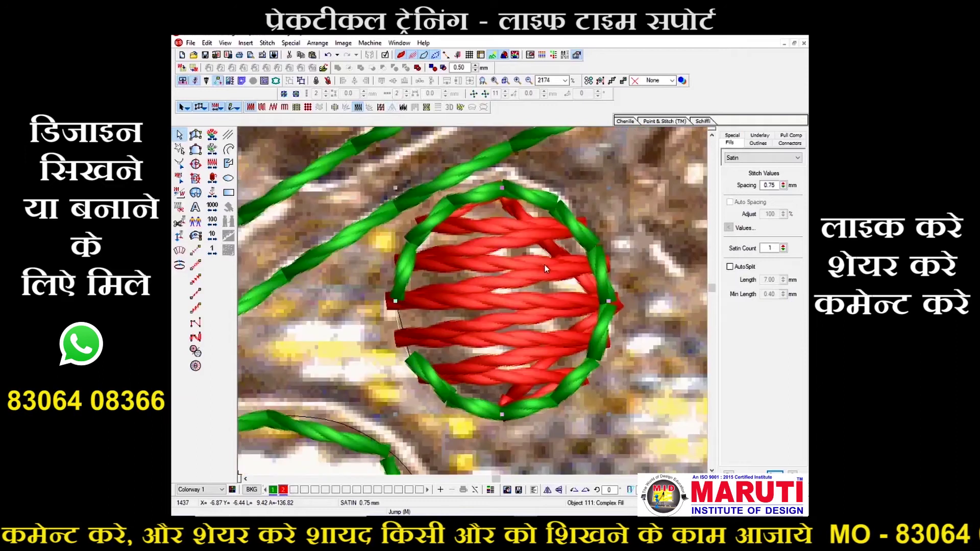
{"action": "left_click", "coordinate": [571, 216]}
{"action": "left_click_drag", "start_coordinate": [609, 188], "coordinate": [616, 183]}
{"action": "key", "text": "shift+z"}
{"action": "key", "text": "shift+z"}
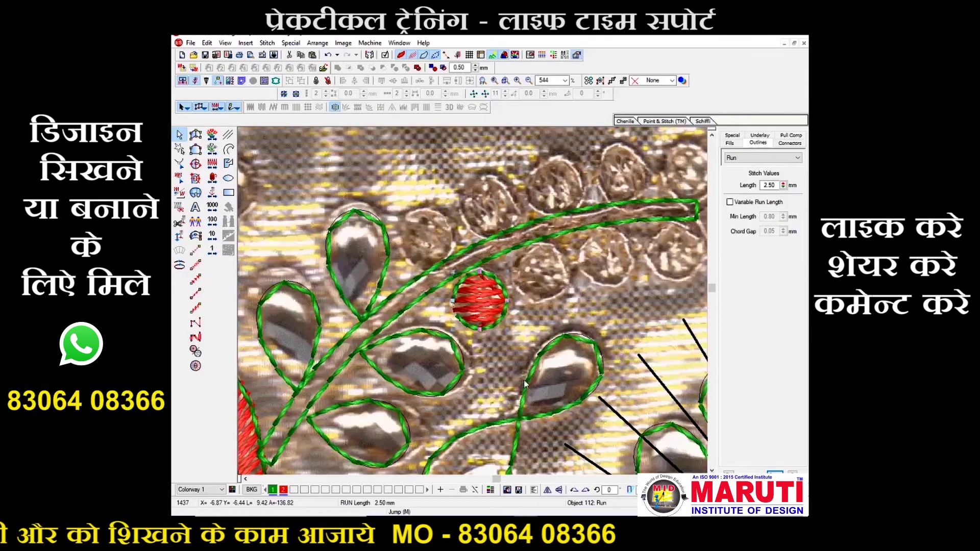
- Group the circle's fill and outline and duplicate it onto the other three round stones beneath the stem
{"action": "left_click", "coordinate": [489, 301], "text": "ctrl"}
{"action": "key", "text": "ctrl+g"}
{"action": "right_click", "coordinate": [540, 271]}
{"action": "right_click", "coordinate": [606, 254]}
{"action": "right_click", "coordinate": [673, 251]}
- Duplicate the grouped circle onto the round stone at the stem's tip and the five round stones above the stem
{"action": "key", "text": "p"}
{"action": "left_click_drag", "start_coordinate": [673, 251], "coordinate": [565, 269]}
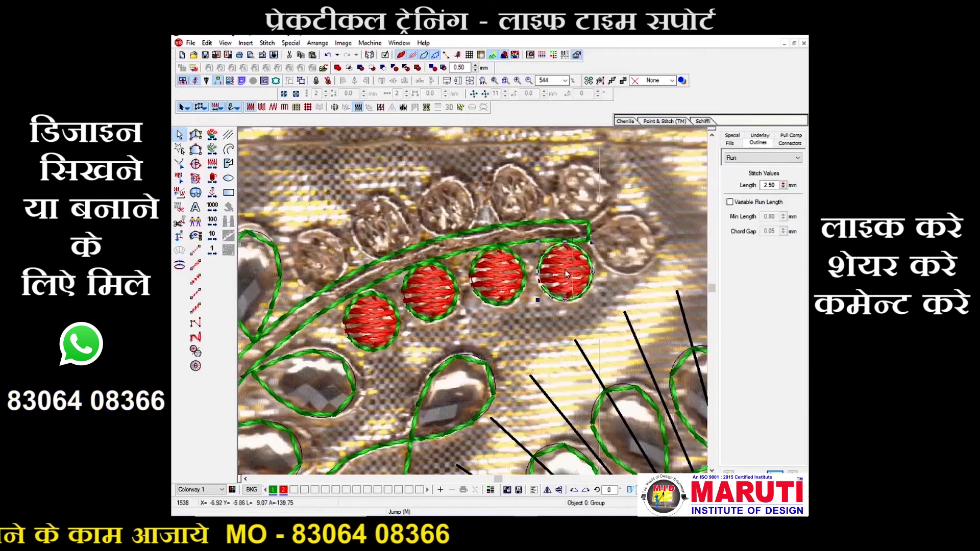
{"action": "right_click", "coordinate": [617, 230]}
{"action": "right_click", "coordinate": [583, 192]}
{"action": "right_click", "coordinate": [518, 196]}
{"action": "right_click", "coordinate": [450, 210]}
{"action": "right_click", "coordinate": [383, 231]}
{"action": "right_click", "coordinate": [321, 259]}
- Digitize a curved Input C satin stem through the left spray, from the notch of the red leaf to the spray's far end
{"action": "key", "text": "shift+z"}
{"action": "key", "text": "shift+z"}
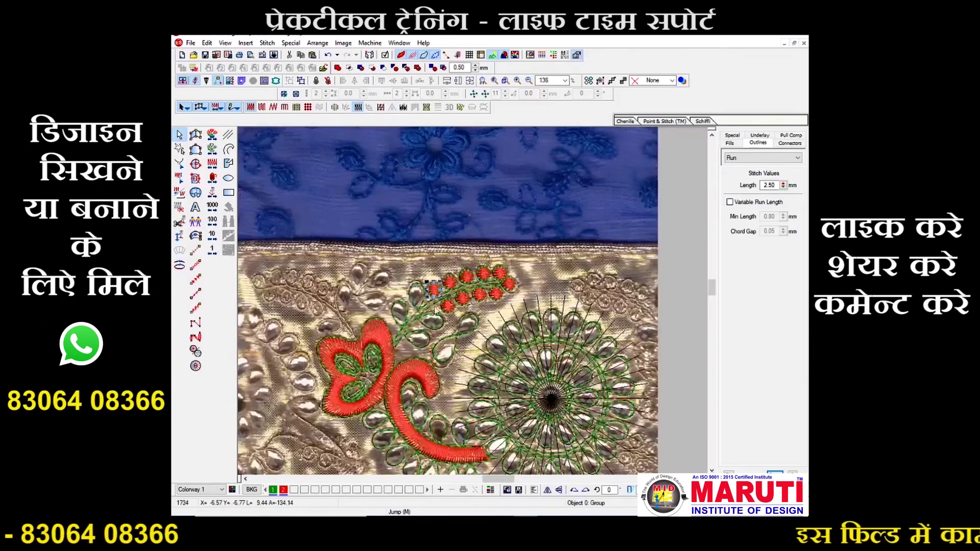
{"action": "scroll", "coordinate": [456, 335], "scroll_direction": "down", "scroll_amount": 1}
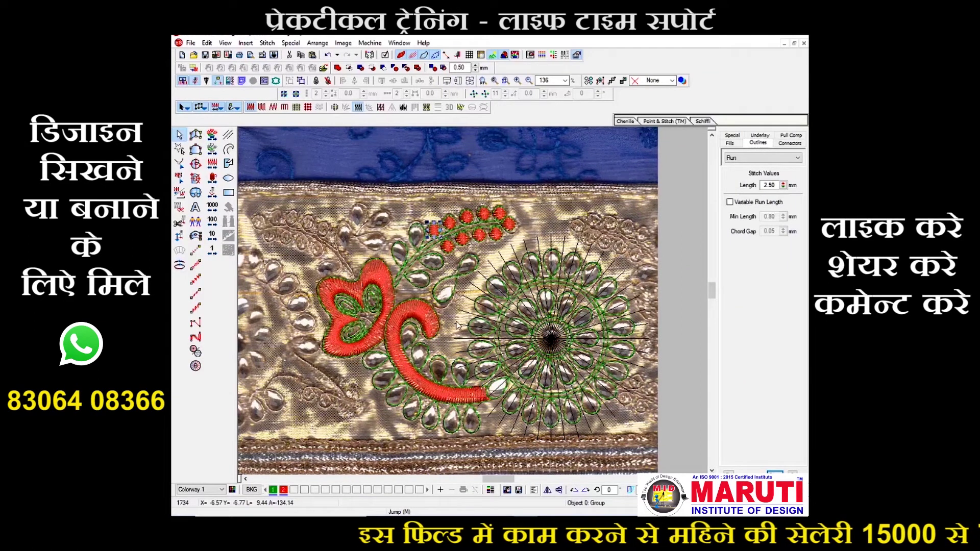
{"action": "key", "text": "b"}
{"action": "left_click_drag", "start_coordinate": [270, 184], "coordinate": [424, 326]}
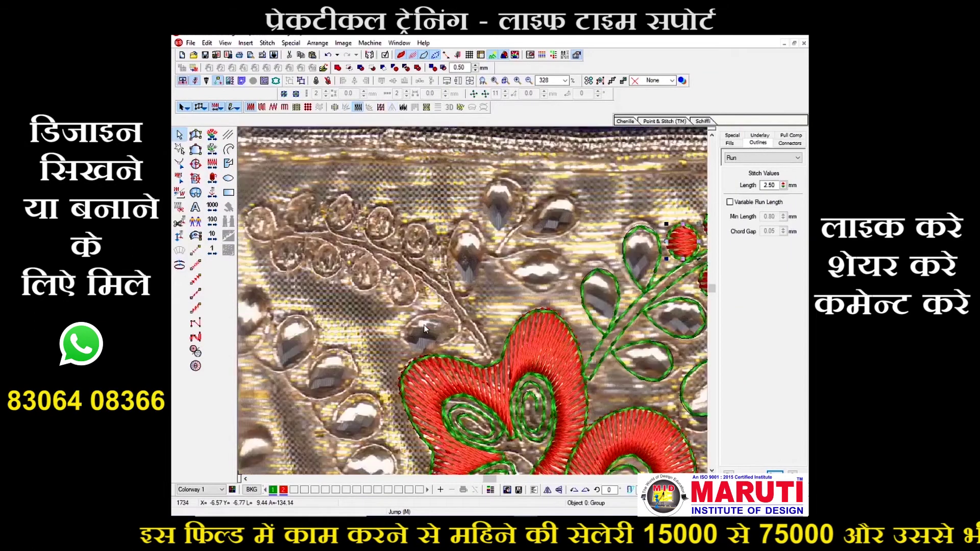
{"action": "left_click", "coordinate": [196, 237]}
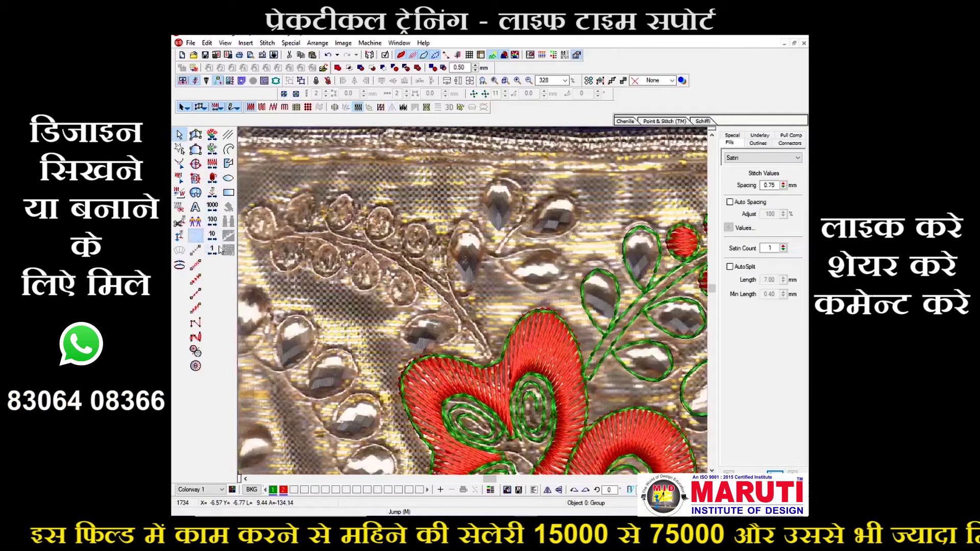
{"action": "left_click", "coordinate": [493, 364]}
{"action": "right_click", "coordinate": [416, 270]}
{"action": "left_click", "coordinate": [277, 233]}
{"action": "key", "text": "Return"}
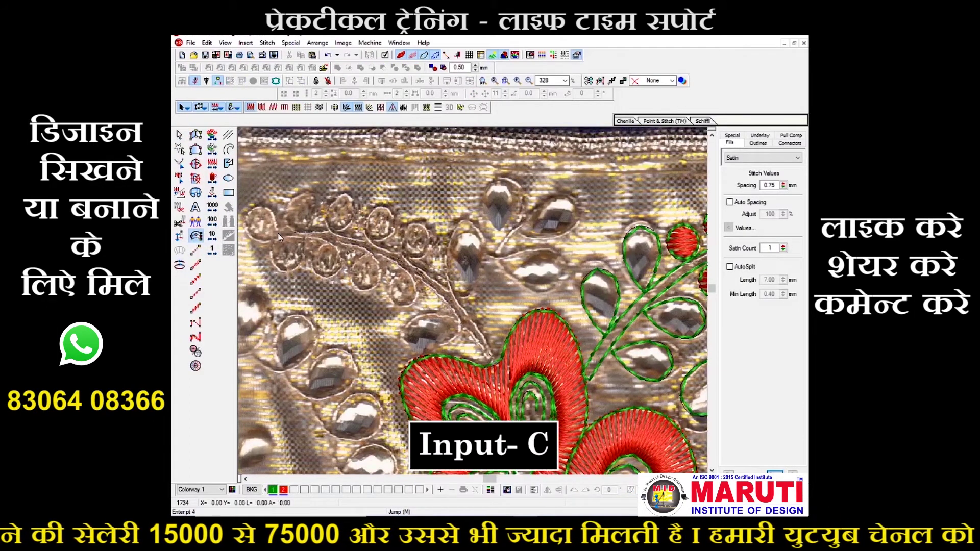
{"action": "left_click", "coordinate": [430, 278]}
{"action": "key", "text": "Escape"}
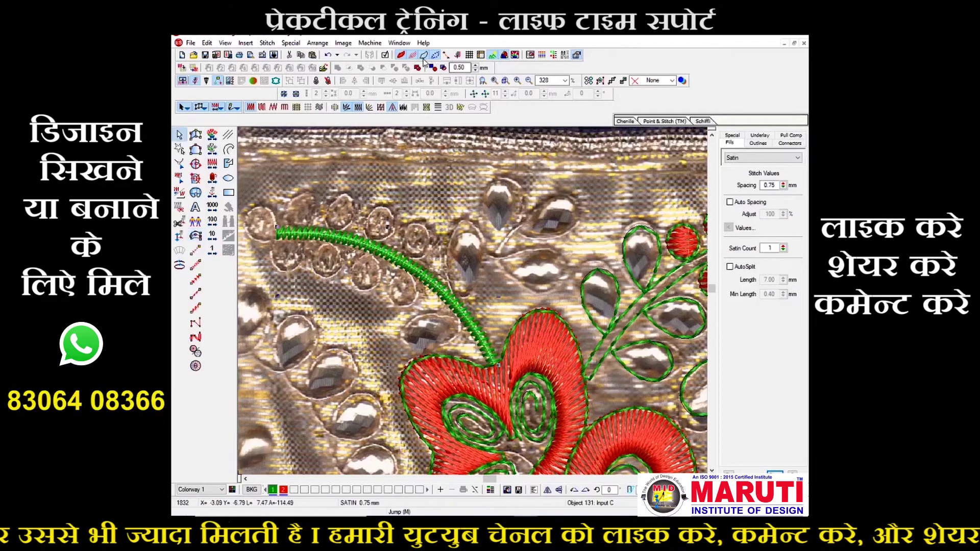
- Convert the left spray's stem to a Fusion Fill and replace it with a Run outline along its edge
{"action": "left_click", "coordinate": [422, 274]}
{"action": "key", "text": "alt+i"}
{"action": "key", "text": "o"}
{"action": "left_click", "coordinate": [458, 358]}
{"action": "left_click", "coordinate": [460, 314]}
{"action": "key", "text": "z"}
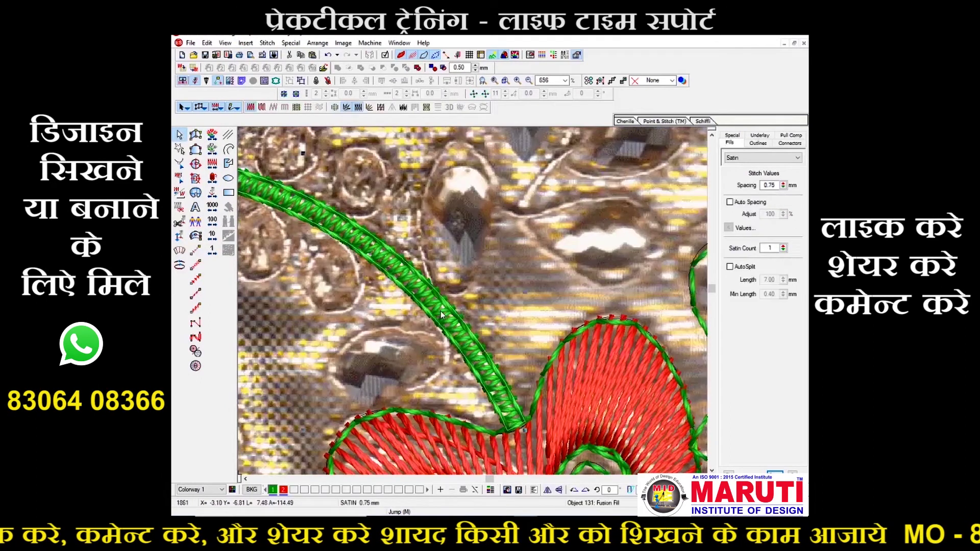
{"action": "key", "text": "Escape"}
- Duplicate a stone outline from the right spray onto the stone beneath the left stem and rotate it to fit
{"action": "key", "text": "shift+z"}
{"action": "key", "text": "shift+z"}
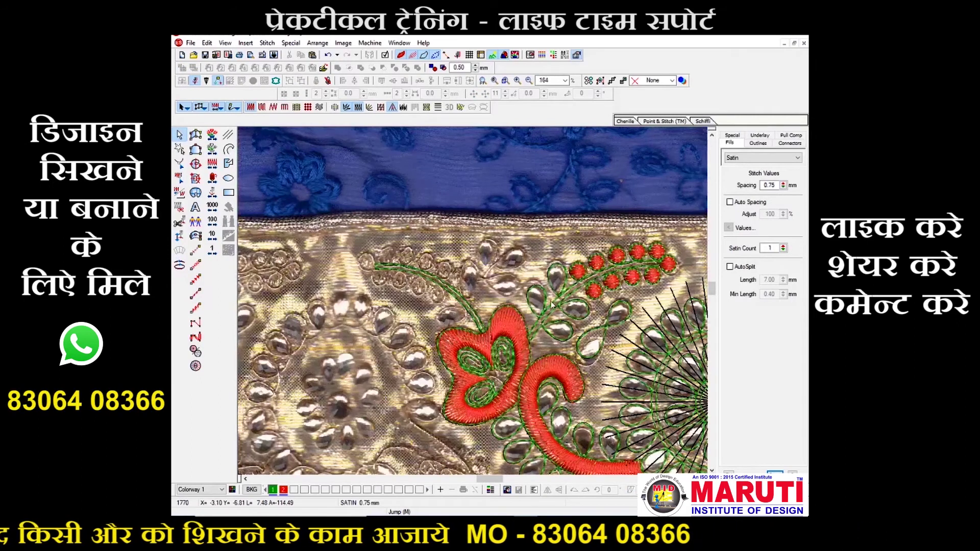
{"action": "left_click", "coordinate": [547, 307]}
{"action": "key", "text": "z"}
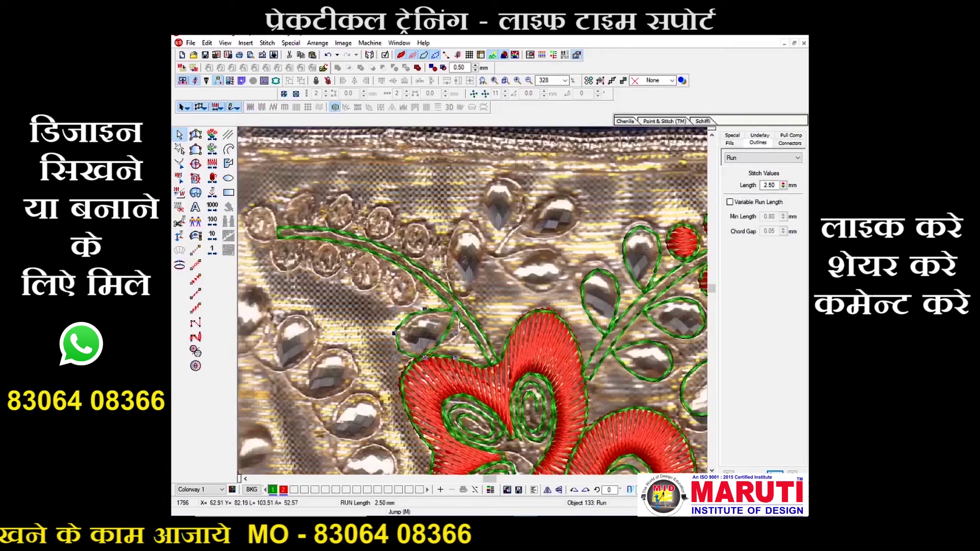
{"action": "left_click_drag", "start_coordinate": [455, 308], "coordinate": [463, 322]}
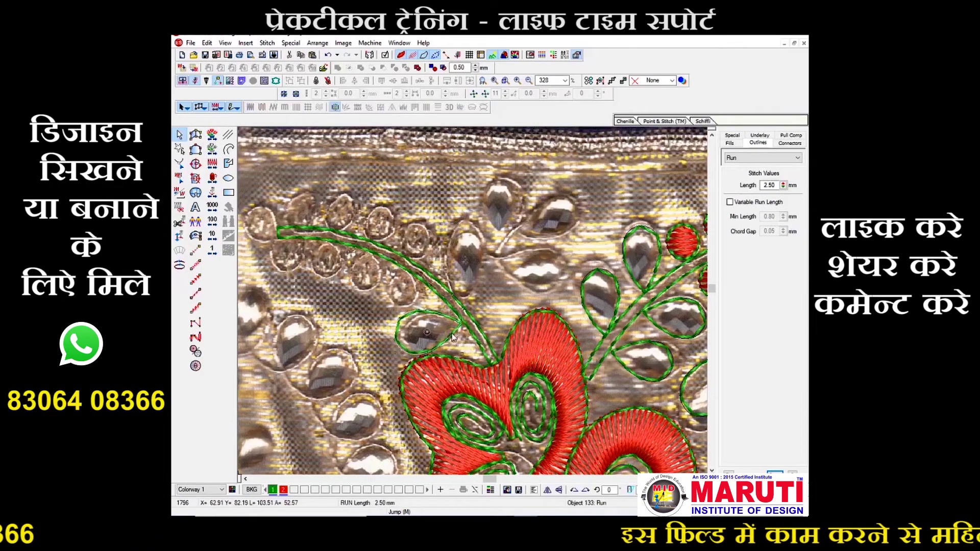
- Copy a red circle group from the right spray onto the left spray's nearest upper round stone and delete the surplus duplicate
{"action": "key", "text": "shift+z"}
{"action": "left_click", "coordinate": [578, 272]}
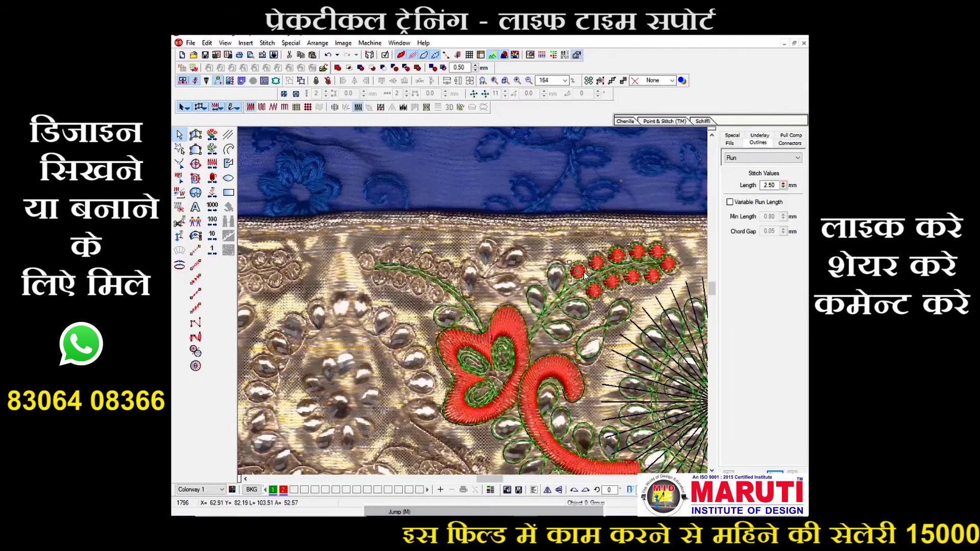
{"action": "left_click_drag", "start_coordinate": [578, 271], "coordinate": [425, 244]}
{"action": "key", "text": "z"}
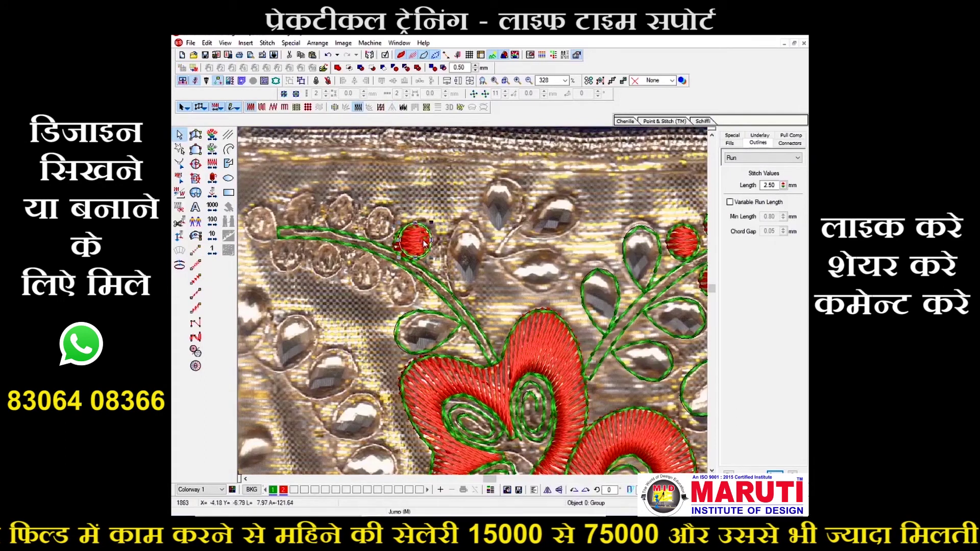
{"action": "key", "text": "Delete"}
- Duplicate the red circle group onto the remaining round stones above, below and at the tip of the left stem
{"action": "key", "text": "b"}
{"action": "left_click_drag", "start_coordinate": [276, 198], "coordinate": [456, 311]}
{"action": "left_click_drag", "start_coordinate": [590, 284], "coordinate": [423, 202]}
{"action": "key", "text": "shift+z"}
{"action": "left_click_drag", "start_coordinate": [447, 242], "coordinate": [400, 237]}
{"action": "left_click_drag", "start_coordinate": [398, 238], "coordinate": [348, 267]}
{"action": "left_click_drag", "start_coordinate": [342, 268], "coordinate": [383, 296]}
{"action": "left_click_drag", "start_coordinate": [386, 296], "coordinate": [443, 301]}
{"action": "left_click", "coordinate": [435, 305]}
{"action": "left_click", "coordinate": [483, 321]}
{"action": "left_click", "coordinate": [524, 345]}
- Digitize a short curved Input C satin stem branching from the left stem up between the four teardrop stones
{"action": "key", "text": "shift+z"}
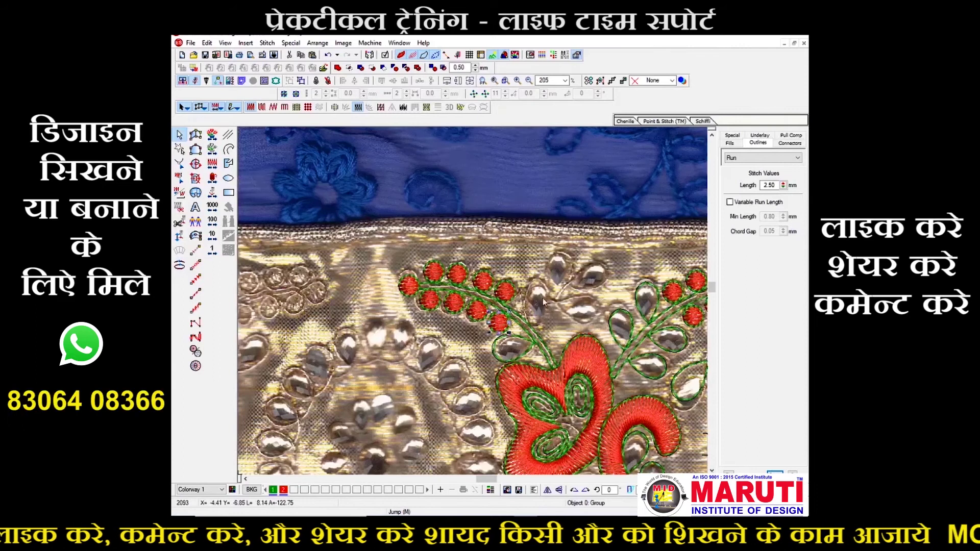
{"action": "key", "text": "b"}
{"action": "left_click", "coordinate": [633, 377]}
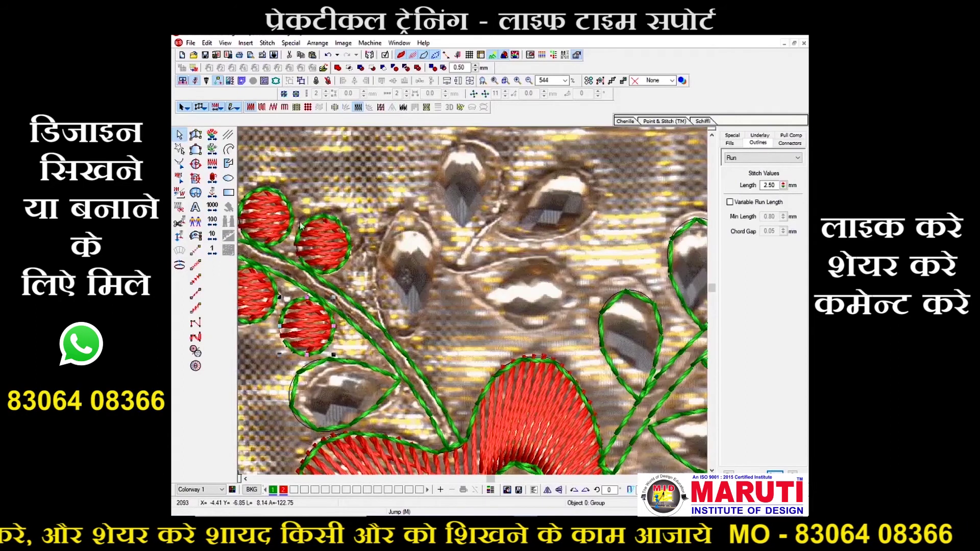
{"action": "left_click", "coordinate": [196, 235]}
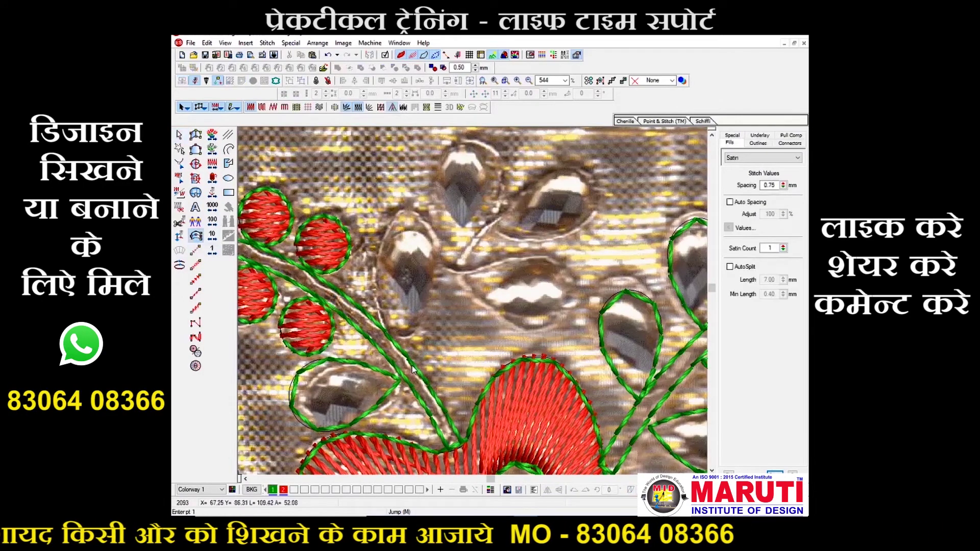
{"action": "left_click", "coordinate": [494, 226]}
{"action": "key", "text": "Return"}
{"action": "left_click", "coordinate": [446, 295]}
{"action": "left_click", "coordinate": [446, 297]}
{"action": "key", "text": "Escape"}
- Outline the short left-spray stem with a Run object at 0.00 mm fixed offset, count 1, and delete its satin fill
{"action": "left_click", "coordinate": [430, 68]}
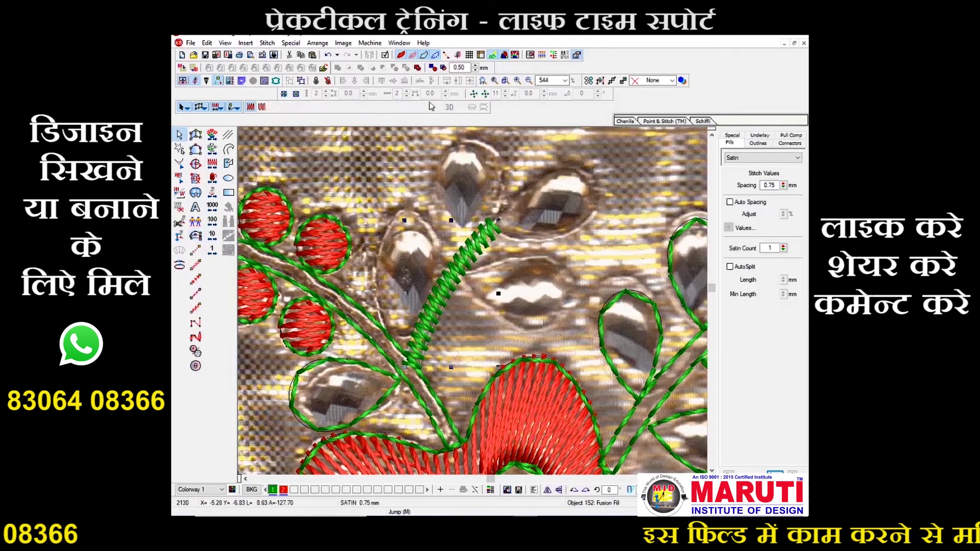
{"action": "key", "text": "alt+i"}
{"action": "key", "text": "o"}
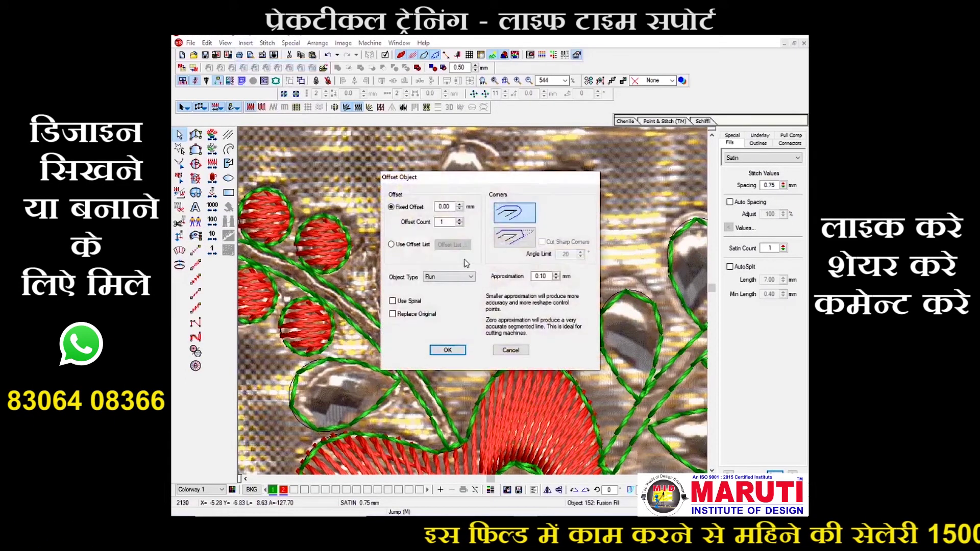
{"action": "left_click", "coordinate": [448, 352]}
{"action": "key", "text": "z"}
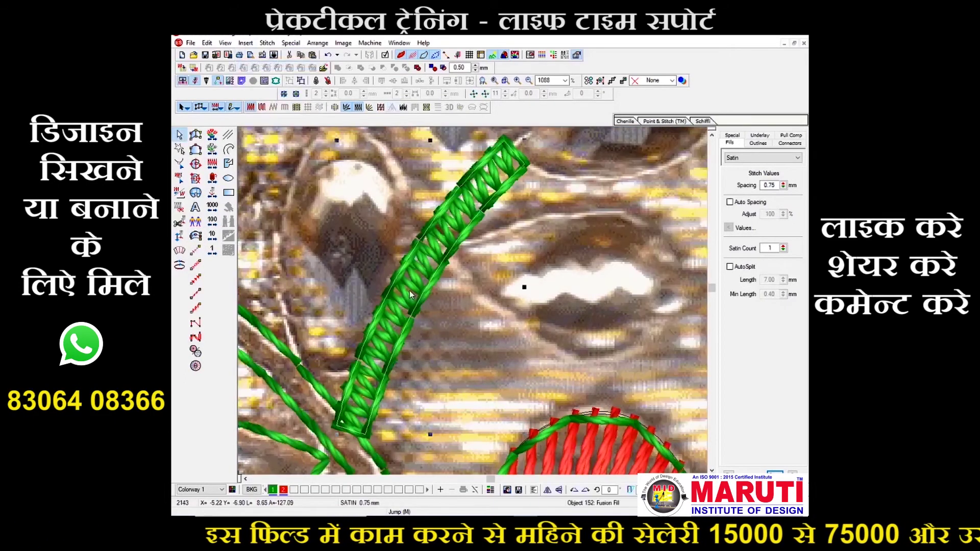
{"action": "key", "text": "Delete"}
{"action": "key", "text": "shift+z"}
{"action": "key", "text": "shift+z"}
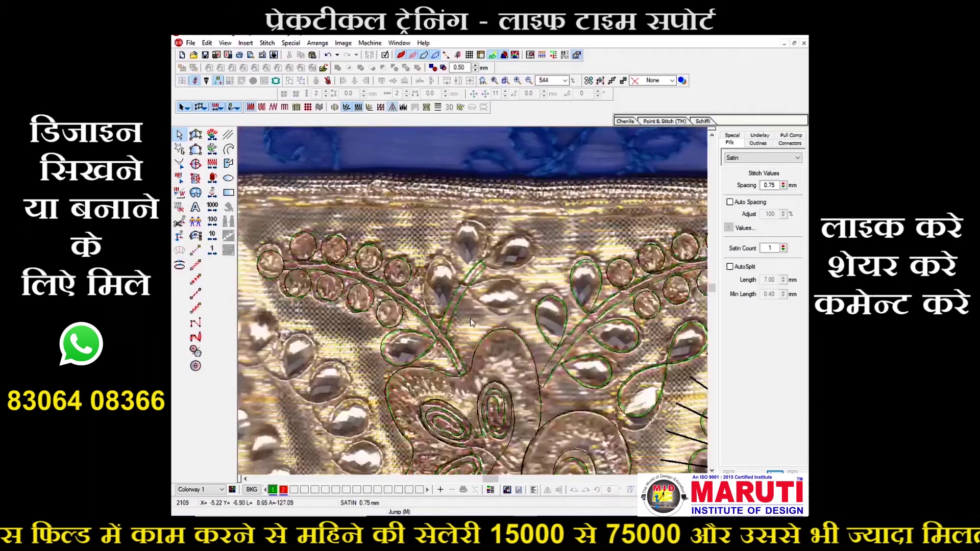
- Copy the stone outline beneath the left stem onto the teardrop stone left of the short branch and rotate it upright
{"action": "left_click", "coordinate": [433, 343]}
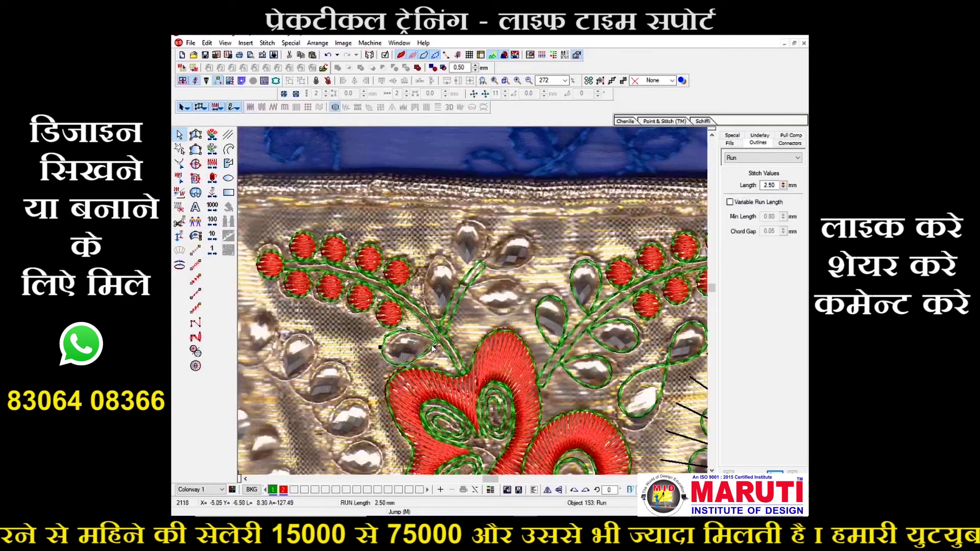
{"action": "left_click", "coordinate": [442, 292]}
{"action": "left_click", "coordinate": [443, 271]}
{"action": "left_click_drag", "start_coordinate": [445, 271], "coordinate": [443, 313]}
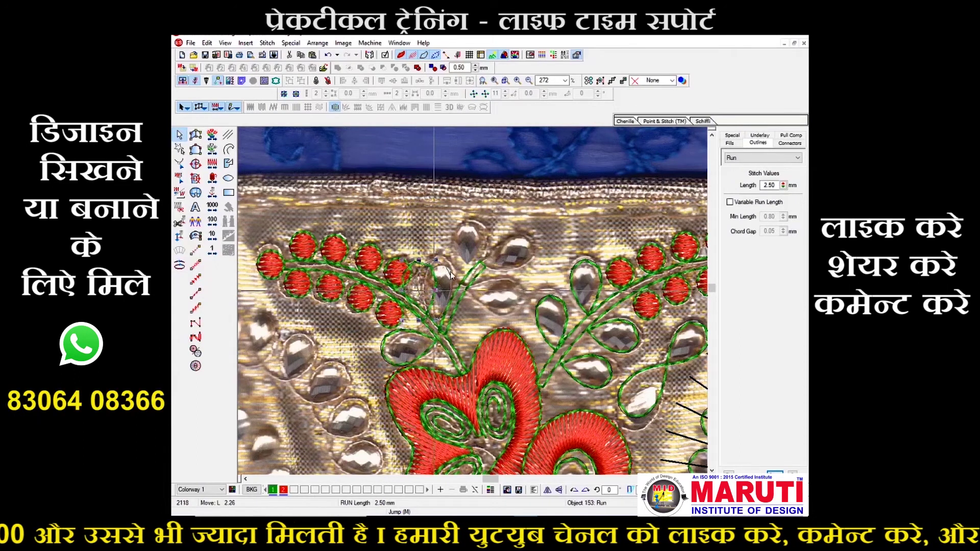
{"action": "left_click", "coordinate": [451, 271]}
{"action": "left_click_drag", "start_coordinate": [453, 260], "coordinate": [455, 262]}
{"action": "key", "text": "Escape"}
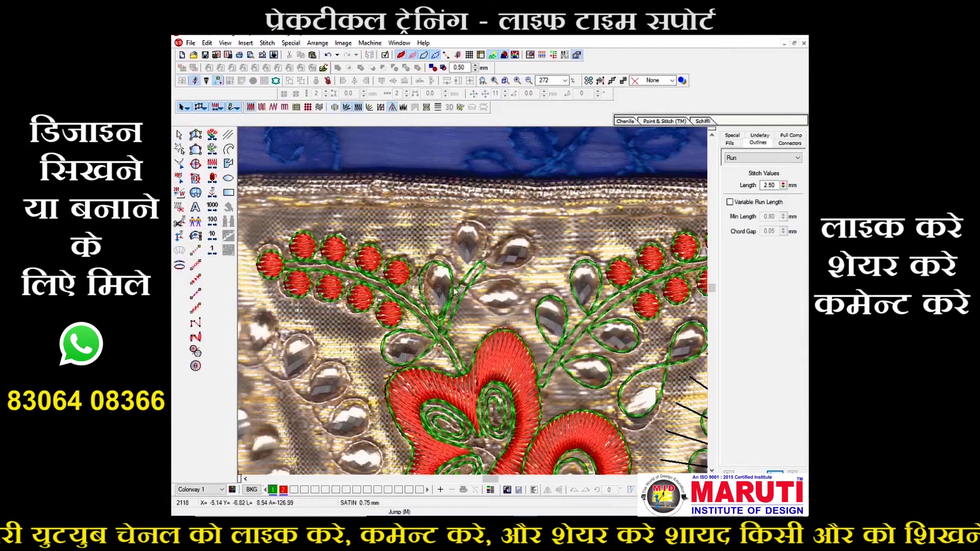
- Duplicate a teardrop outline onto the upper-right stone at the short branch's tip, then rotate and shift it to fit
{"action": "left_click", "coordinate": [443, 317]}
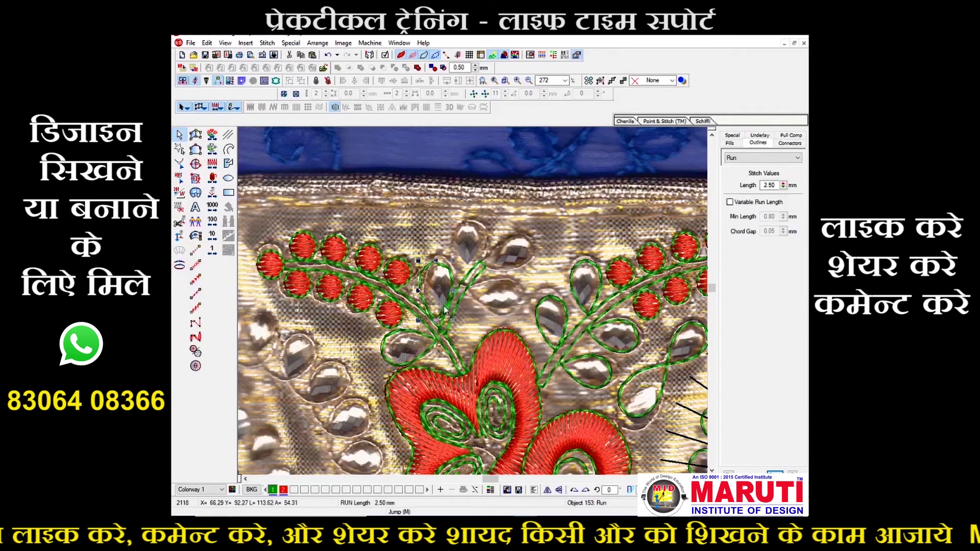
{"action": "left_click", "coordinate": [545, 302]}
{"action": "key", "text": "ctrl+d"}
{"action": "left_click_drag", "start_coordinate": [544, 299], "coordinate": [514, 238]}
{"action": "key", "text": "b"}
{"action": "left_click_drag", "start_coordinate": [416, 190], "coordinate": [567, 310]}
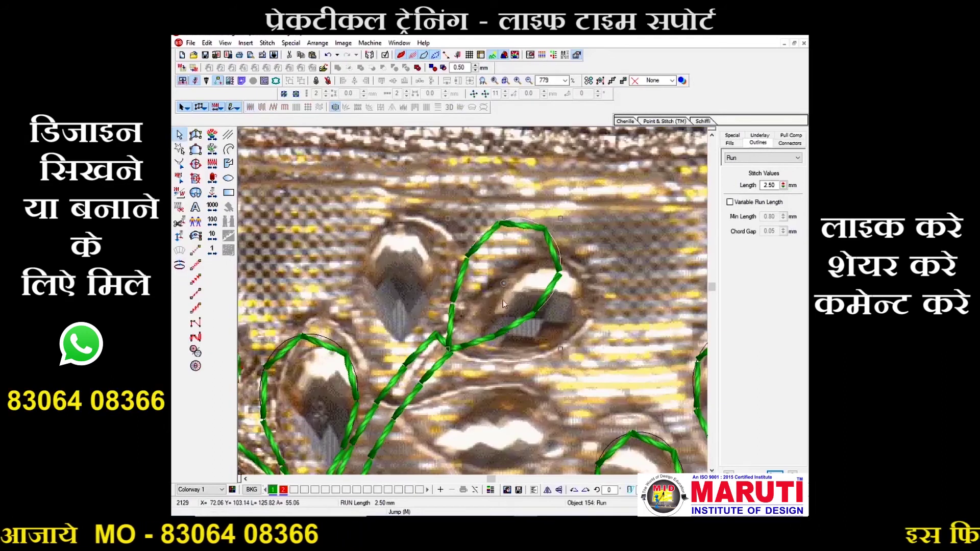
{"action": "left_click_drag", "start_coordinate": [560, 219], "coordinate": [554, 320]}
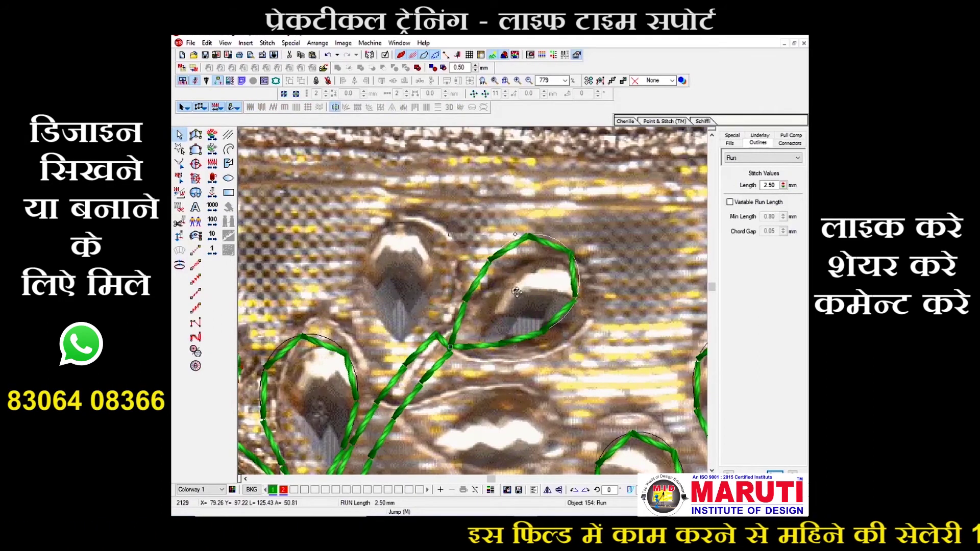
{"action": "left_click_drag", "start_coordinate": [580, 233], "coordinate": [589, 250]}
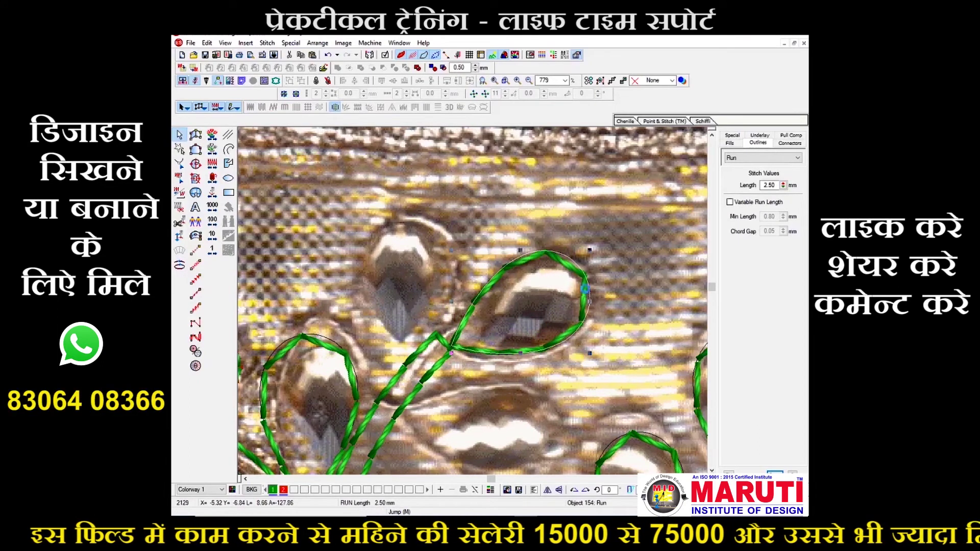
- Duplicate the tip stone's outline onto the topmost teardrop stone and rotate it upright to fit
{"action": "key", "text": "ctrl+d"}
{"action": "left_click_drag", "start_coordinate": [588, 301], "coordinate": [548, 299]}
{"action": "left_click", "coordinate": [547, 299]}
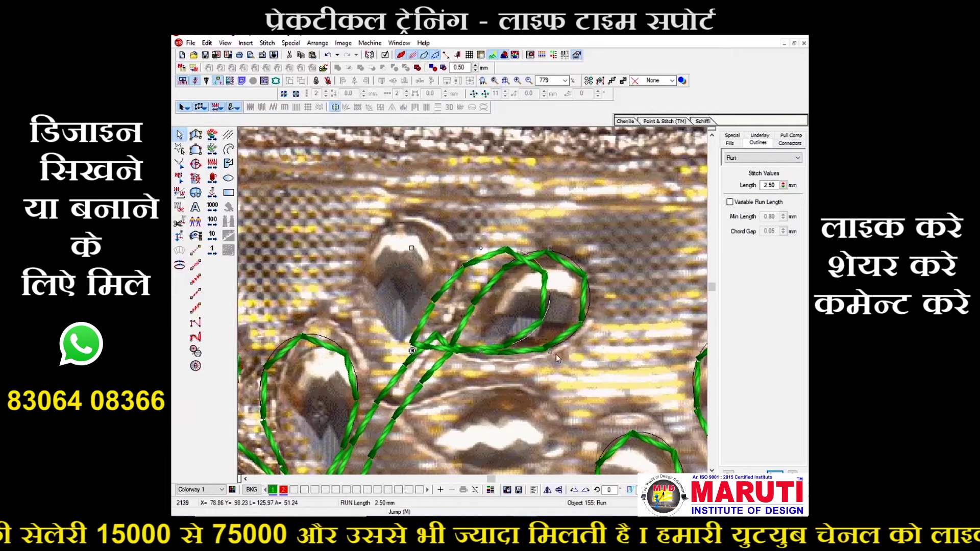
{"action": "left_click_drag", "start_coordinate": [548, 352], "coordinate": [435, 265]}
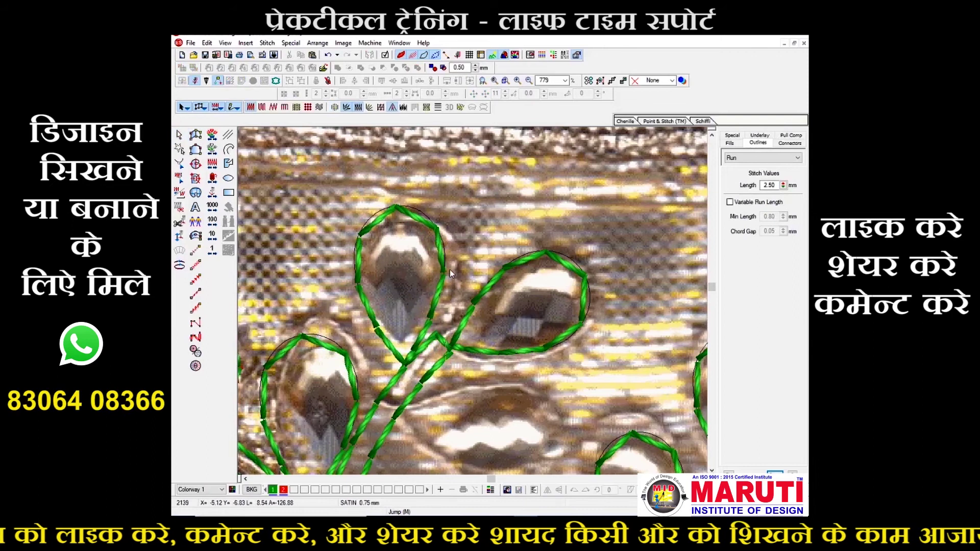
- Duplicate the teardrop outline onto the horizontal stone beneath the short branch's tip and rotate it to fit
{"action": "scroll", "coordinate": [449, 269], "scroll_direction": "down", "scroll_amount": 3}
{"action": "key", "text": "ctrl+d"}
{"action": "left_click_drag", "start_coordinate": [427, 205], "coordinate": [495, 306]}
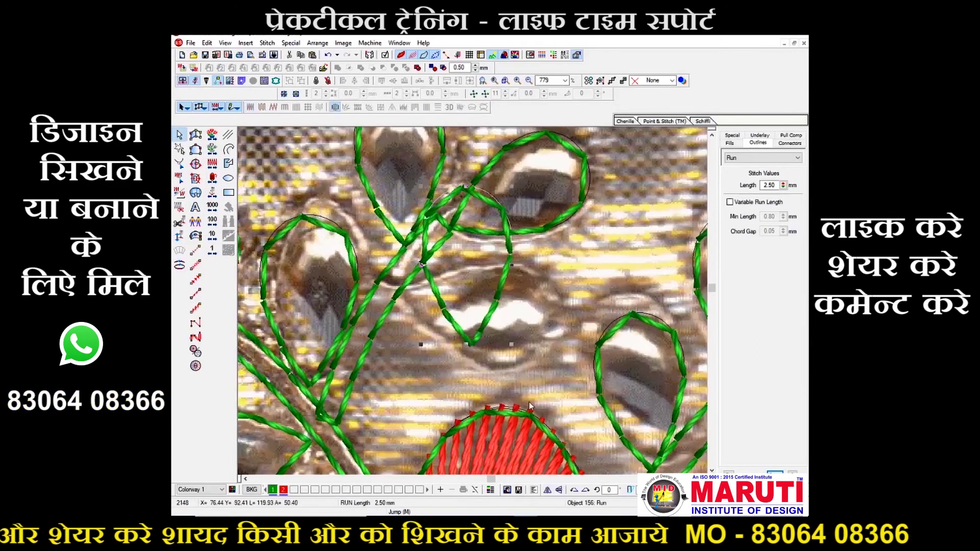
{"action": "left_click", "coordinate": [586, 491]}
{"action": "left_click", "coordinate": [586, 491]}
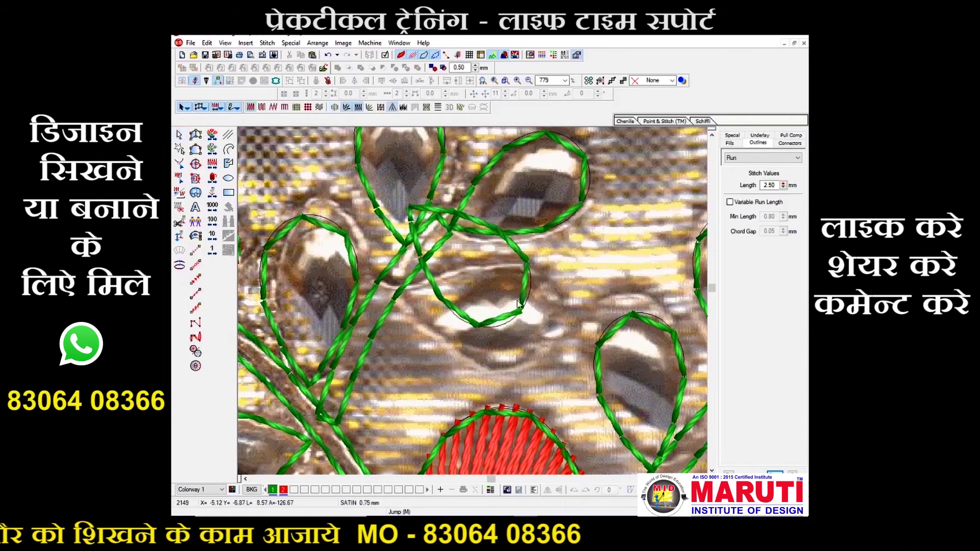
{"action": "left_click_drag", "start_coordinate": [503, 323], "coordinate": [501, 405]}
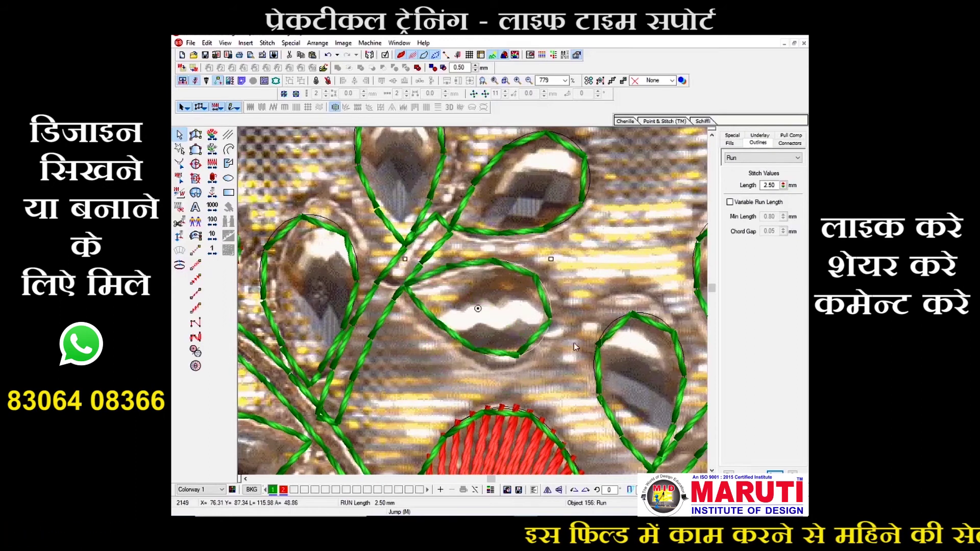
- Examine the whole stitched motif with the scanned image temporarily hidden and the black radial lines over the round flower switched off
{"action": "key", "text": "shift+z"}
{"action": "key", "text": "shift+z"}
{"action": "key", "text": "shift+z"}
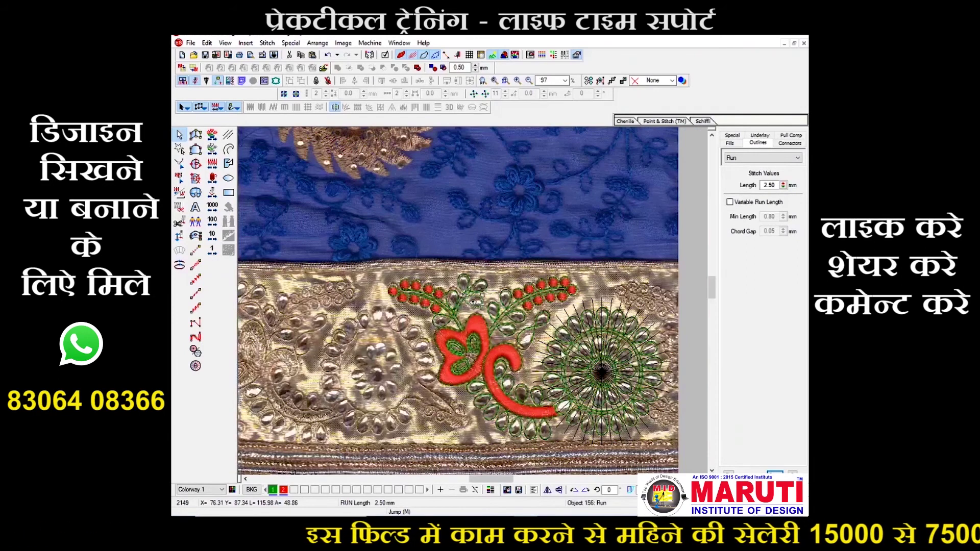
{"action": "key", "text": "d"}
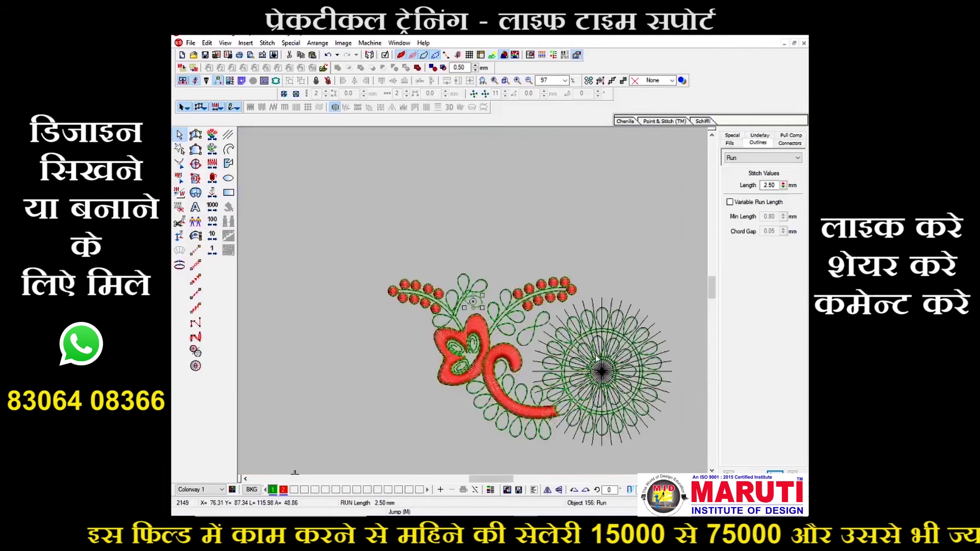
{"action": "key", "text": "d"}
{"action": "left_click", "coordinate": [508, 55]}
{"action": "key", "text": "d"}
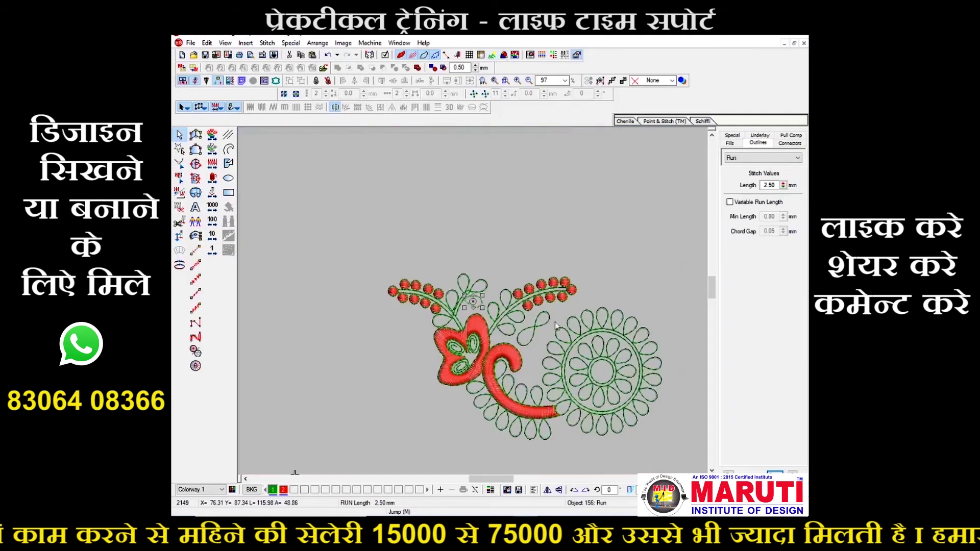
{"action": "key", "text": "ctrl+a"}
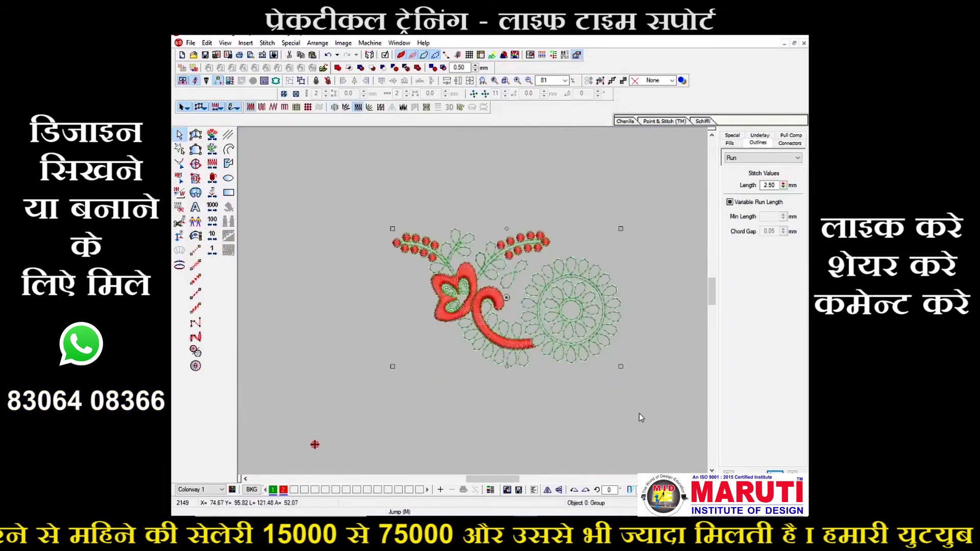
{"action": "key", "text": "t"}
{"action": "key", "text": "Escape"}
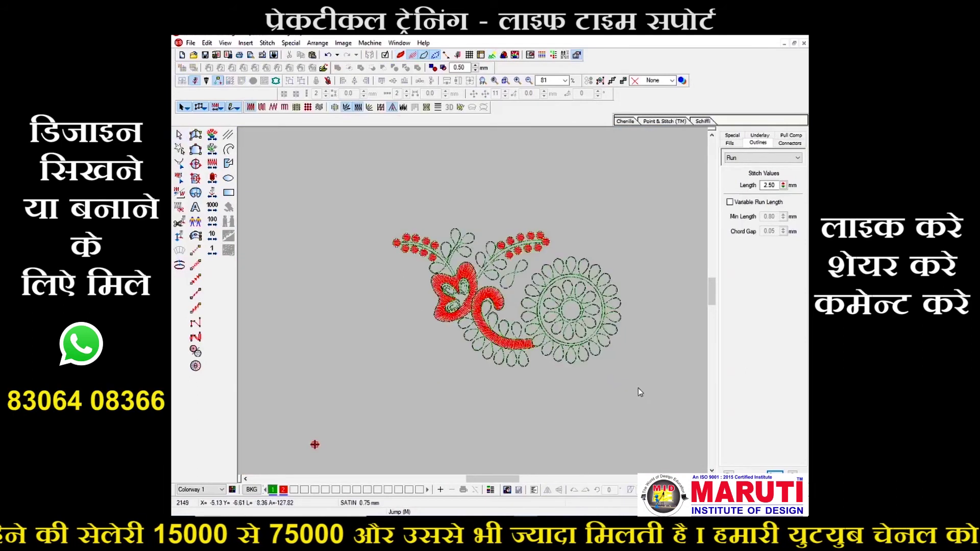
{"action": "key", "text": "d"}
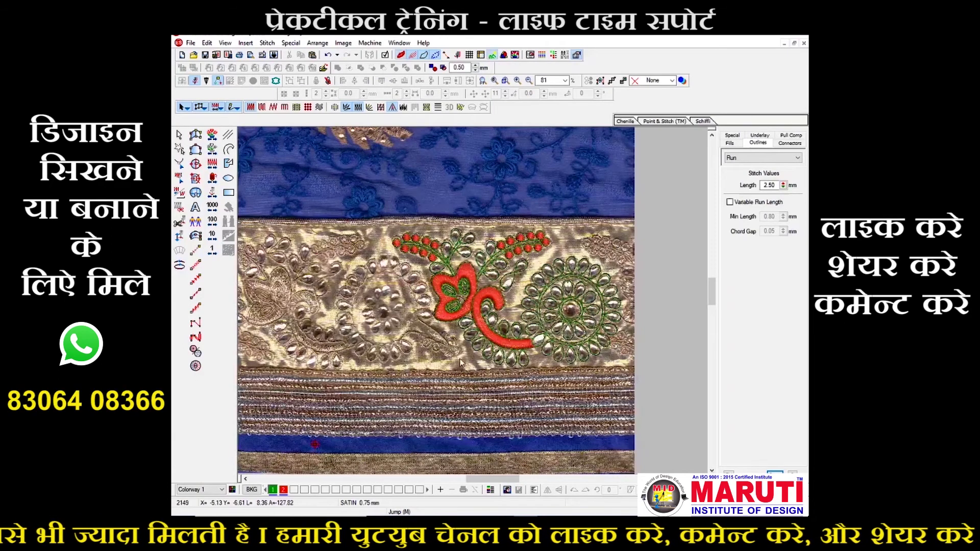
- Digitize a curved Input C satin stem between the round stones of the small spray near the scan's lower-left border edge
{"action": "left_click_drag", "start_coordinate": [479, 478], "coordinate": [470, 479]}
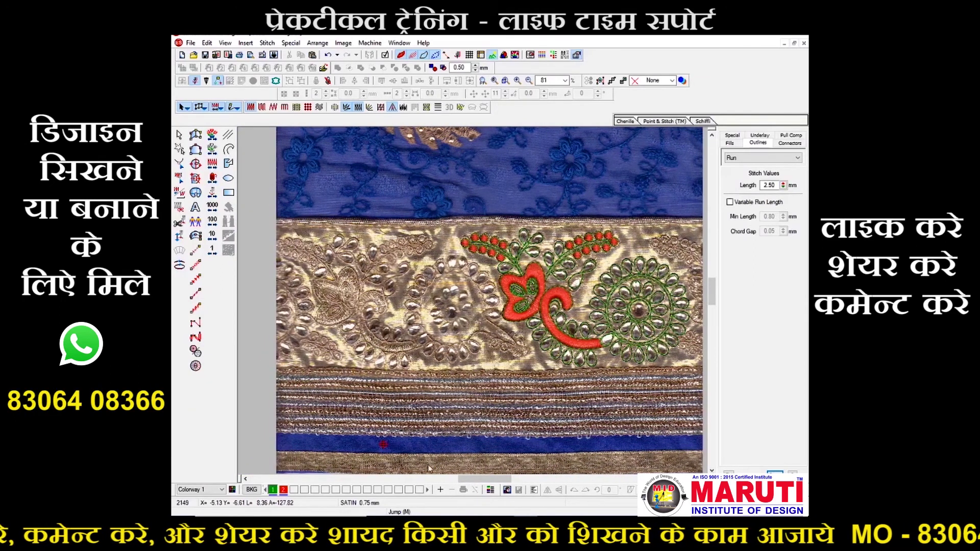
{"action": "key", "text": "b"}
{"action": "left_click_drag", "start_coordinate": [279, 314], "coordinate": [370, 385]}
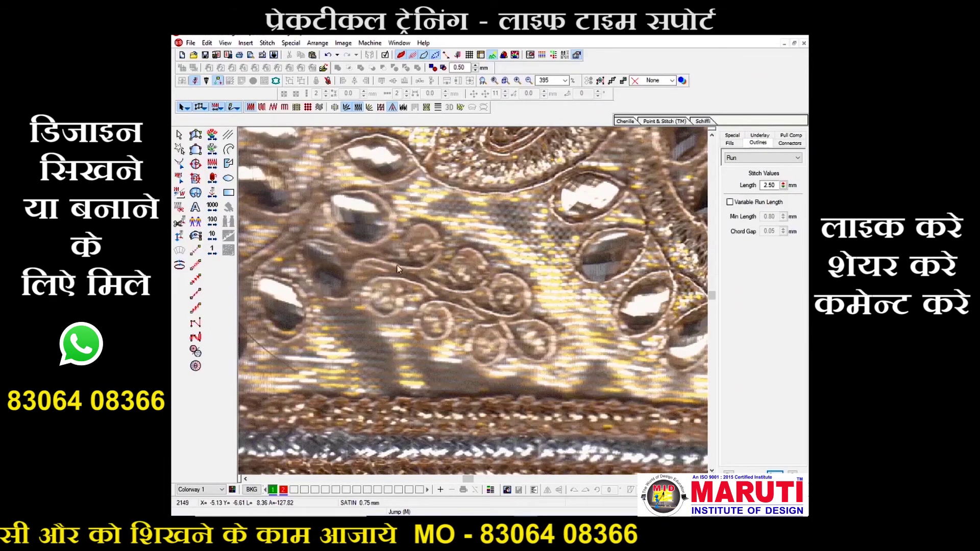
{"action": "left_click", "coordinate": [196, 236]}
{"action": "left_click", "coordinate": [364, 257]}
{"action": "left_click", "coordinate": [449, 289]}
{"action": "left_click", "coordinate": [503, 325]}
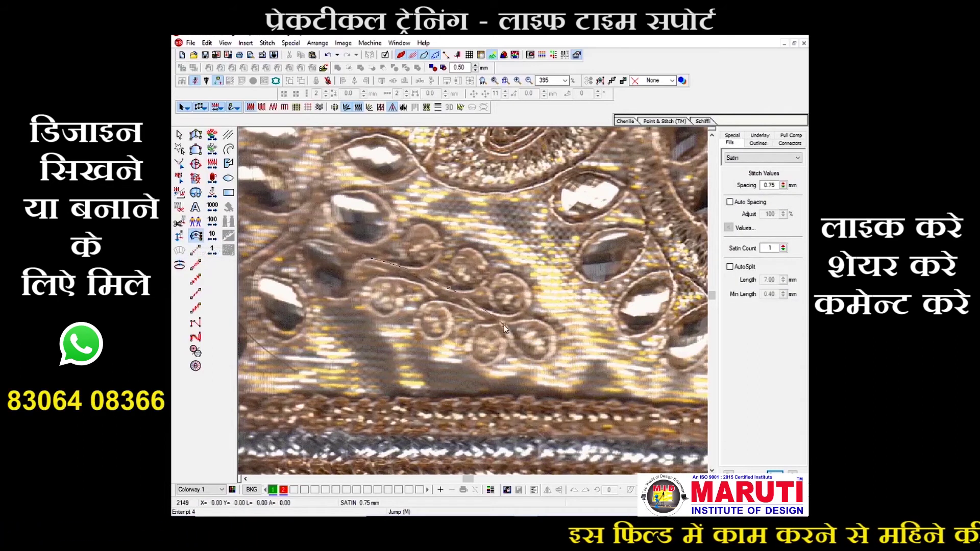
{"action": "left_click", "coordinate": [444, 298]}
{"action": "left_click", "coordinate": [455, 284]}
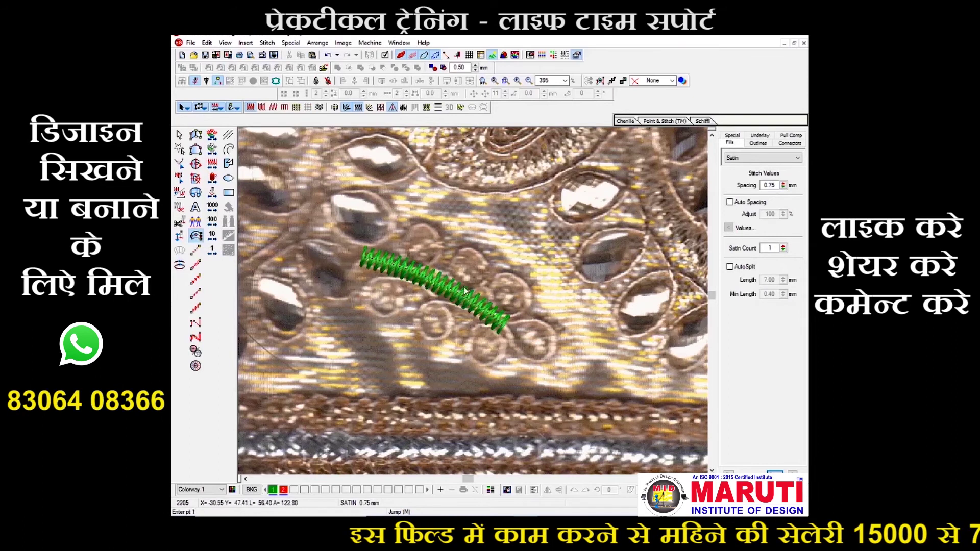
- Outline the lower-left spray's stem with a Run object at 0.00 mm fixed offset, count 1, and delete its satin fill
{"action": "key", "text": "Escape"}
{"action": "left_click", "coordinate": [417, 68]}
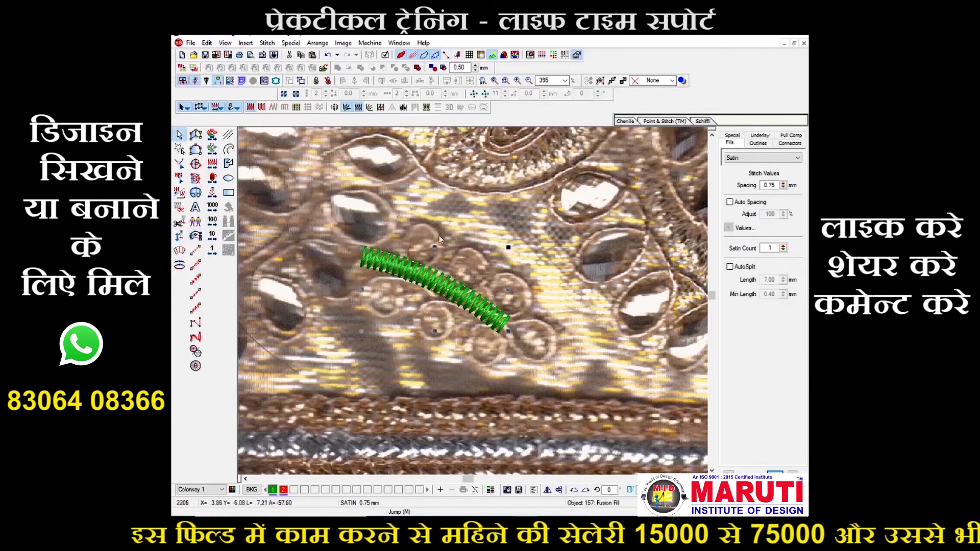
{"action": "left_click", "coordinate": [418, 80]}
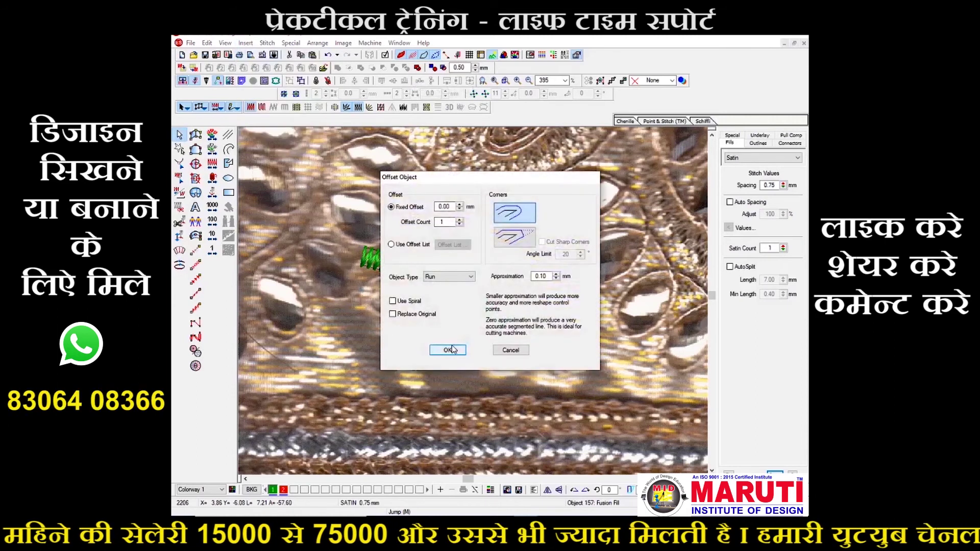
{"action": "left_click", "coordinate": [447, 350]}
{"action": "scroll", "coordinate": [461, 323], "scroll_direction": "up", "scroll_amount": 1}
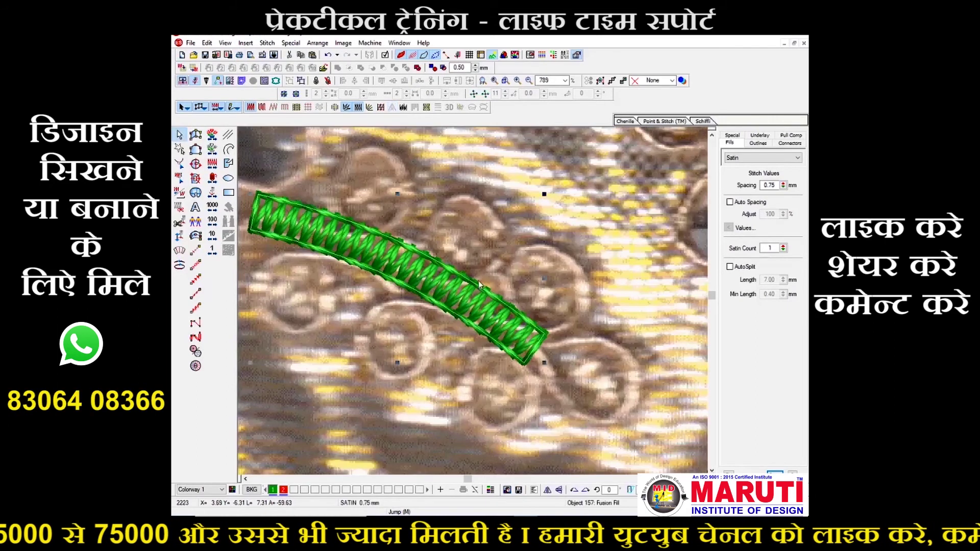
{"action": "key", "text": "Delete"}
{"action": "scroll", "coordinate": [531, 288], "scroll_direction": "down", "scroll_amount": 2}
{"action": "scroll", "coordinate": [532, 274], "scroll_direction": "down", "scroll_amount": 1}
{"action": "scroll", "coordinate": [549, 267], "scroll_direction": "up", "scroll_amount": 2}
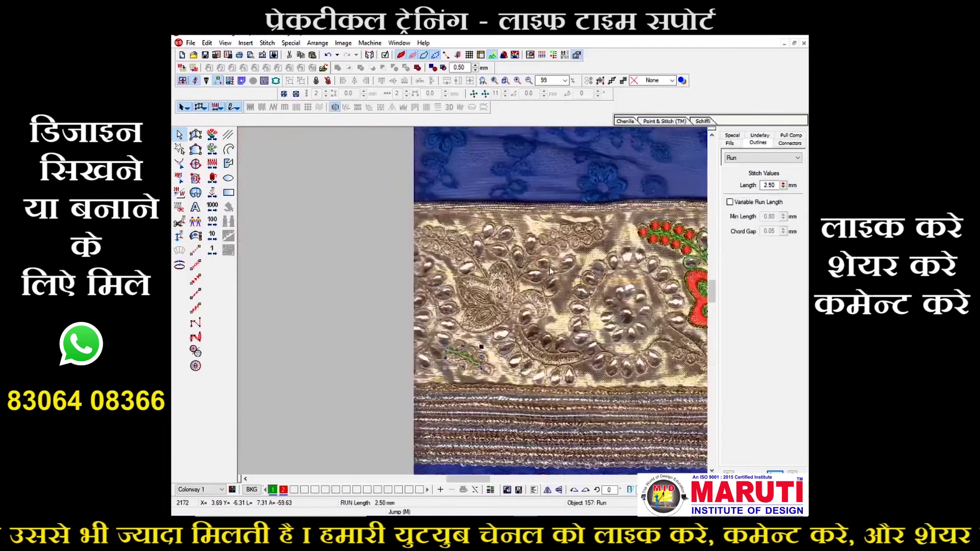
- Copy a red circle group from the finished left spray onto the first two round stones beneath the lower-left stem
{"action": "left_click", "coordinate": [655, 301]}
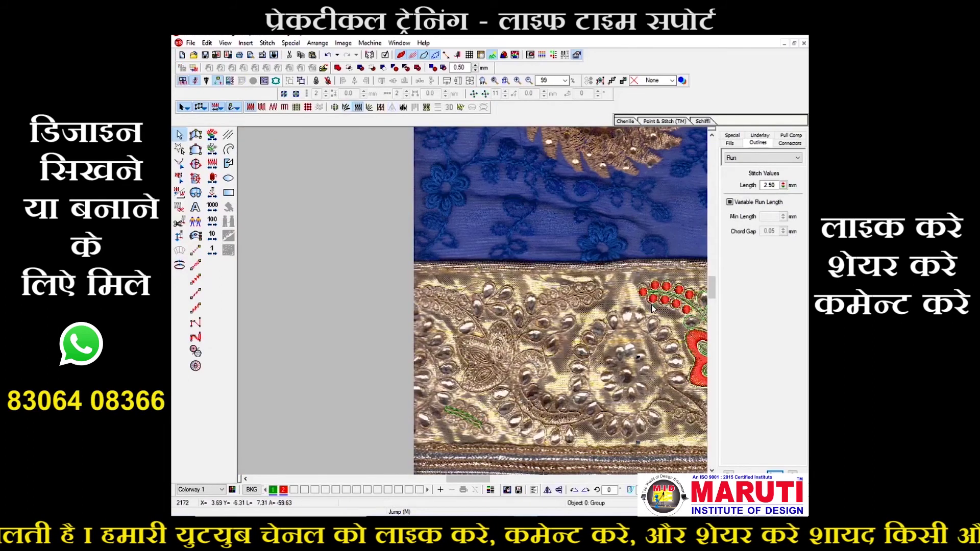
{"action": "key", "text": "Escape"}
{"action": "left_click", "coordinate": [654, 304]}
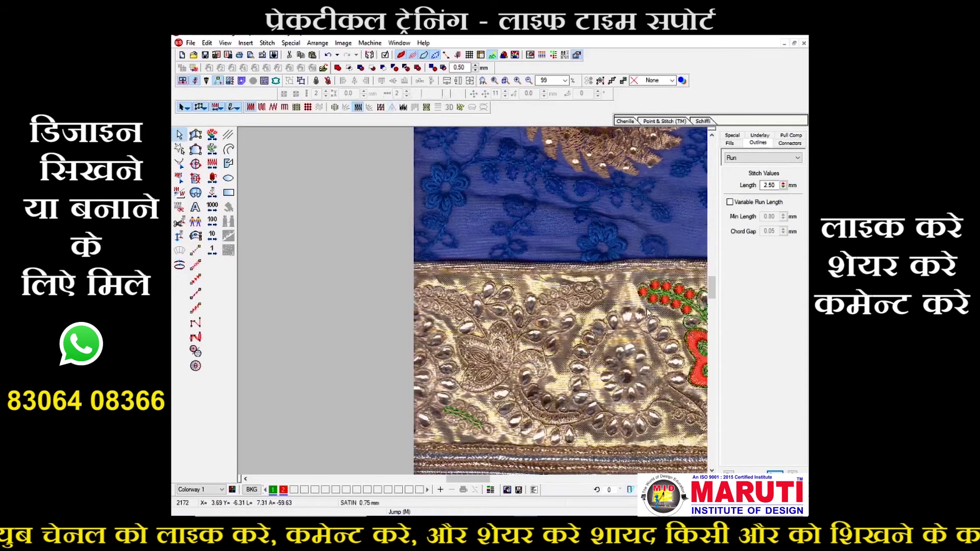
{"action": "left_click_drag", "start_coordinate": [647, 310], "coordinate": [494, 394]}
{"action": "key", "text": "b"}
{"action": "left_click_drag", "start_coordinate": [431, 375], "coordinate": [559, 274]}
{"action": "key", "text": "p"}
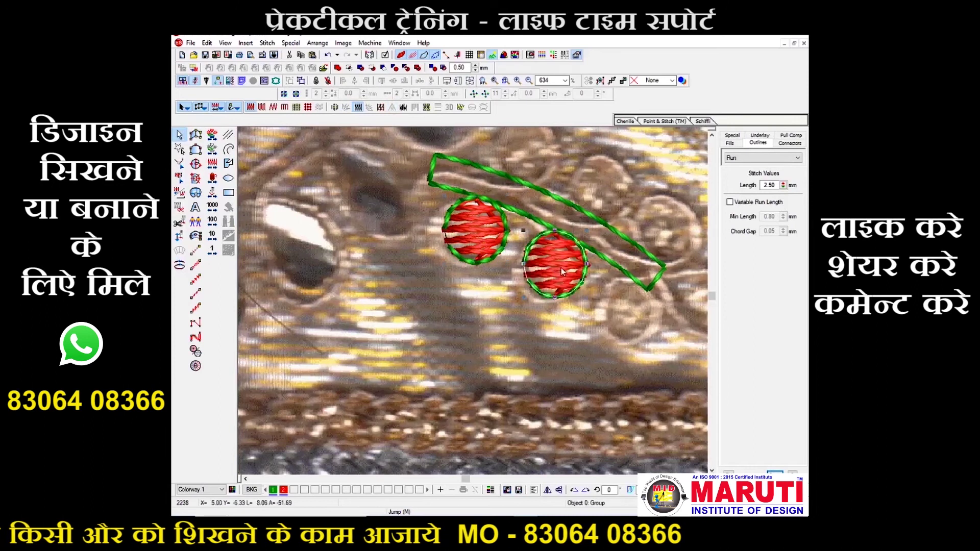
- Copy the red circle group onto the five remaining round stones of the lower-left spray and fine-position the one at the stem's tip
{"action": "mouse_move", "coordinate": [623, 320]}
{"action": "left_mouse_down"}
{"action": "mouse_move", "coordinate": [633, 319]}
{"action": "mouse_move", "coordinate": [575, 244]}
{"action": "left_mouse_up"}
{"action": "left_click", "coordinate": [575, 247]}
{"action": "left_click", "coordinate": [509, 193]}
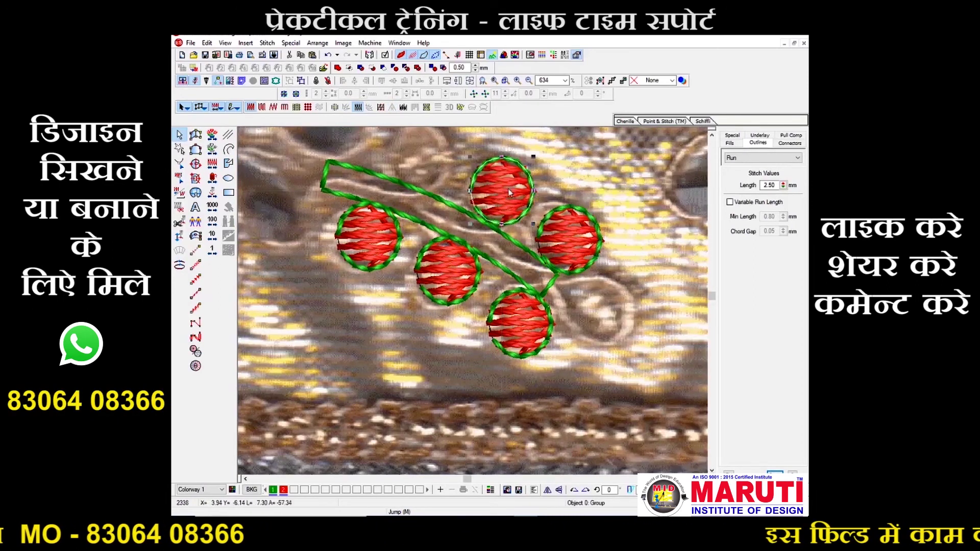
{"action": "left_click", "coordinate": [419, 151]}
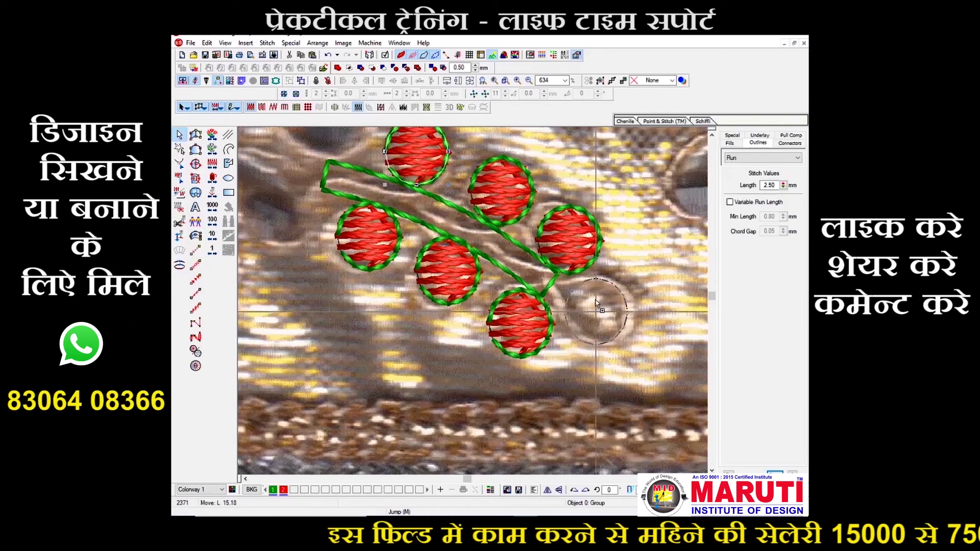
{"action": "left_click", "coordinate": [590, 297]}
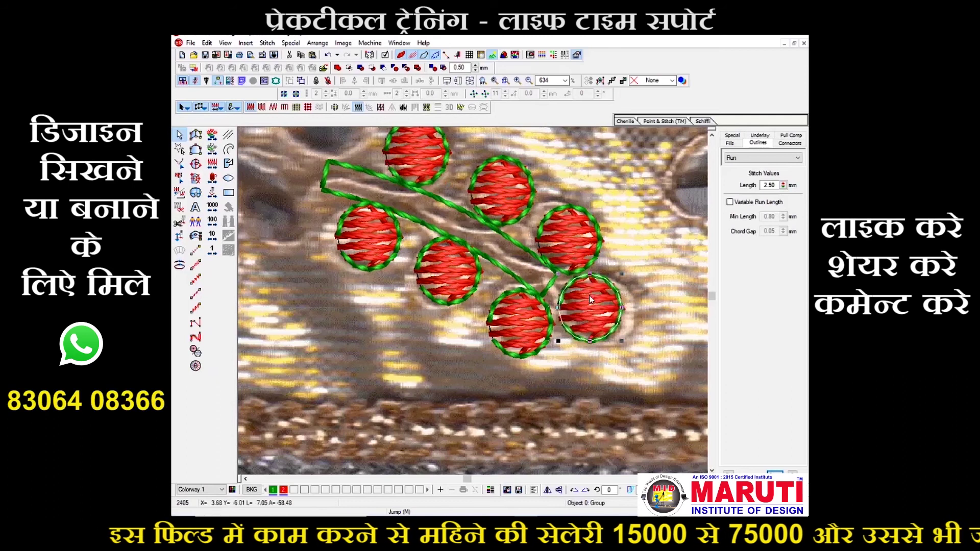
{"action": "left_click", "coordinate": [602, 316]}
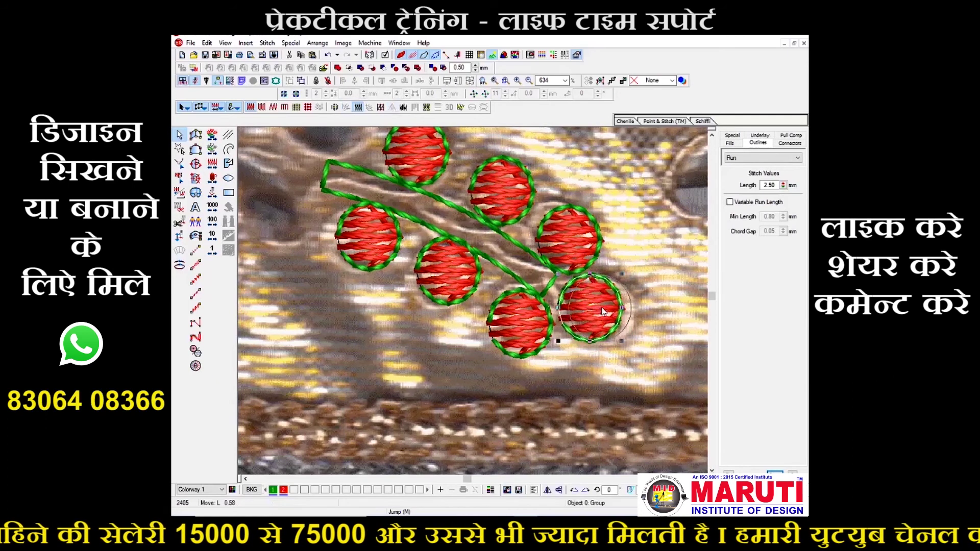
{"action": "key", "text": "ctrl+z"}
{"action": "scroll", "coordinate": [604, 312], "scroll_direction": "up", "scroll_amount": 3}
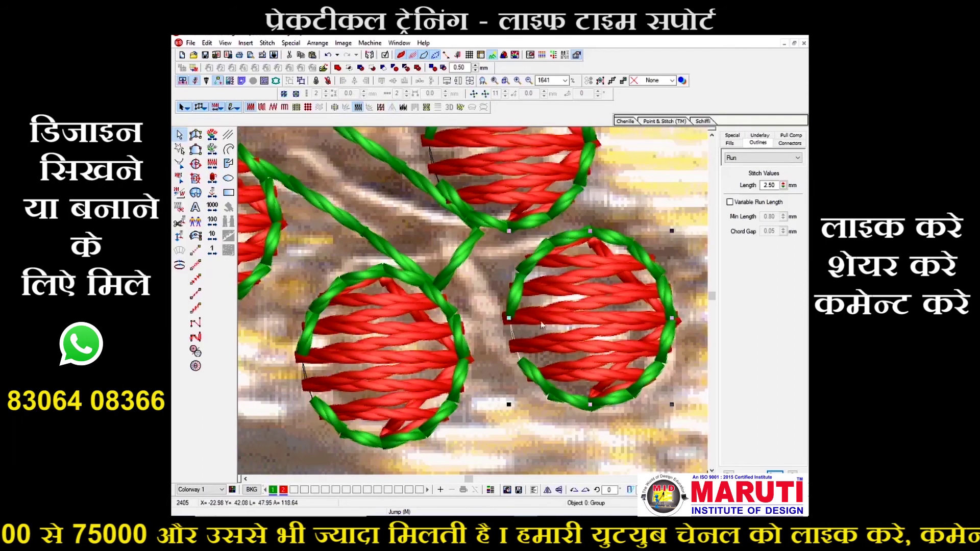
{"action": "left_click_drag", "start_coordinate": [543, 312], "coordinate": [538, 319]}
- Reshape the stem outline's two end corners so the stem extends between the last two circles of the spray
{"action": "left_click", "coordinate": [454, 264]}
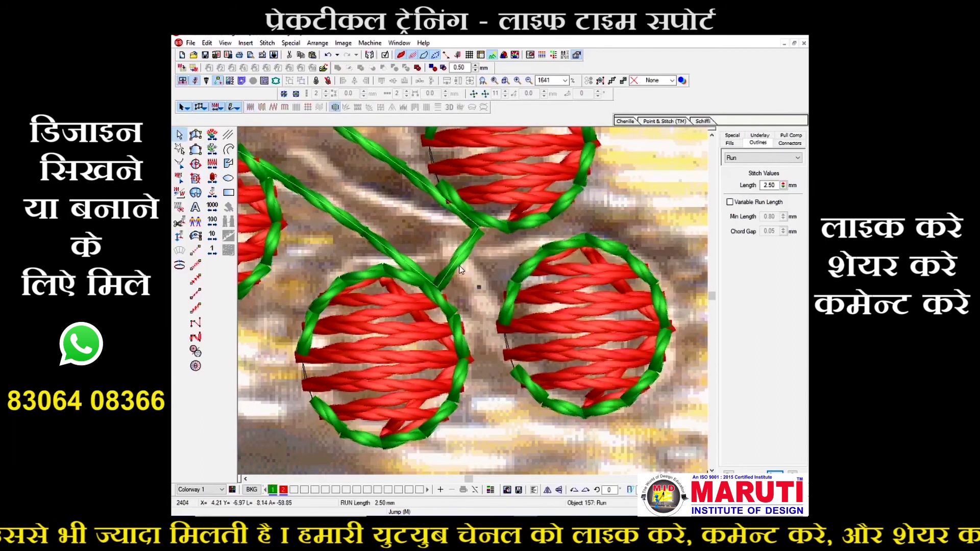
{"action": "key", "text": "h"}
{"action": "left_click_drag", "start_coordinate": [435, 288], "coordinate": [478, 320]}
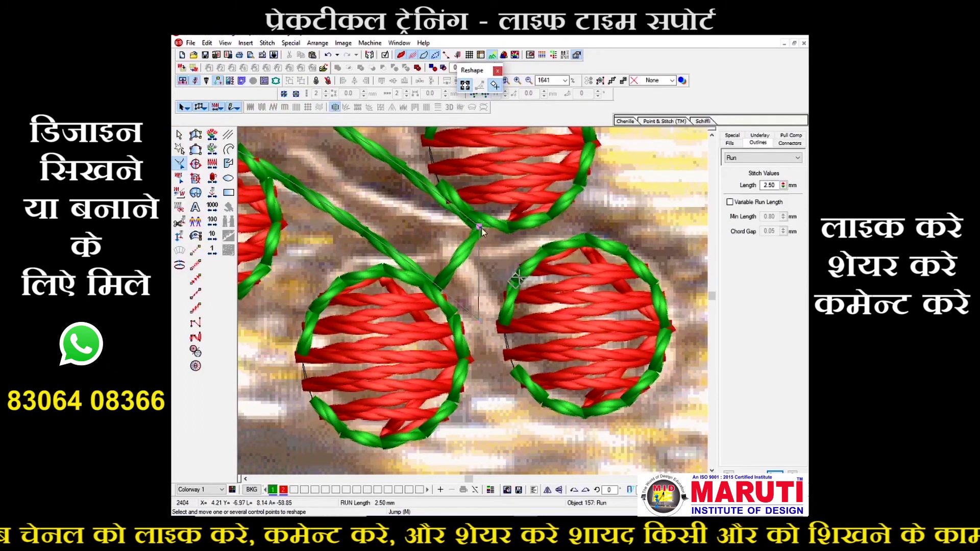
{"action": "left_click_drag", "start_coordinate": [477, 228], "coordinate": [512, 279]}
{"action": "left_click_drag", "start_coordinate": [479, 319], "coordinate": [485, 312]}
{"action": "key", "text": "Return"}
{"action": "key", "text": "Escape"}
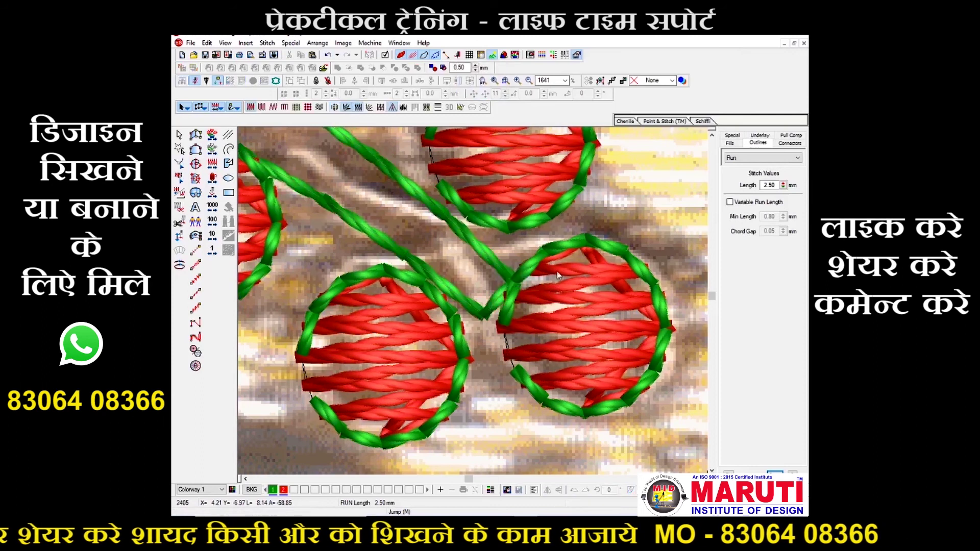
- Copy the finished lower-left spray to the matching position at the round flower's lower right, by the scan's right edge
{"action": "scroll", "coordinate": [552, 275], "scroll_direction": "down", "scroll_amount": 2}
{"action": "scroll", "coordinate": [550, 275], "scroll_direction": "down", "scroll_amount": 1}
{"action": "key", "text": "d"}
{"action": "key", "text": "o"}
{"action": "left_click_drag", "start_coordinate": [512, 362], "coordinate": [349, 204]}
{"action": "scroll", "coordinate": [470, 246], "scroll_direction": "down", "scroll_amount": 2}
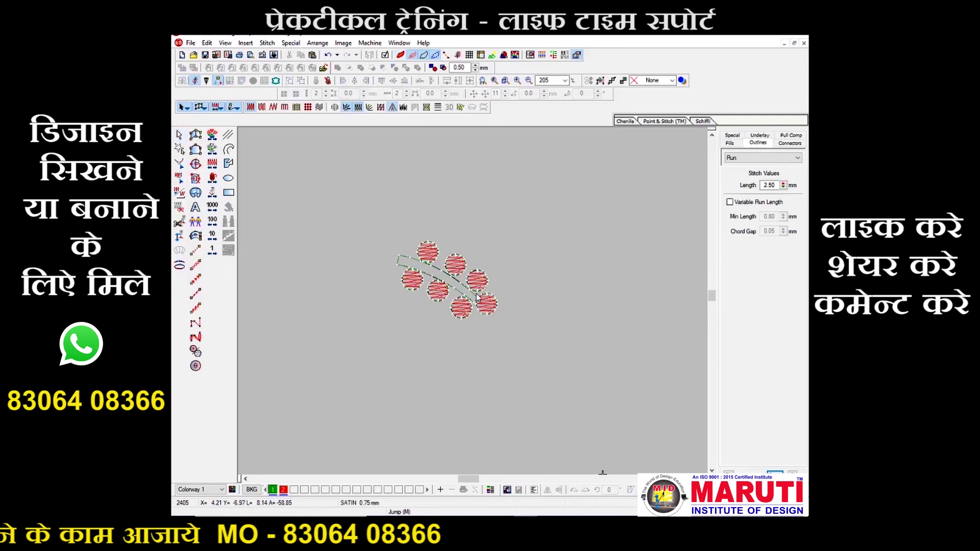
{"action": "left_click_drag", "start_coordinate": [474, 479], "coordinate": [492, 479]}
{"action": "key", "text": "d"}
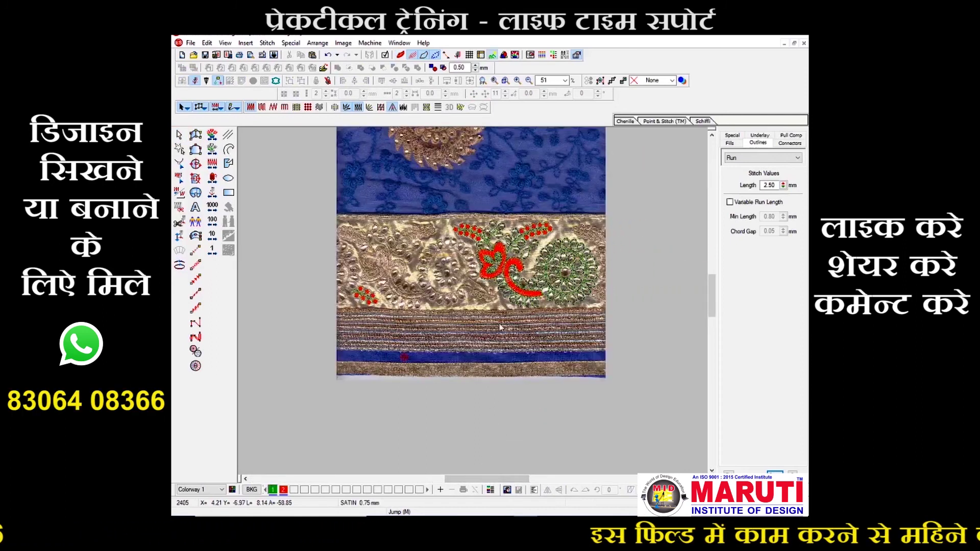
{"action": "key", "text": "t"}
{"action": "key", "text": "o"}
{"action": "left_click", "coordinate": [367, 299]}
{"action": "left_click_drag", "start_coordinate": [626, 308], "coordinate": [607, 311]}
{"action": "key", "text": "b"}
{"action": "left_click_drag", "start_coordinate": [570, 262], "coordinate": [618, 321]}
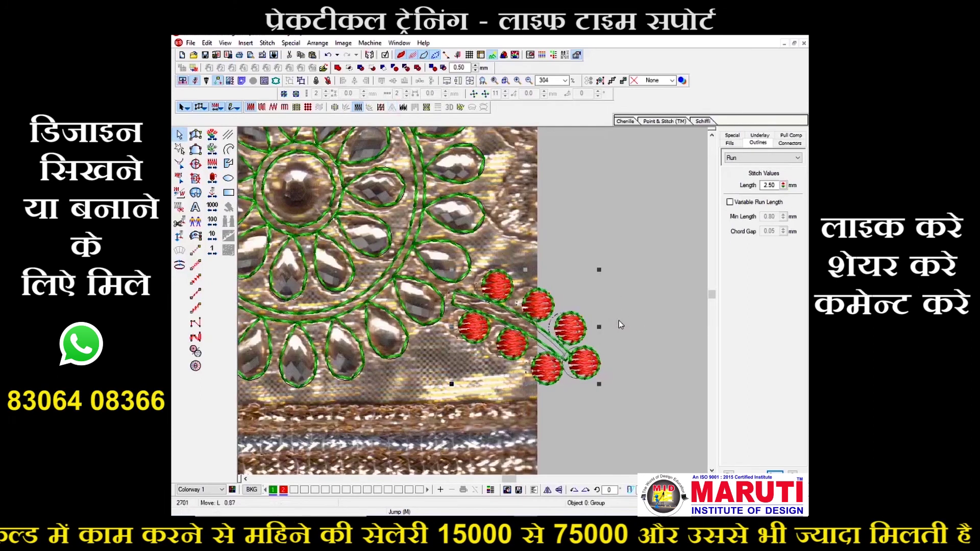
- Nudge the copied spray left so its stem meets the round flower's lower-right petal
{"action": "key", "text": "Up"}
{"action": "key", "text": "Up"}
{"action": "key", "text": "Up"}
{"action": "key", "text": "Up"}
{"action": "key", "text": "Up"}
{"action": "key", "text": "Up"}
{"action": "key", "text": "Up"}
{"action": "key", "text": "Up"}
{"action": "key", "text": "Up"}
{"action": "key", "text": "Up"}
{"action": "key", "text": "Up"}
{"action": "key", "text": "Up"}
{"action": "key", "text": "Up"}
{"action": "key", "text": "Up"}
{"action": "key", "text": "Up"}
{"action": "key", "text": "Up"}
{"action": "key", "text": "Up"}
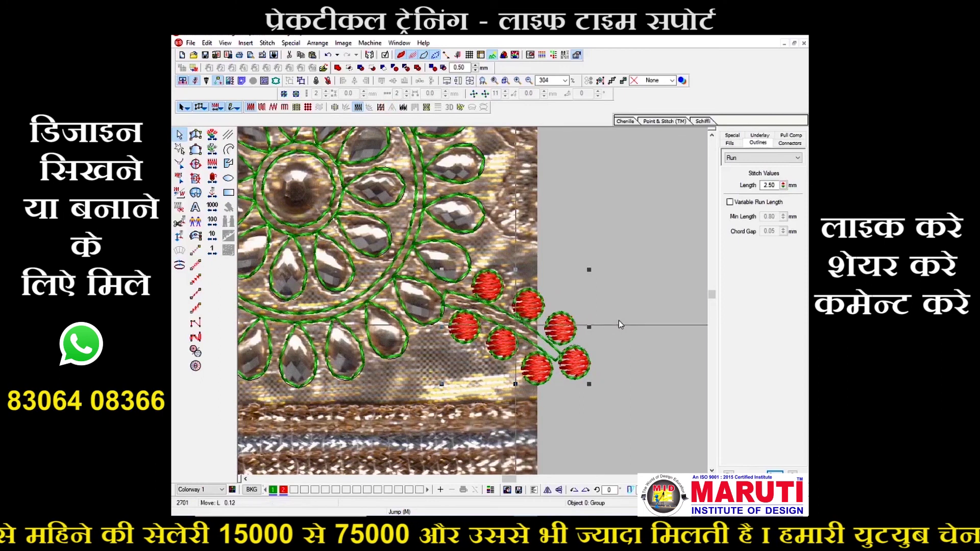
{"action": "key", "text": "shift+z"}
{"action": "key", "text": "shift+z"}
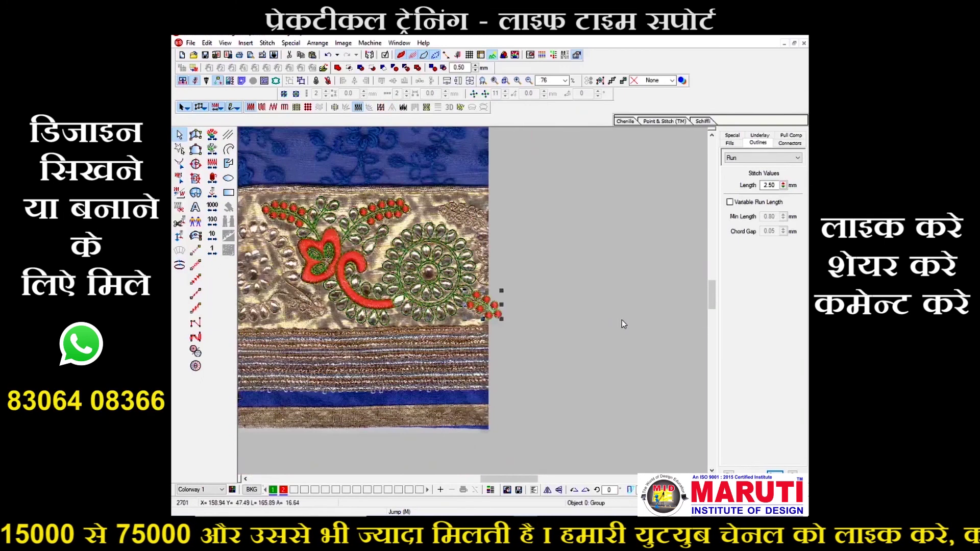
- Group the whole stitched motif together with the spray copied beside the round flower
{"action": "key", "text": "d"}
{"action": "left_click", "coordinate": [575, 363]}
{"action": "left_click_drag", "start_coordinate": [298, 183], "coordinate": [340, 218]}
{"action": "key", "text": "ctrl+g"}
{"action": "key", "text": "shift+z"}
- Move the original lower-left spray off the motif area to below the scan's bottom edge
{"action": "left_click", "coordinate": [356, 335]}
{"action": "left_click_drag", "start_coordinate": [356, 334], "coordinate": [415, 425]}
{"action": "key", "text": "Escape"}
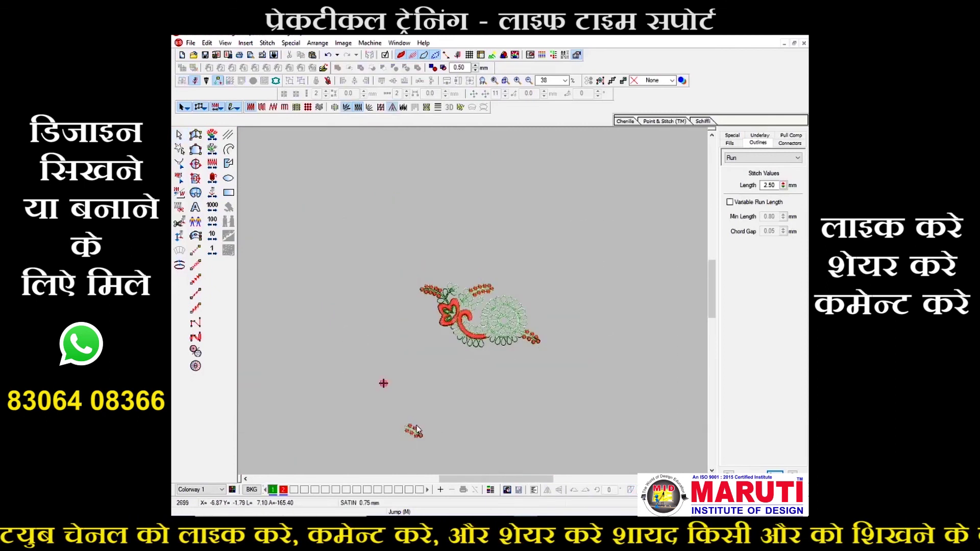
{"action": "key", "text": "d"}
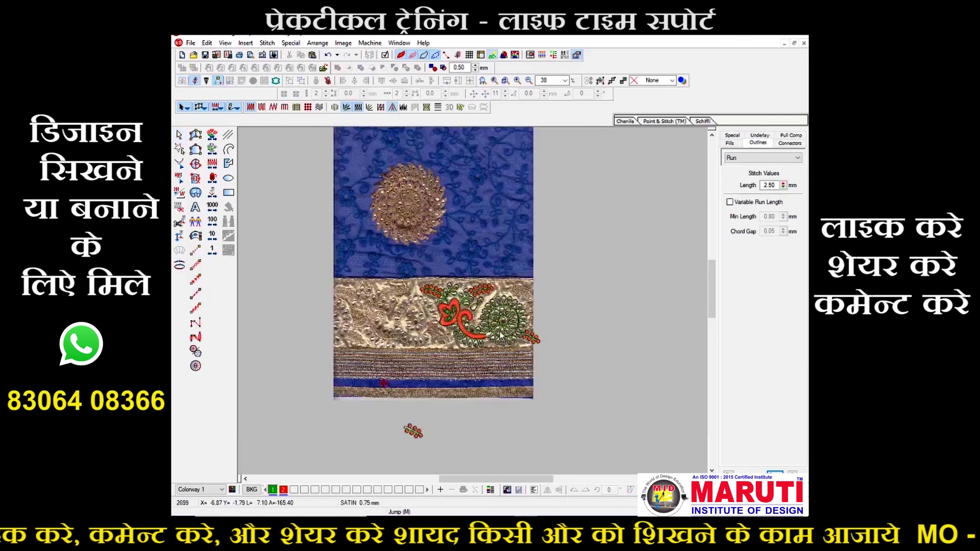
- Copy the complete motif one repeat to the left, nudging it so its spray sits beneath the three-lobed leaf
{"action": "key", "text": "d"}
{"action": "left_click", "coordinate": [475, 337]}
{"action": "left_click_drag", "start_coordinate": [451, 355], "coordinate": [394, 335]}
{"action": "key", "text": "b"}
{"action": "left_click_drag", "start_coordinate": [412, 292], "coordinate": [483, 346]}
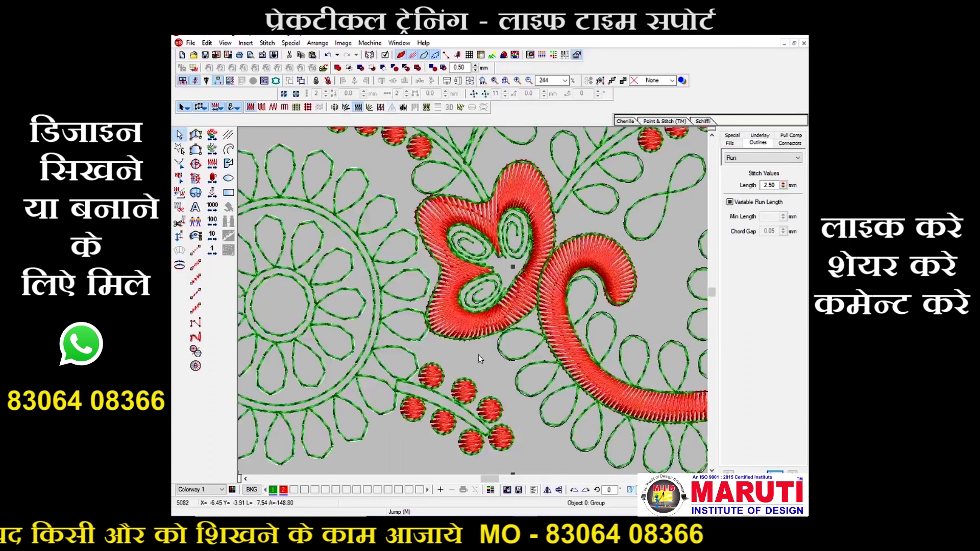
{"action": "key", "text": "Left"}
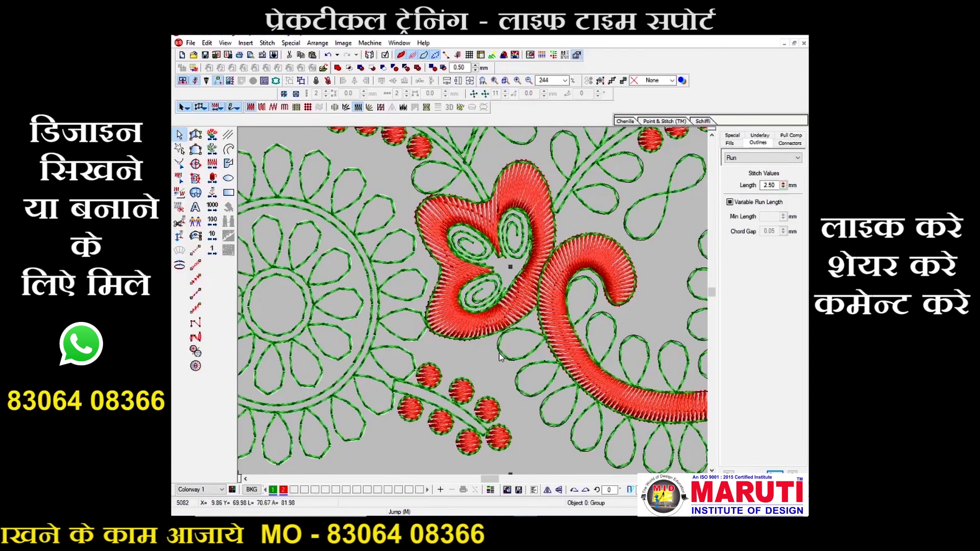
- Delete the spare spray lying below the scan
{"action": "key", "text": "shift+z"}
{"action": "key", "text": "shift+z"}
{"action": "left_click", "coordinate": [437, 417]}
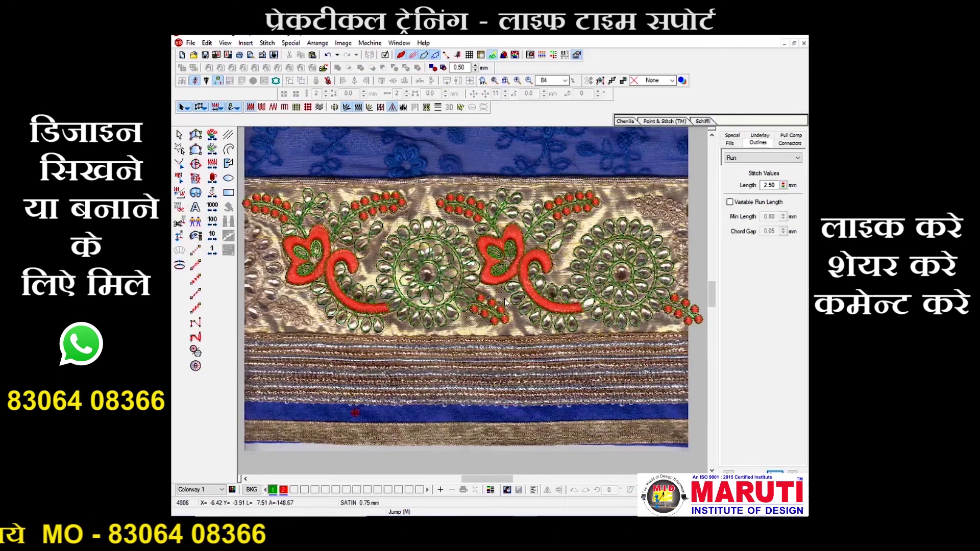